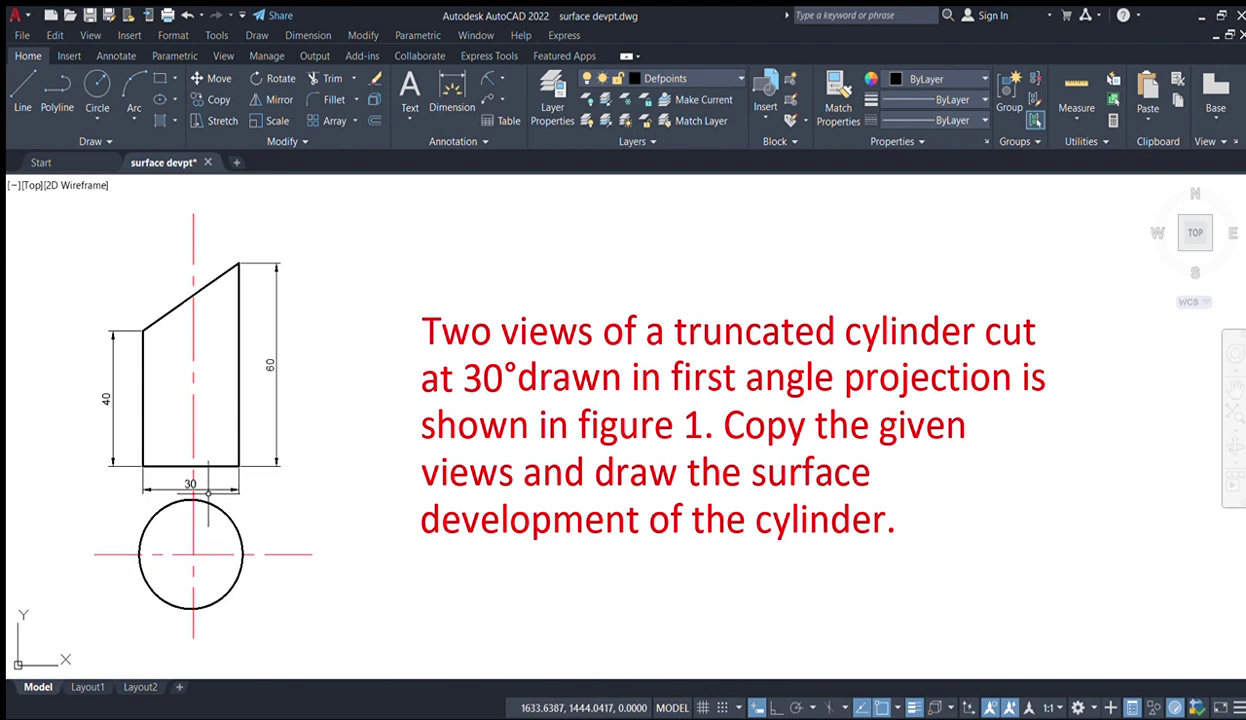
- Examine the problem statement, the numbered front view, the circle's twelve divisions and the divided circumference line
{"action": "scroll", "coordinate": [191, 478], "scroll_direction": "up", "scroll_amount": 1}
{"action": "scroll", "coordinate": [306, 482], "scroll_direction": "down", "scroll_amount": 1}
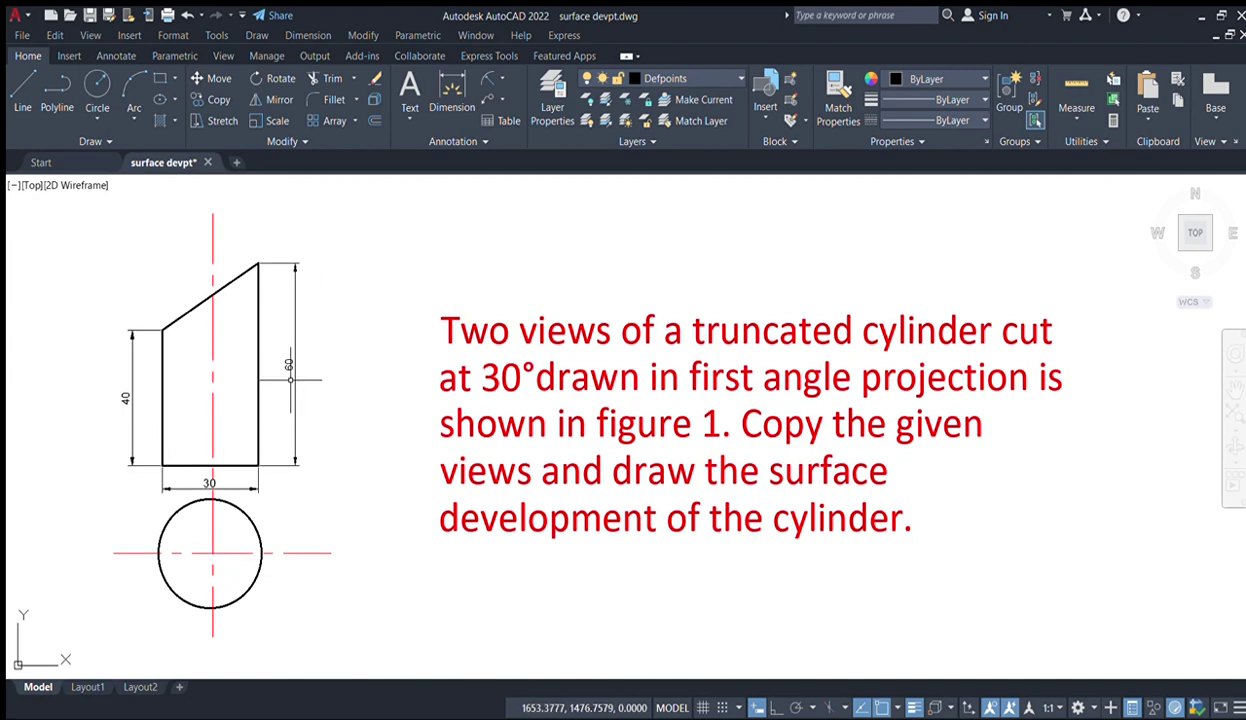
{"action": "middle_click_drag", "start_coordinate": [334, 314], "coordinate": [324, 642]}
{"action": "scroll", "coordinate": [326, 638], "scroll_direction": "up", "scroll_amount": 1}
{"action": "middle_click_drag", "start_coordinate": [347, 414], "coordinate": [377, 715]}
{"action": "middle_click_drag", "start_coordinate": [367, 464], "coordinate": [387, 553]}
{"action": "scroll", "coordinate": [372, 537], "scroll_direction": "up", "scroll_amount": 1}
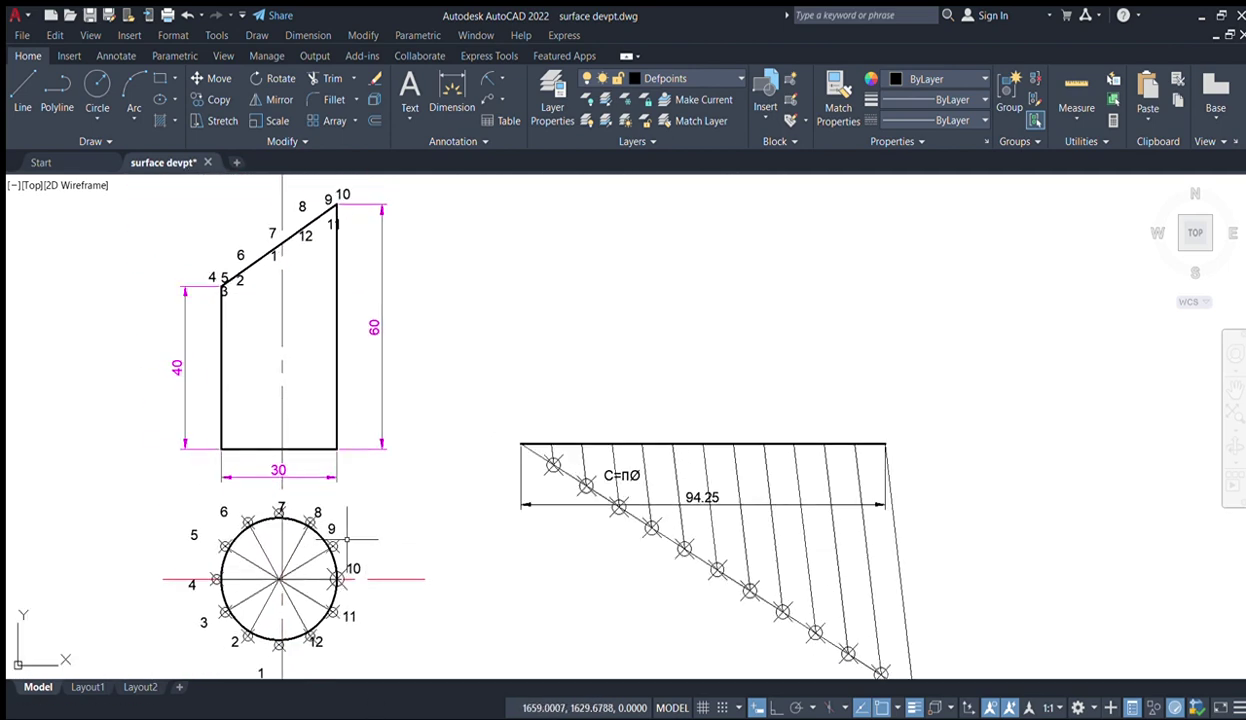
{"action": "mouse_move", "coordinate": [358, 490]}
{"action": "middle_mouse_down"}
{"action": "mouse_move", "coordinate": [345, 509]}
{"action": "mouse_move", "coordinate": [320, 489]}
{"action": "middle_mouse_up"}
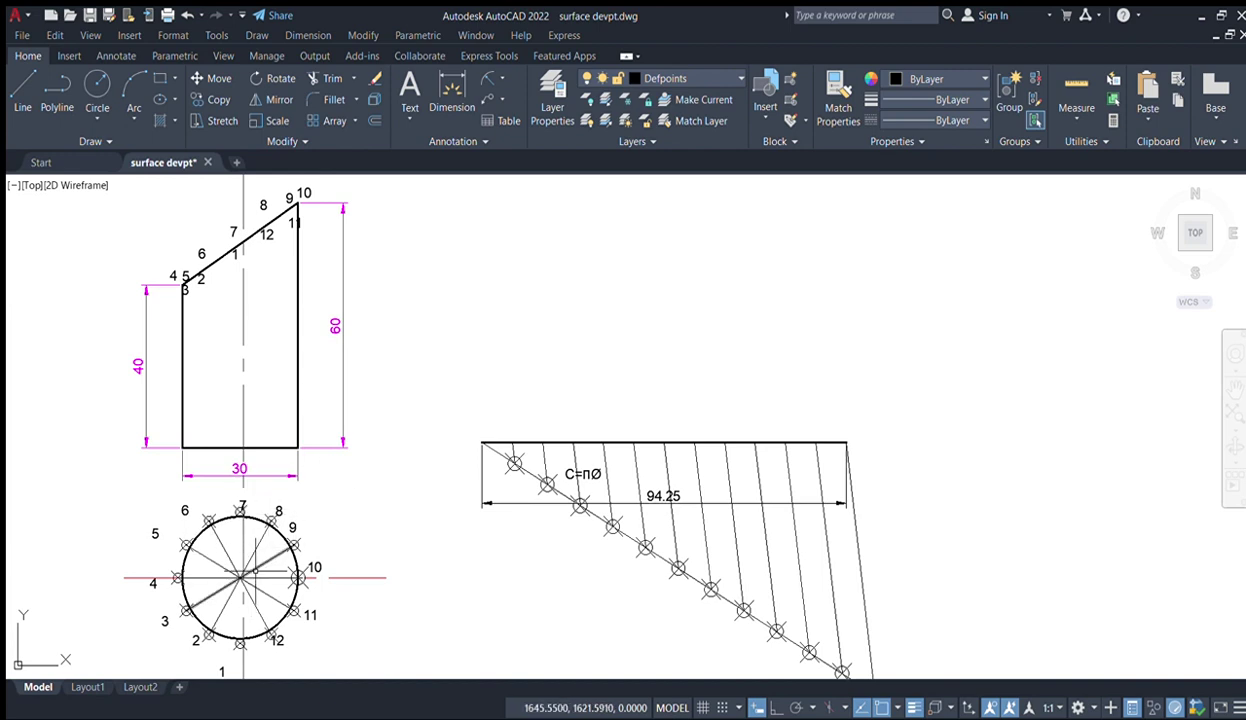
{"action": "middle_click_drag", "start_coordinate": [300, 540], "coordinate": [292, 508]}
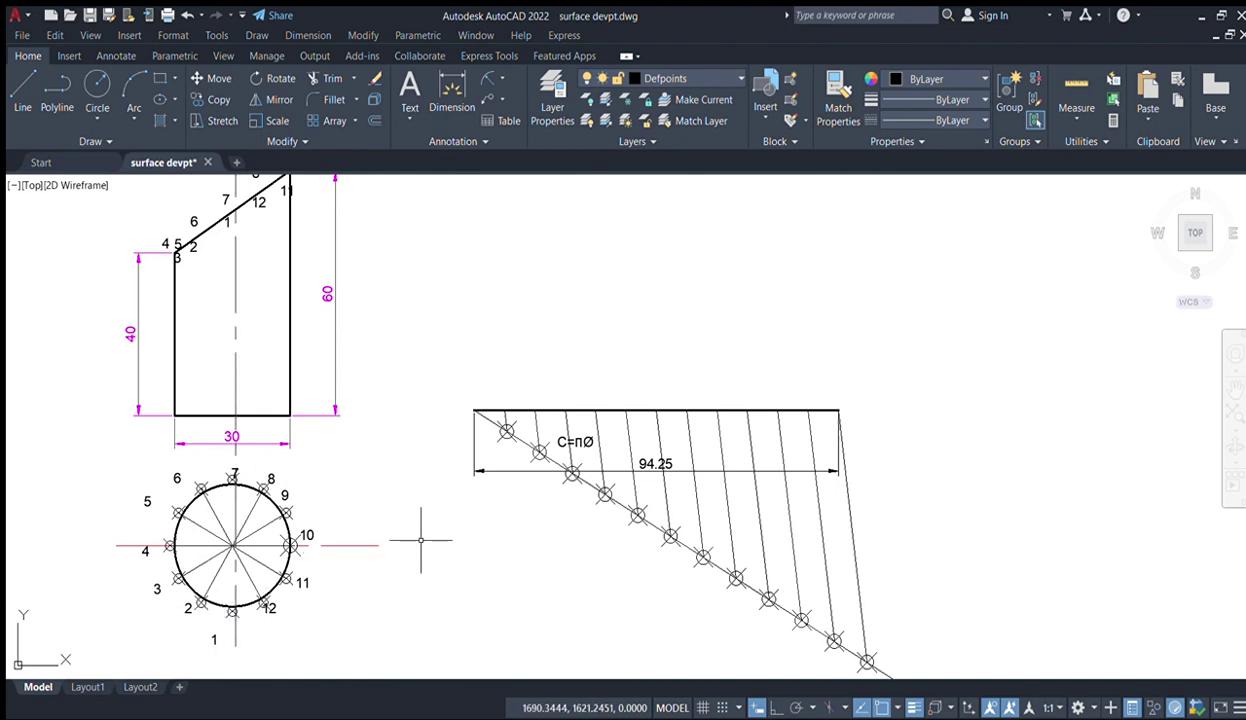
{"action": "scroll", "coordinate": [359, 379], "scroll_direction": "up", "scroll_amount": 1}
{"action": "middle_click_drag", "start_coordinate": [360, 379], "coordinate": [366, 450]}
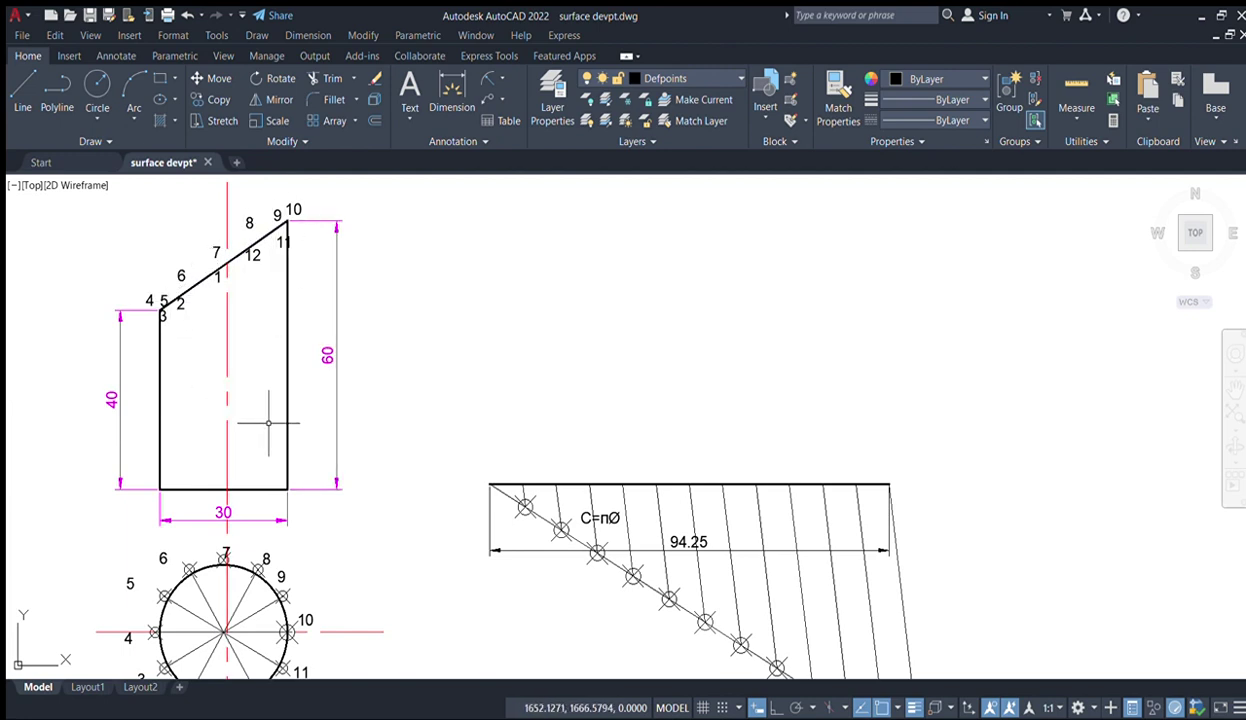
- Project vertical construction lines from the circle's division point 10 and point pairs 9–11, 8–12, 7–1, 6–2 and 5–3 across the front view
{"action": "scroll", "coordinate": [266, 420], "scroll_direction": "down", "scroll_amount": 1}
{"action": "middle_click_drag", "start_coordinate": [292, 523], "coordinate": [280, 479]}
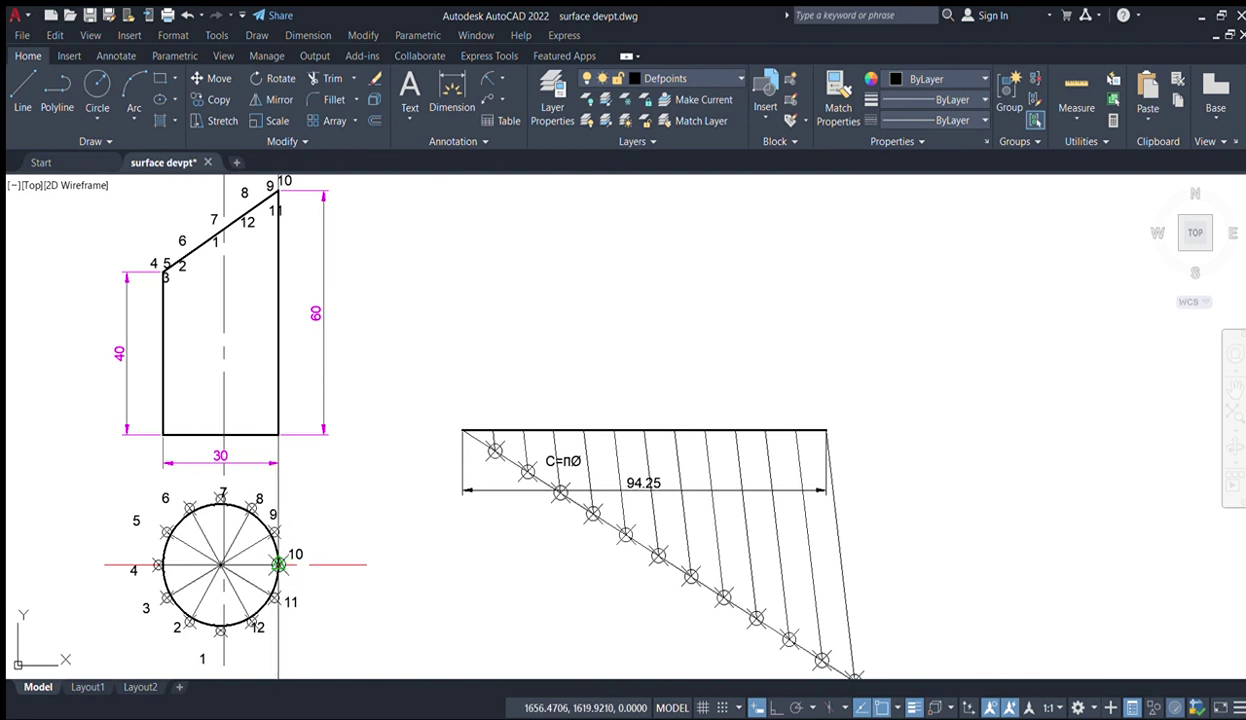
{"action": "middle_click_drag", "start_coordinate": [278, 565], "coordinate": [270, 620]}
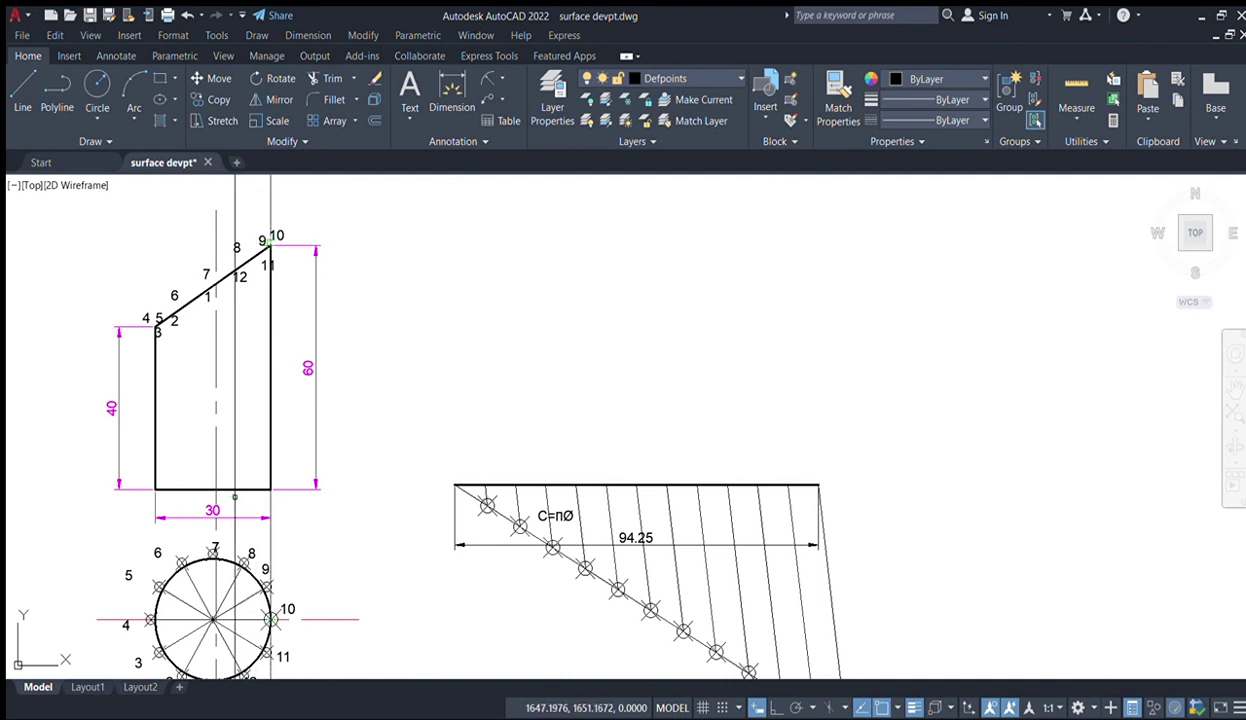
{"action": "middle_click_drag", "start_coordinate": [239, 492], "coordinate": [260, 388]}
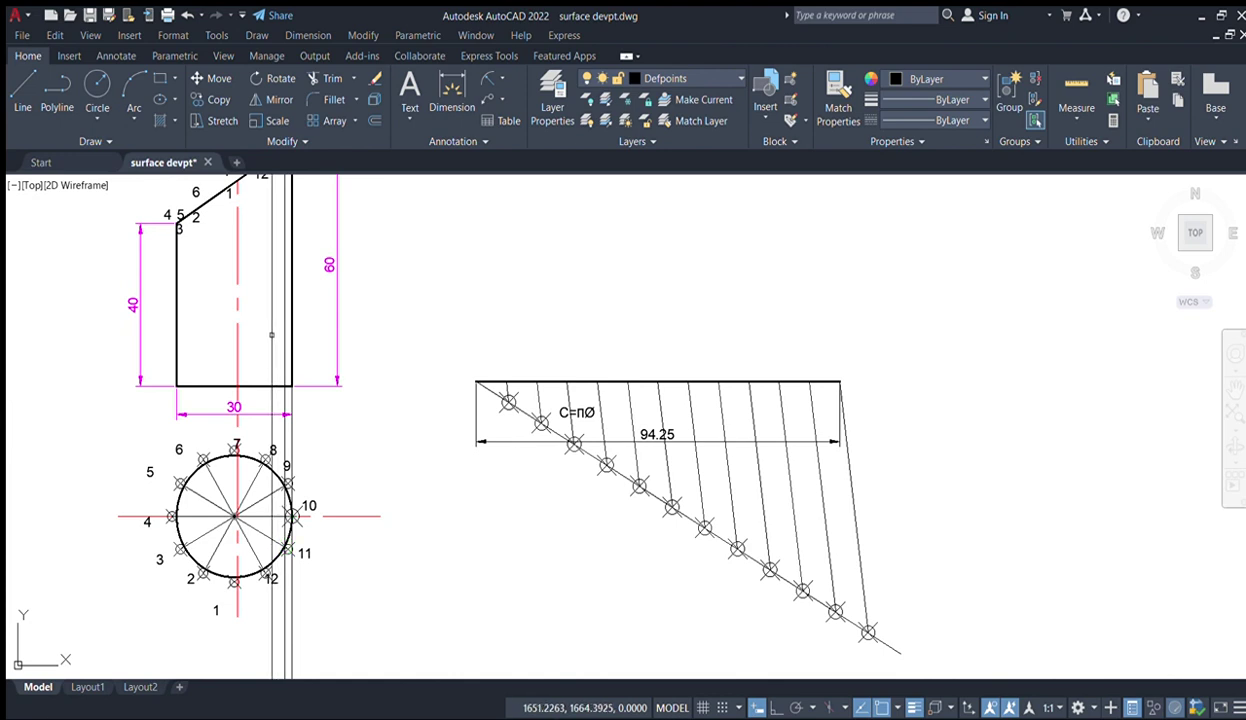
{"action": "middle_click_drag", "start_coordinate": [287, 190], "coordinate": [255, 408]}
{"action": "scroll", "coordinate": [258, 366], "scroll_direction": "up", "scroll_amount": 4}
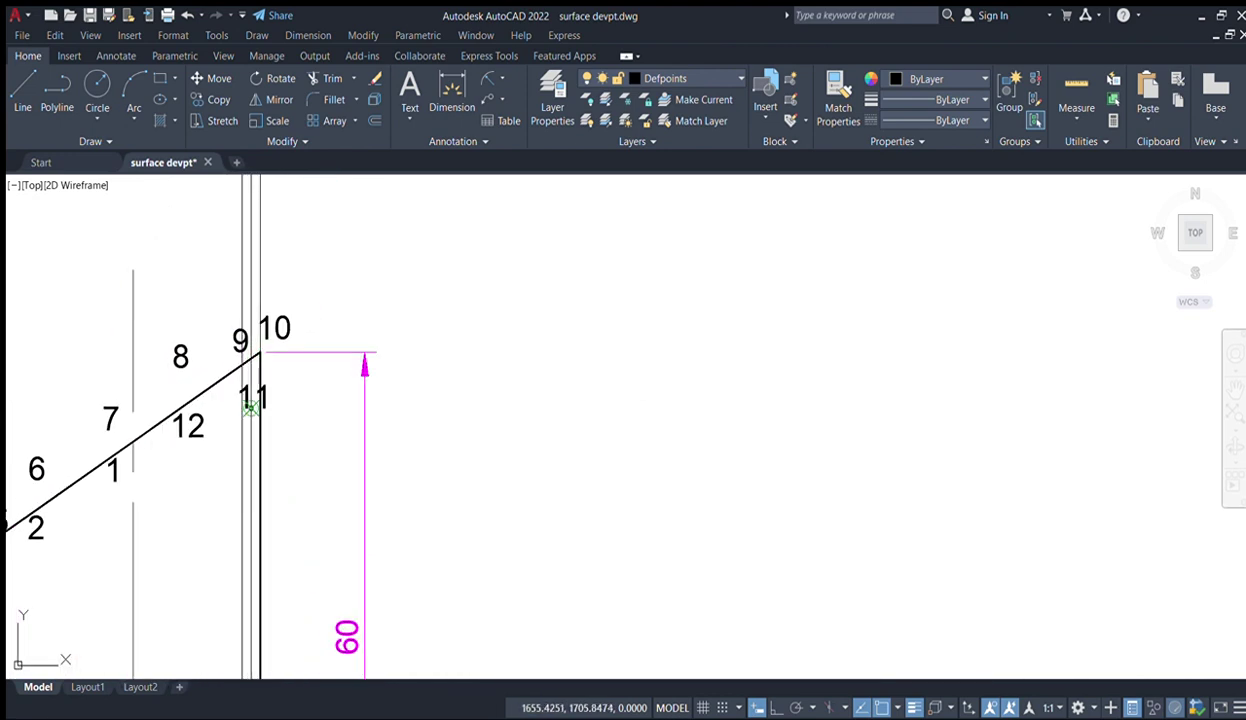
{"action": "scroll", "coordinate": [252, 407], "scroll_direction": "down", "scroll_amount": 5}
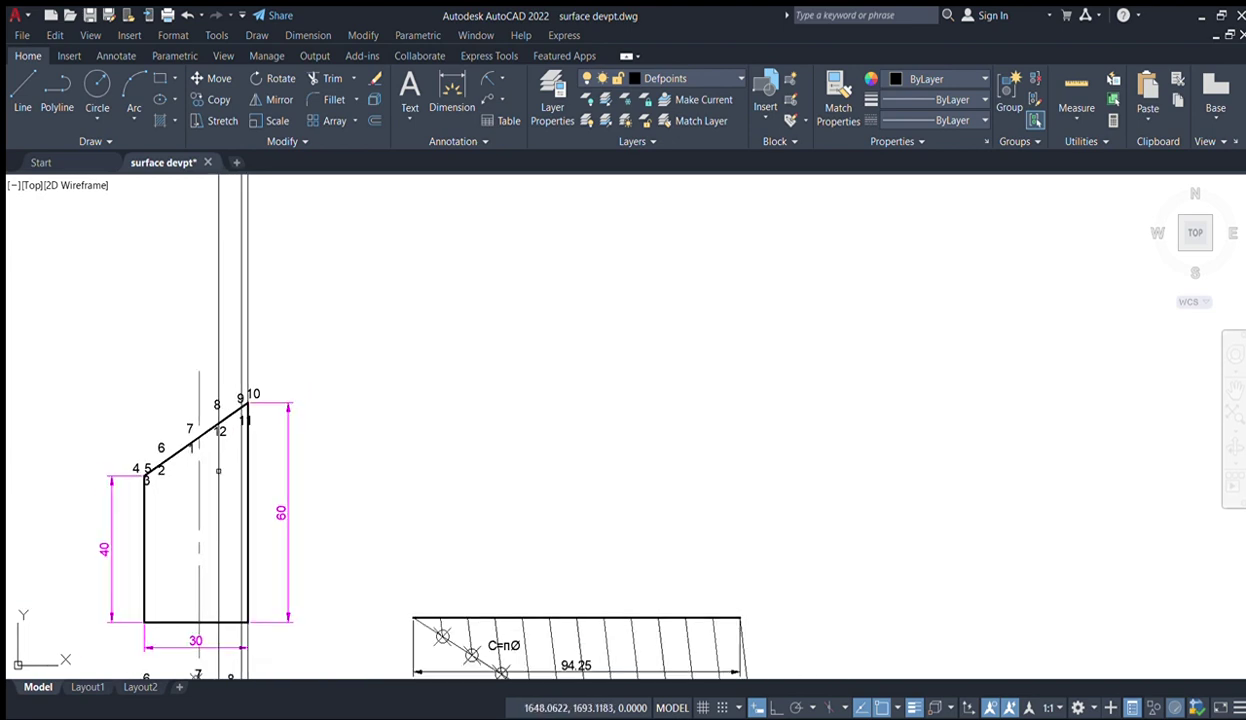
{"action": "middle_click_drag", "start_coordinate": [228, 462], "coordinate": [250, 317]}
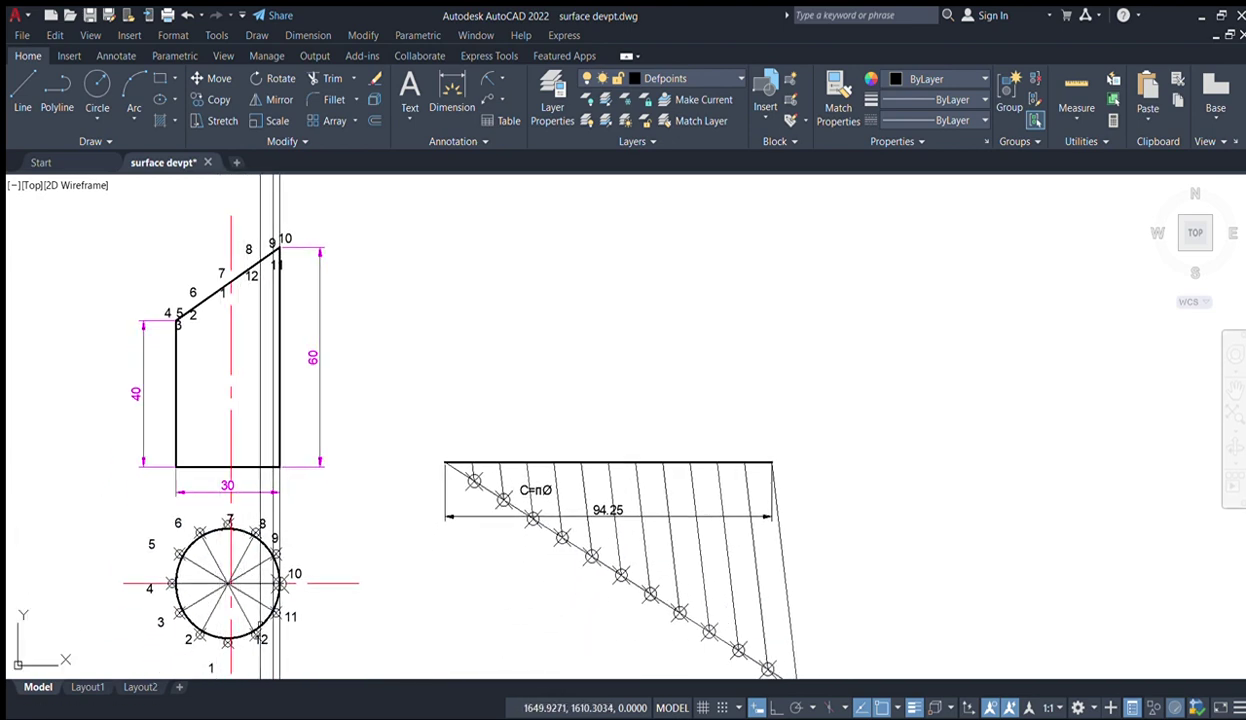
{"action": "left_click", "coordinate": [253, 632]}
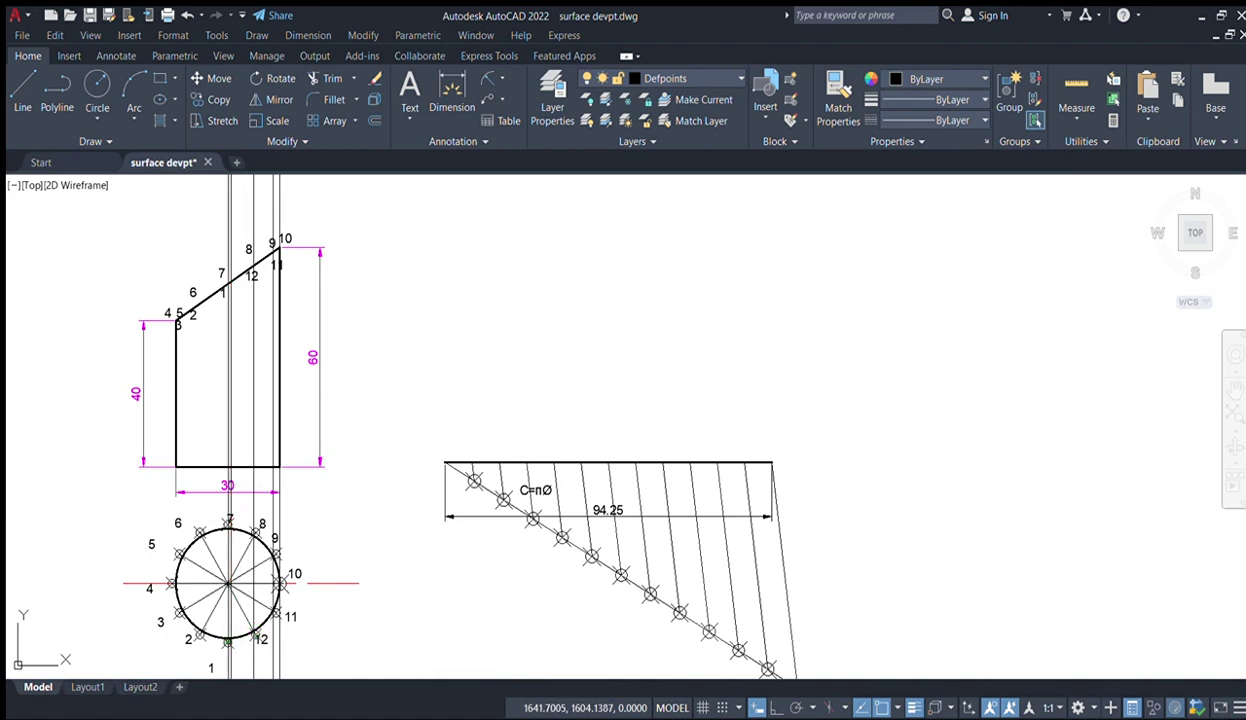
{"action": "left_click", "coordinate": [229, 640]}
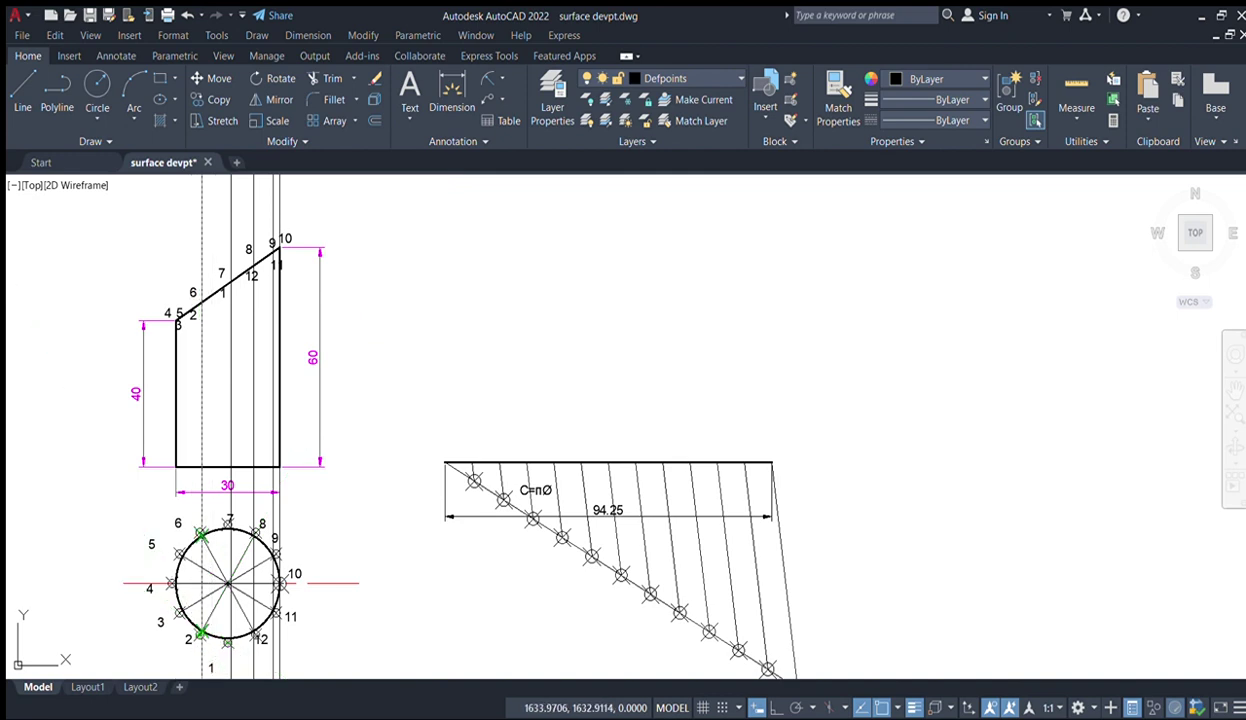
{"action": "left_click", "coordinate": [201, 534]}
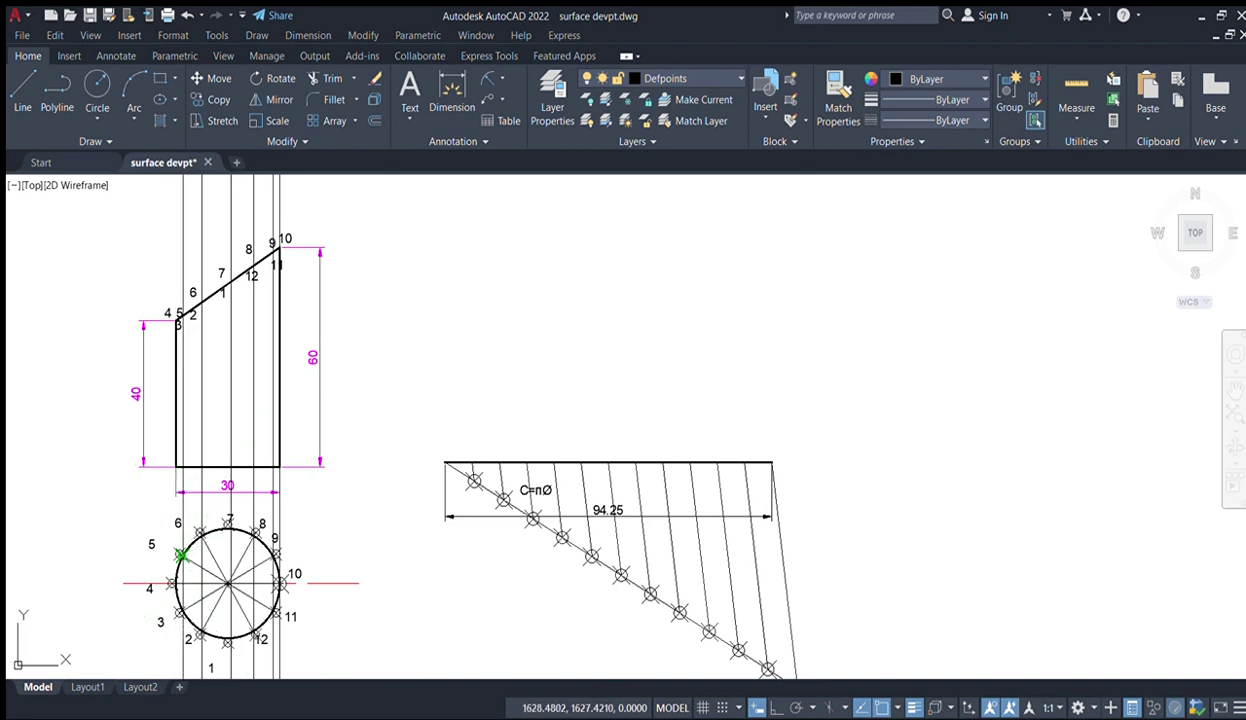
{"action": "left_click", "coordinate": [180, 551]}
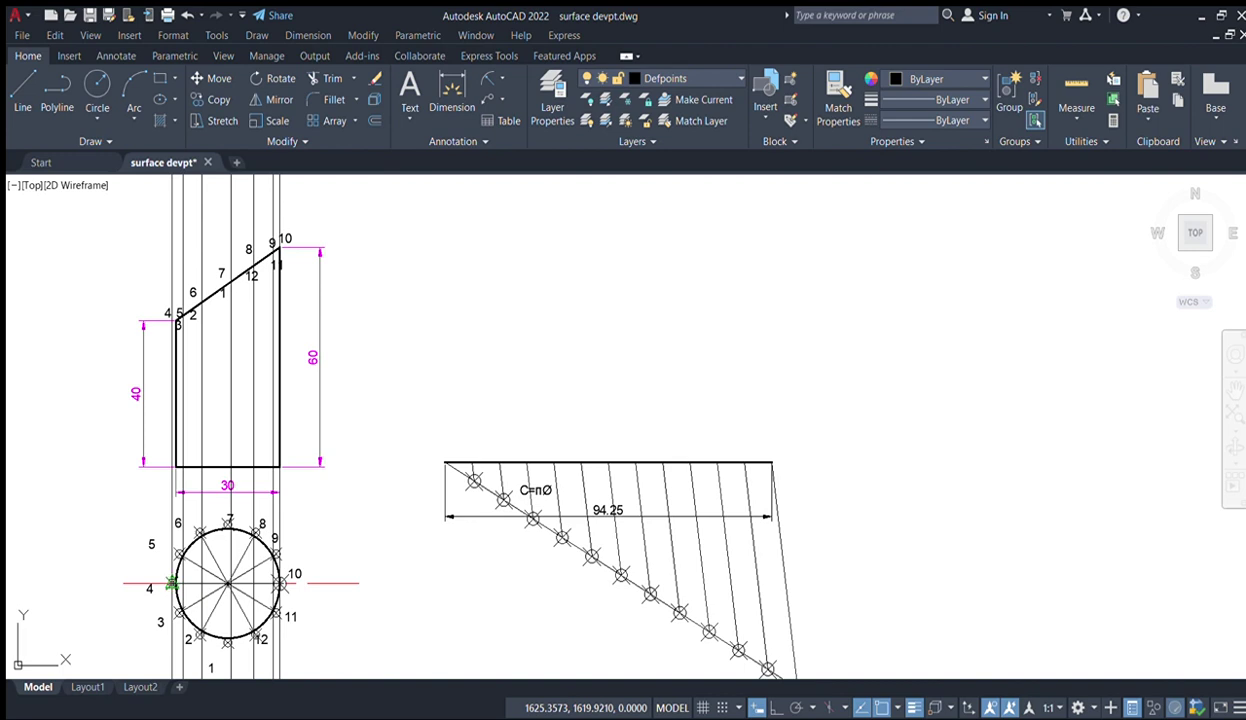
- Try a vertical construction line through the circle's division point 4, and erase it
{"action": "left_click", "coordinate": [172, 583]}
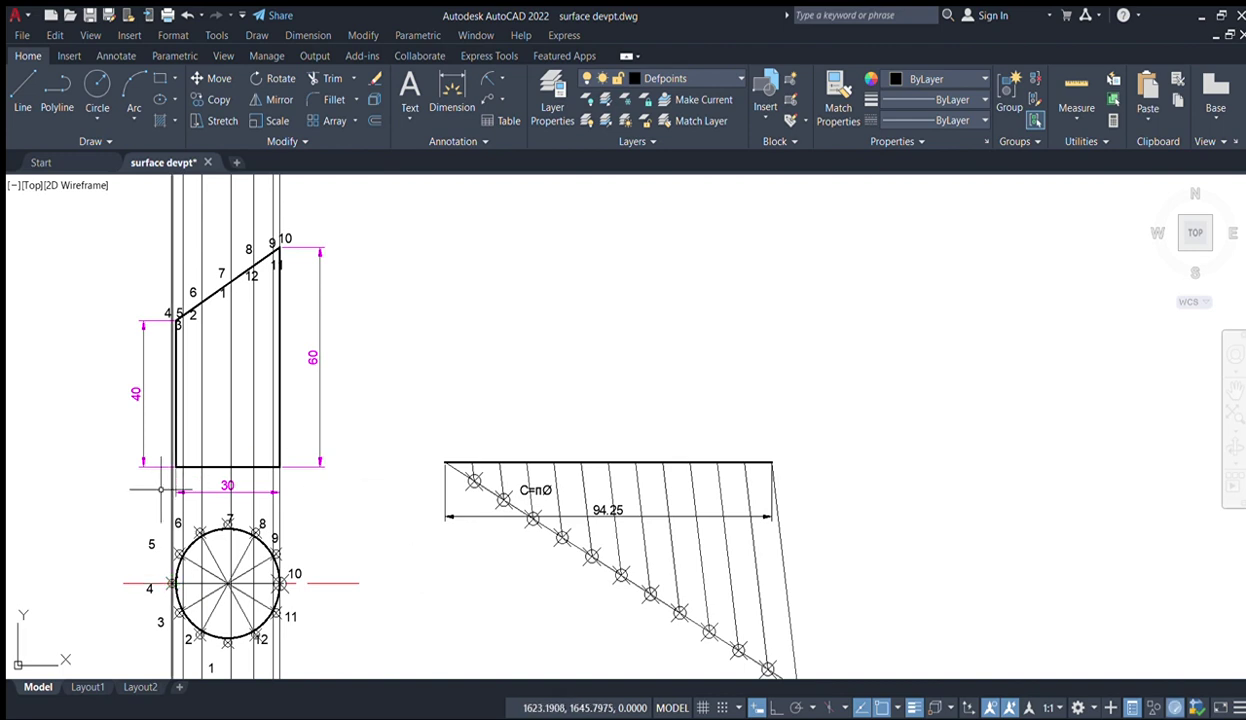
{"action": "key", "text": "Escape"}
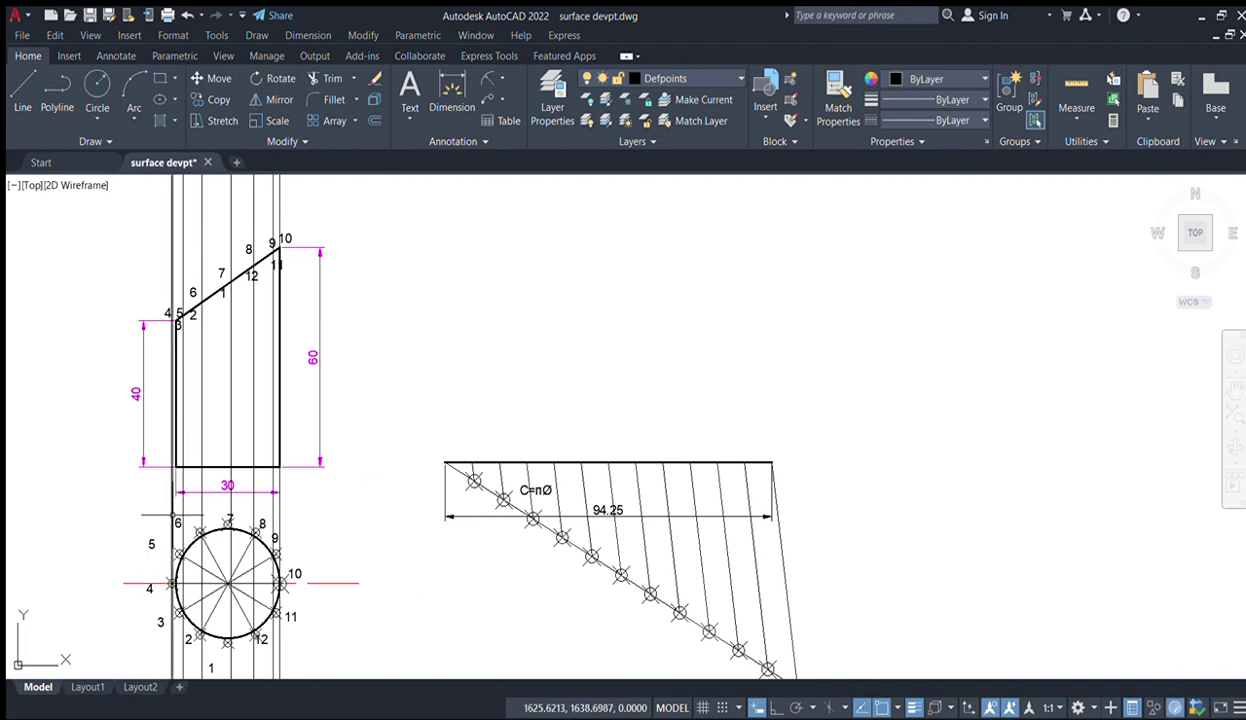
{"action": "left_click", "coordinate": [172, 515]}
{"action": "key", "text": "Delete"}
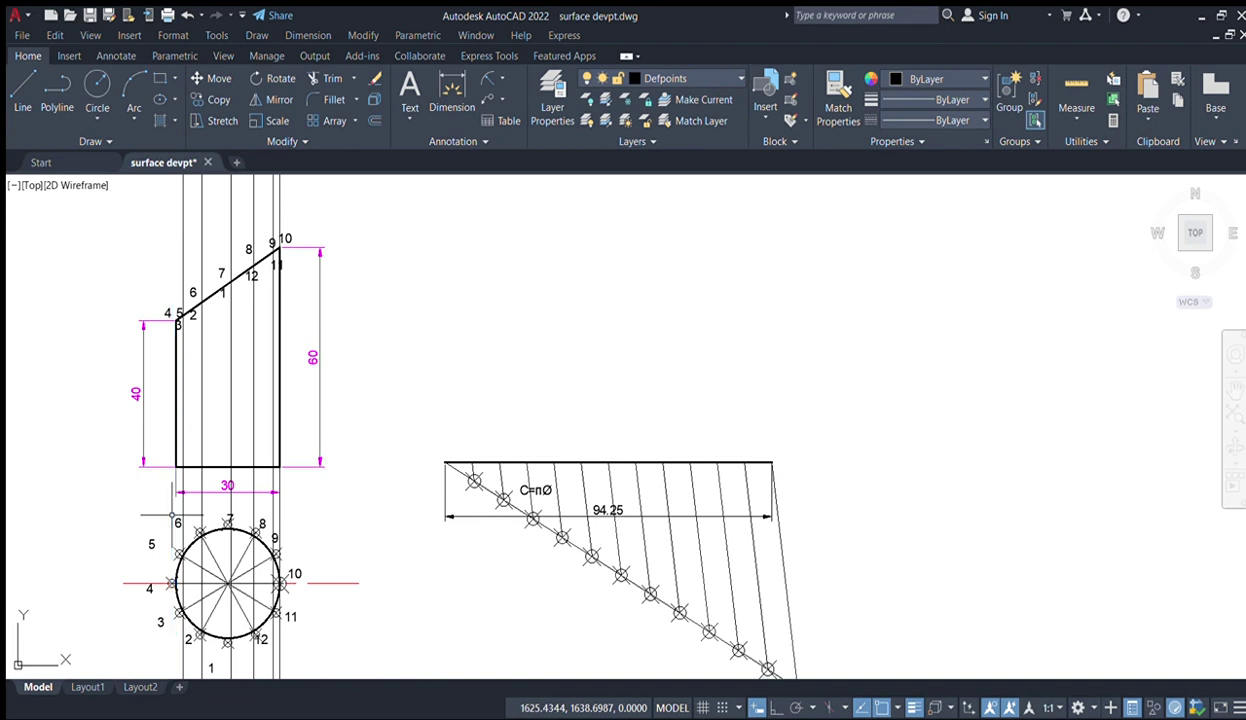
- Draw a vertical construction line through the upper end of the front view's shorter edge, at point 4
{"action": "left_click", "coordinate": [90, 142]}
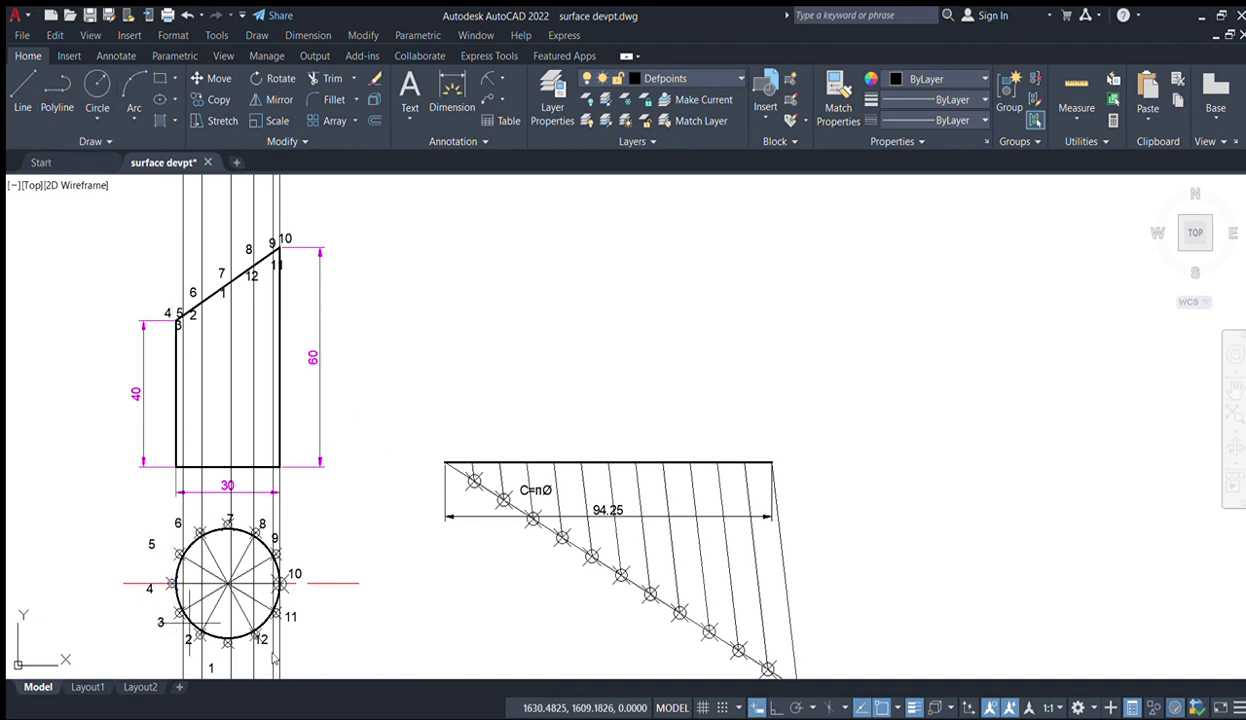
{"action": "key", "text": "Return"}
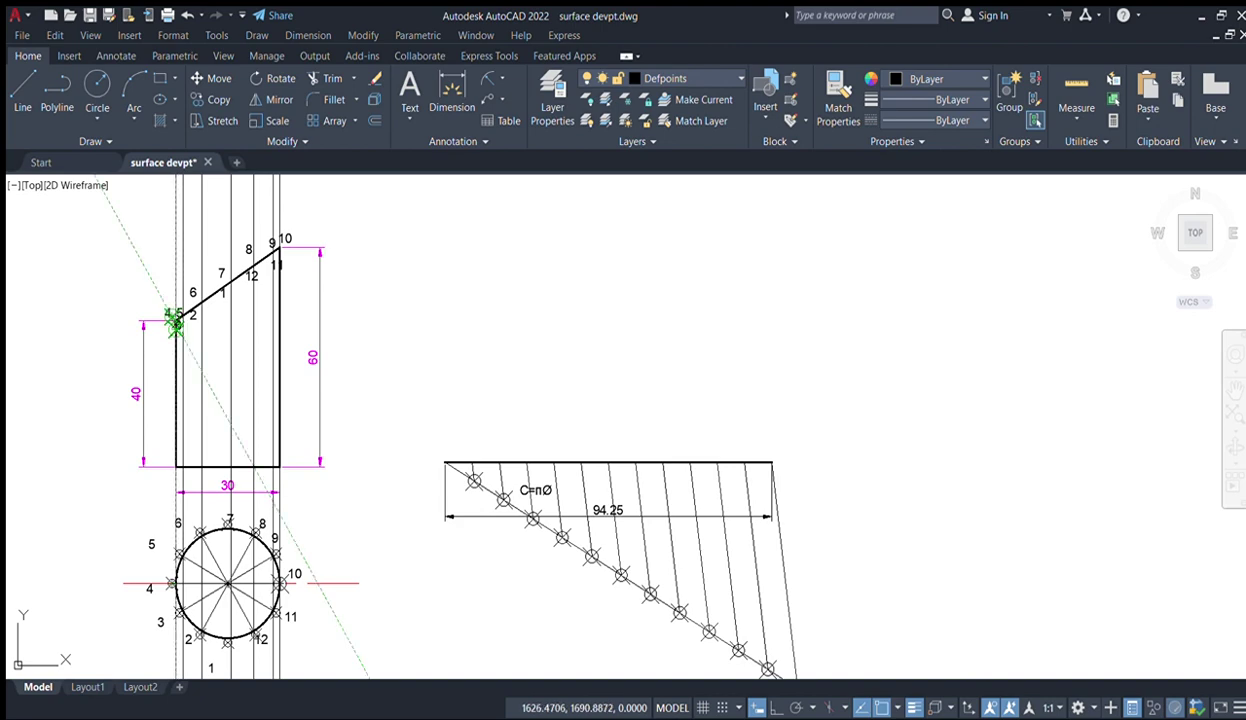
{"action": "left_click", "coordinate": [176, 323]}
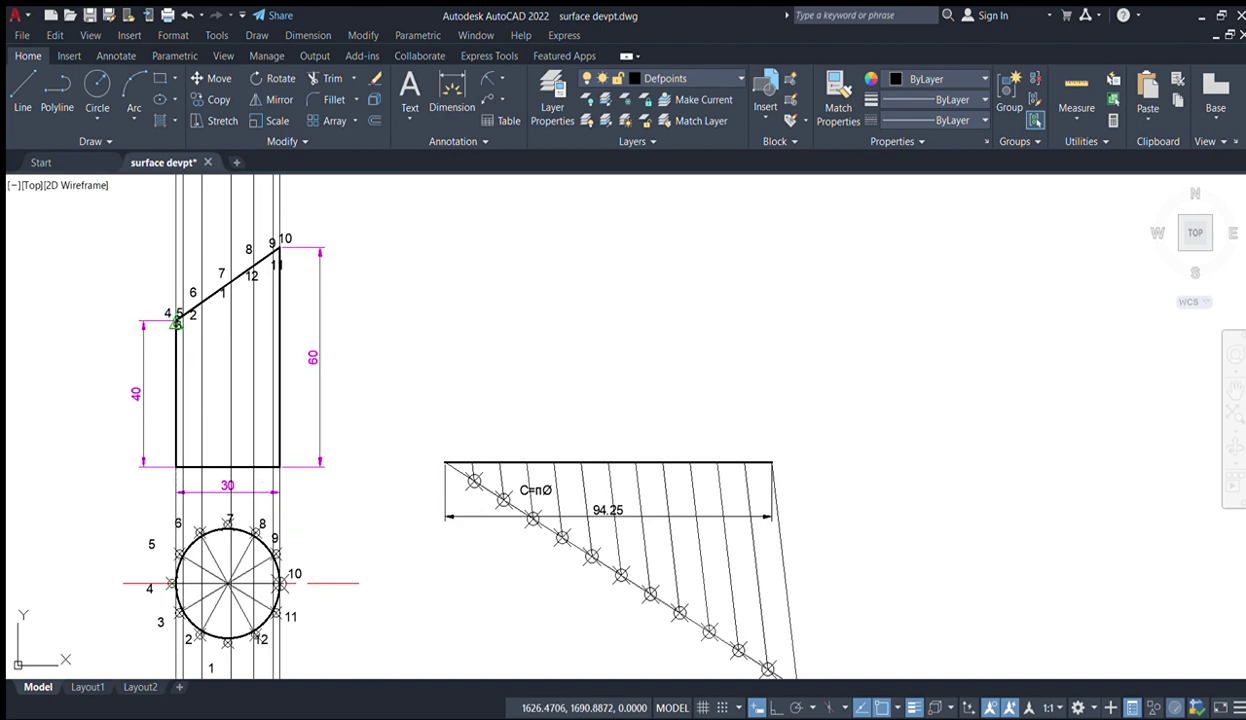
{"action": "key", "text": "Escape"}
{"action": "scroll", "coordinate": [295, 410], "scroll_direction": "down", "scroll_amount": 1}
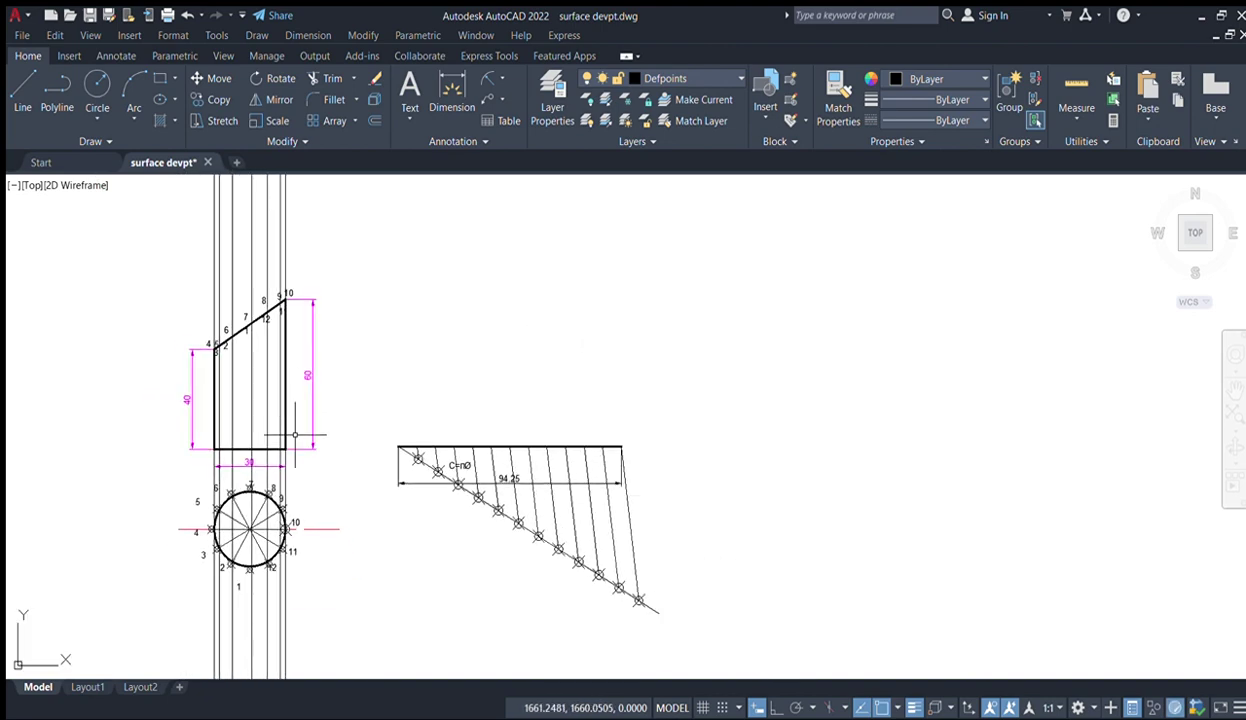
{"action": "scroll", "coordinate": [281, 480], "scroll_direction": "up", "scroll_amount": 4}
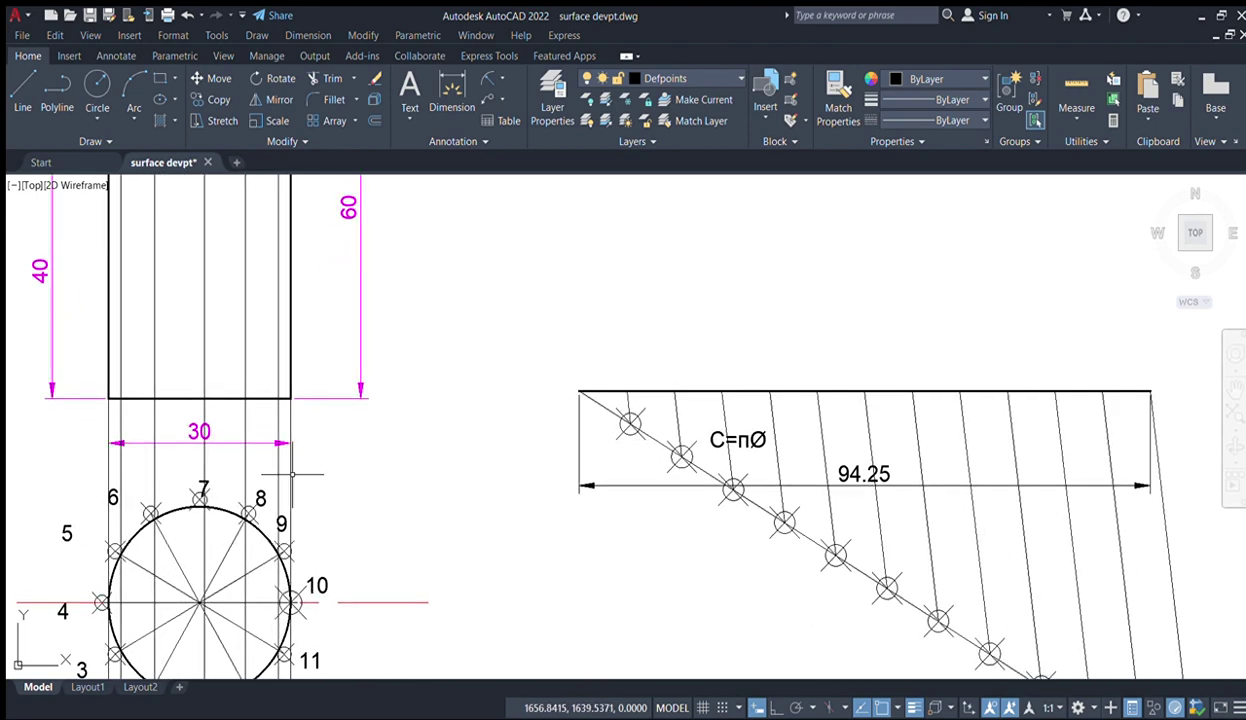
{"action": "scroll", "coordinate": [292, 474], "scroll_direction": "down", "scroll_amount": 4}
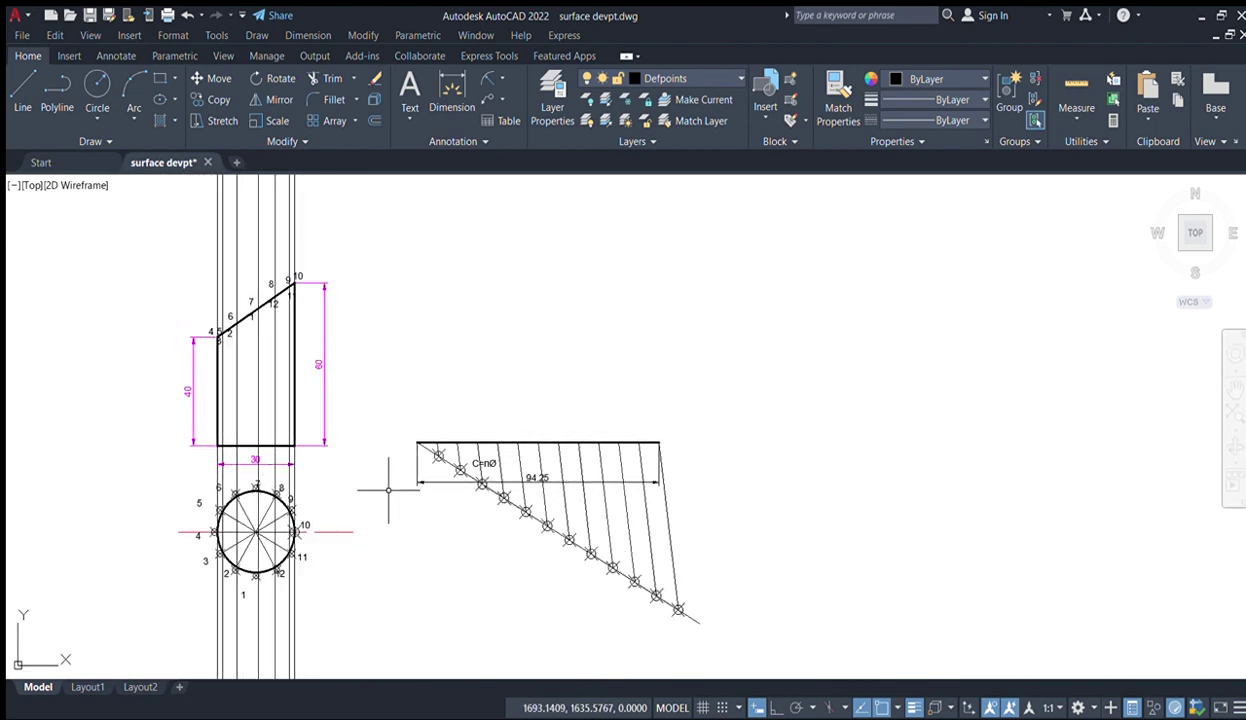
{"action": "scroll", "coordinate": [484, 441], "scroll_direction": "up", "scroll_amount": 2}
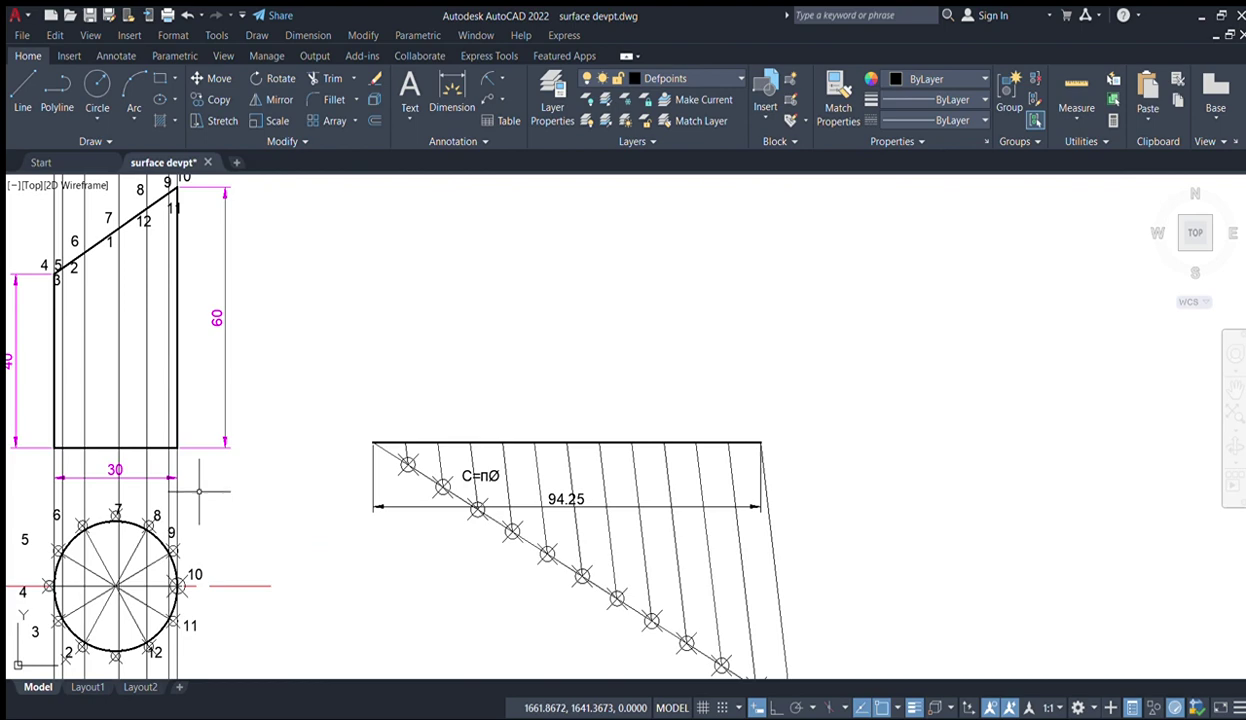
{"action": "scroll", "coordinate": [199, 491], "scroll_direction": "down", "scroll_amount": 3}
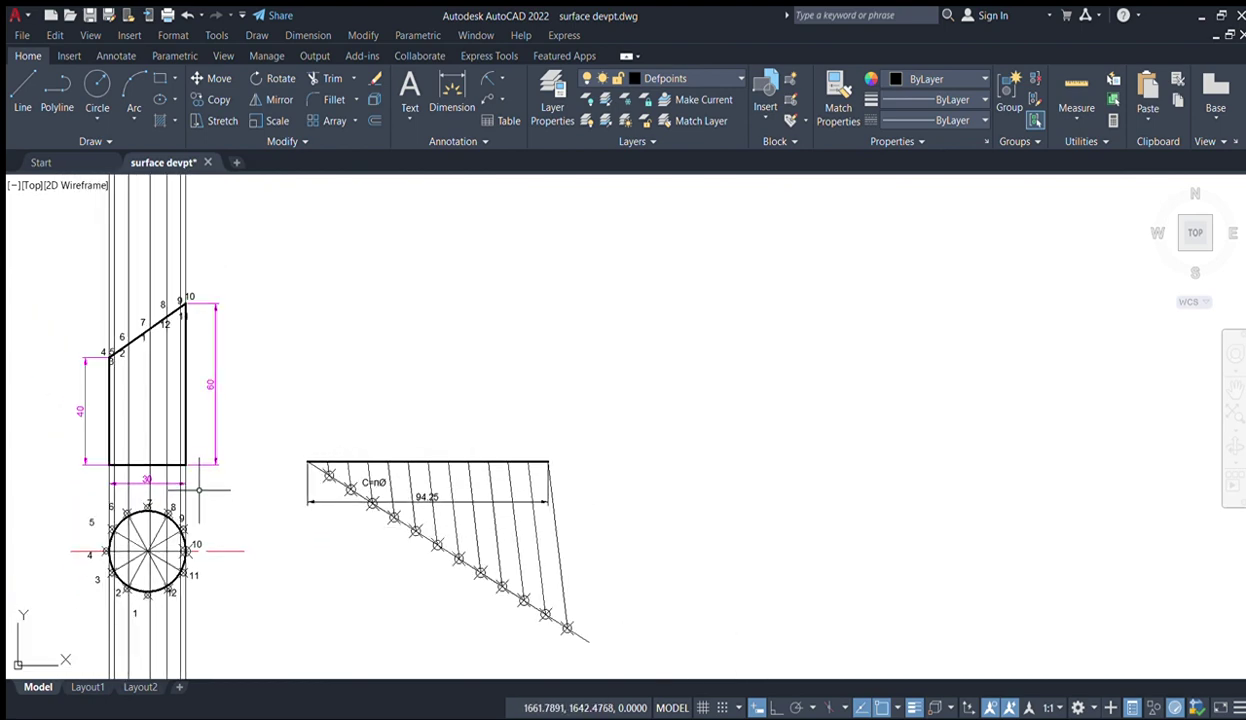
{"action": "scroll", "coordinate": [445, 530], "scroll_direction": "up", "scroll_amount": 3}
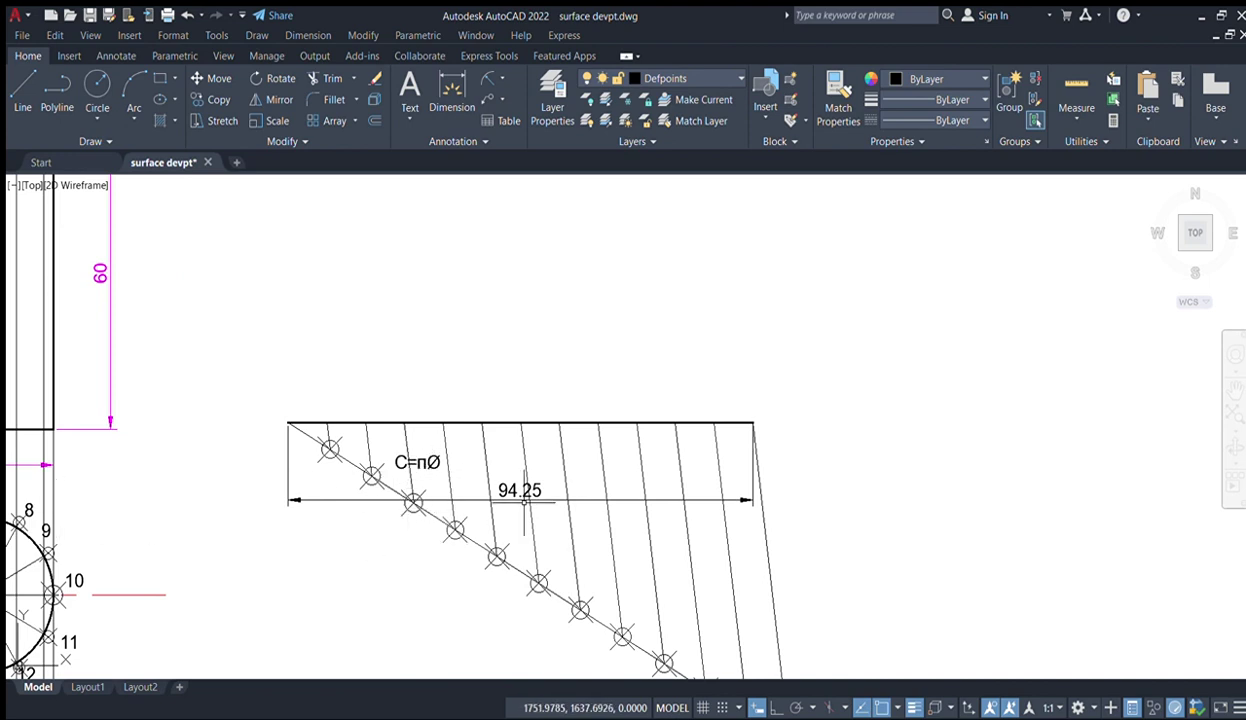
- Add the text label 1 beside the start point of the divided circumference line
{"action": "mouse_move", "coordinate": [570, 542]}
{"action": "middle_mouse_down"}
{"action": "mouse_move", "coordinate": [548, 503]}
{"action": "mouse_move", "coordinate": [538, 386]}
{"action": "middle_mouse_up"}
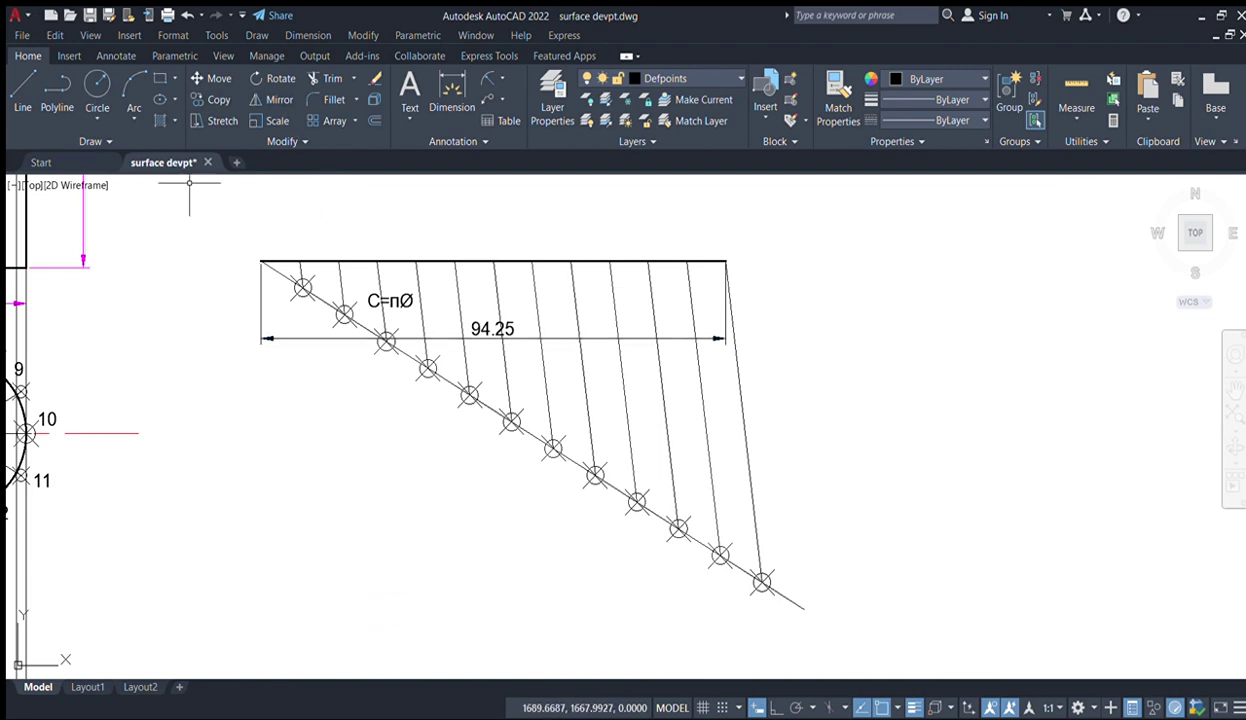
{"action": "left_click", "coordinate": [410, 90]}
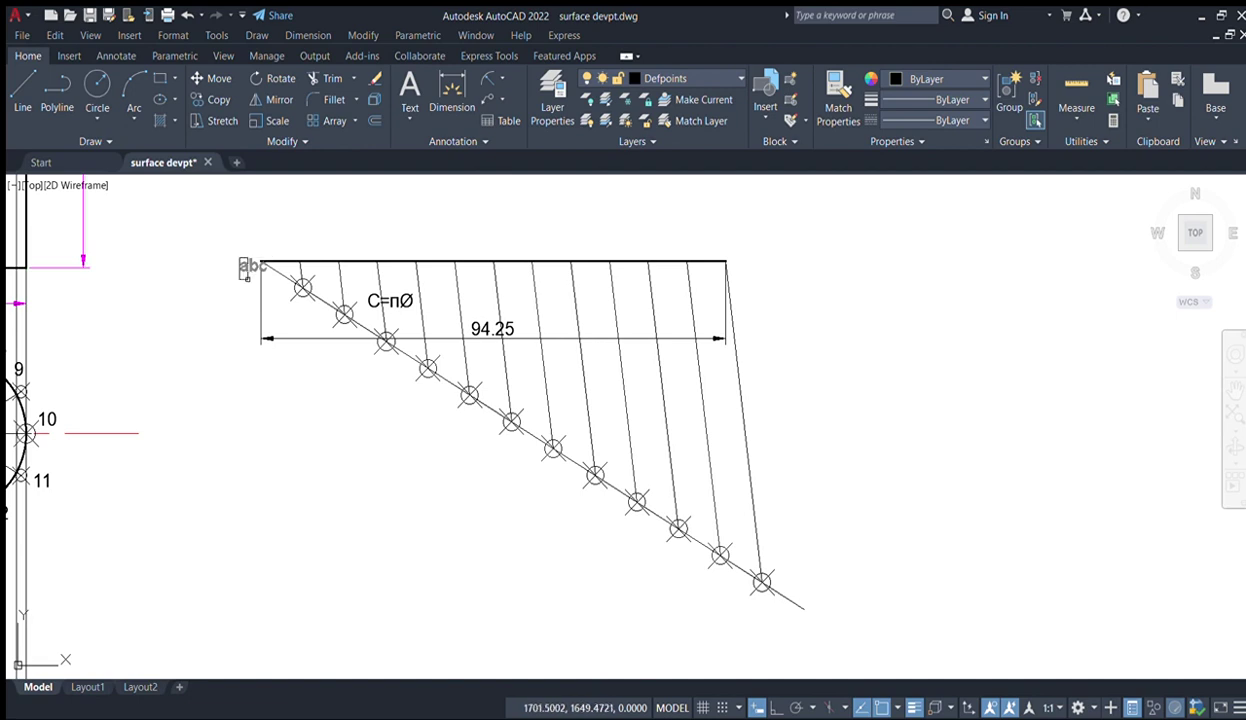
{"action": "left_click", "coordinate": [245, 268]}
{"action": "left_click", "coordinate": [248, 285]}
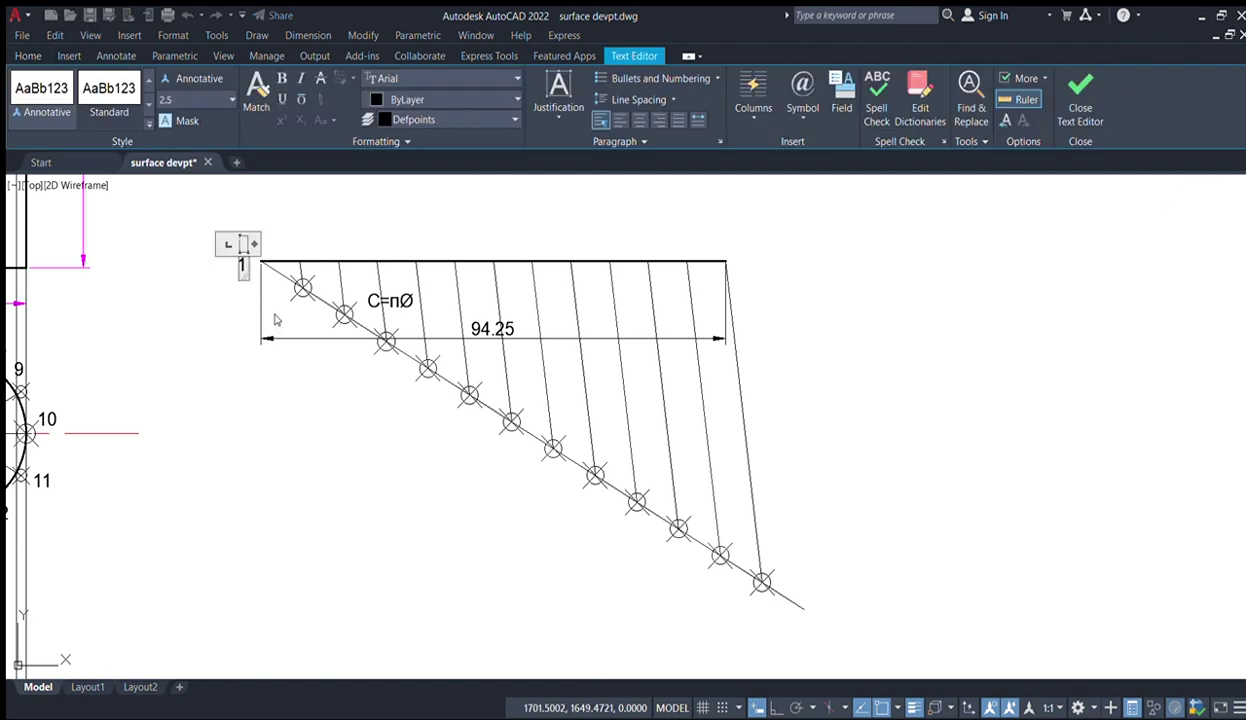
{"action": "left_click", "coordinate": [278, 316]}
- Add the text labels 2 and 3 beside the first two marked division points along the inclined line
{"action": "key", "text": "Return"}
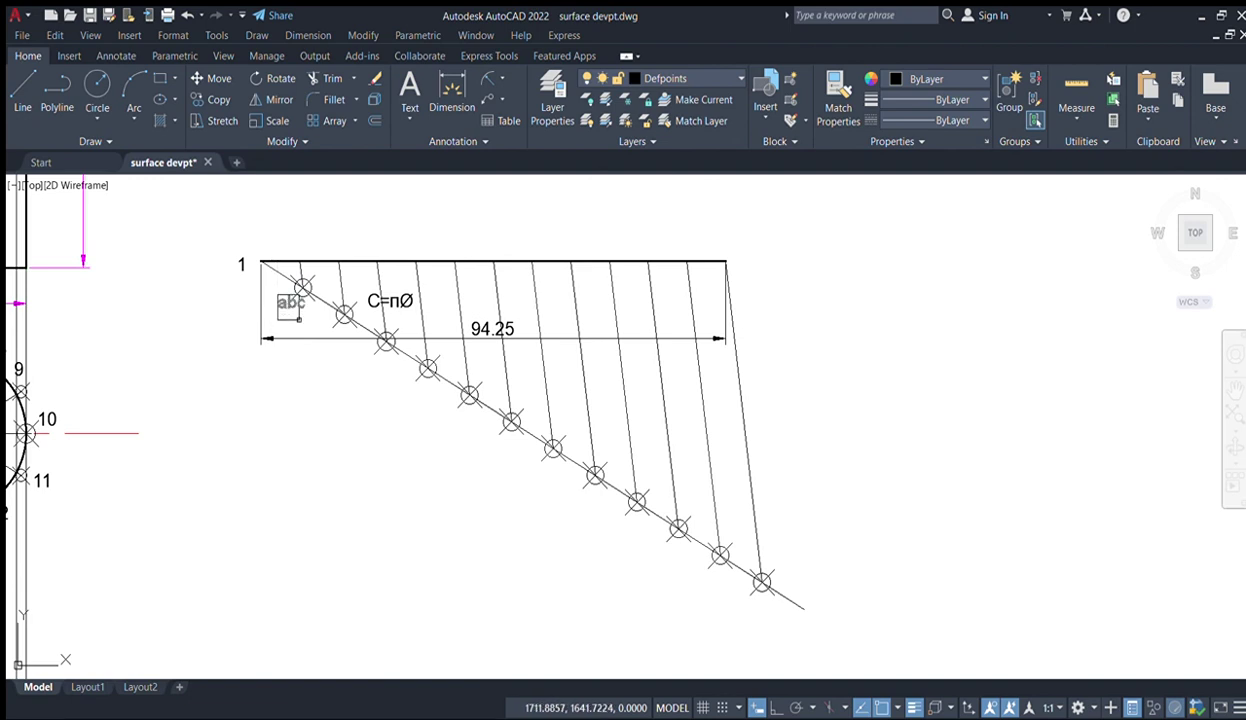
{"action": "left_click", "coordinate": [260, 268]}
{"action": "left_click", "coordinate": [295, 326]}
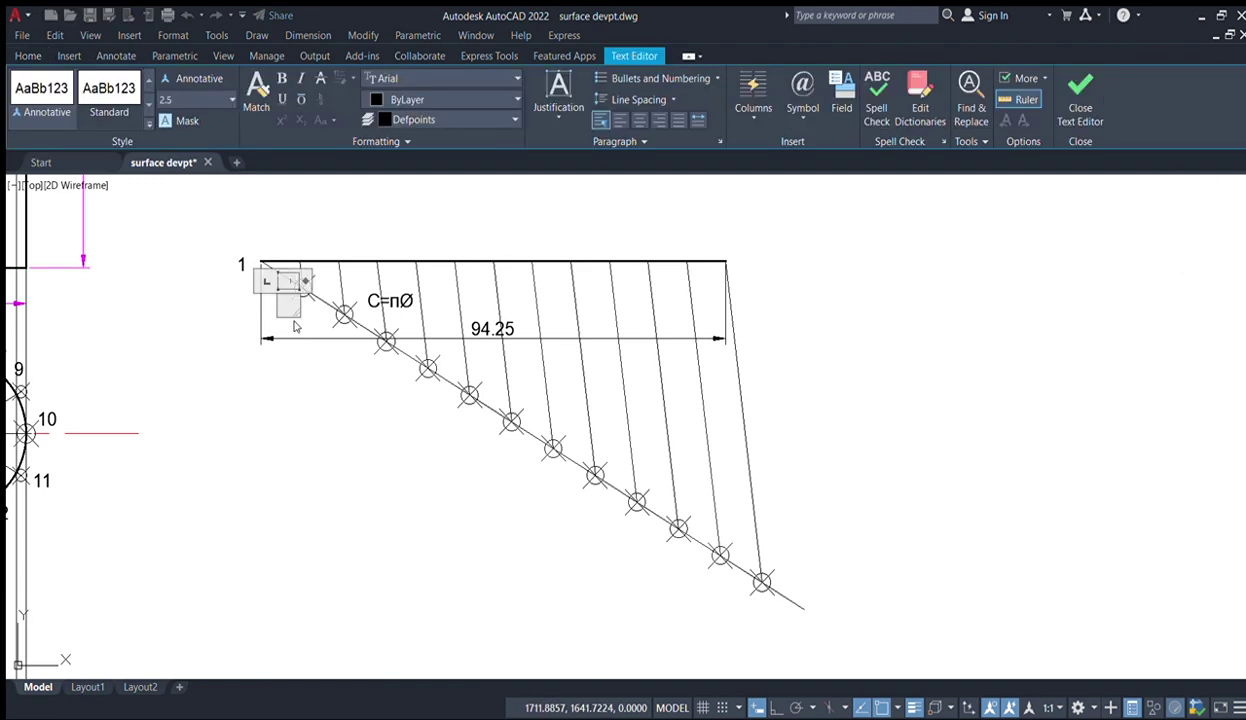
{"action": "left_click", "coordinate": [320, 366]}
{"action": "key", "text": "Return"}
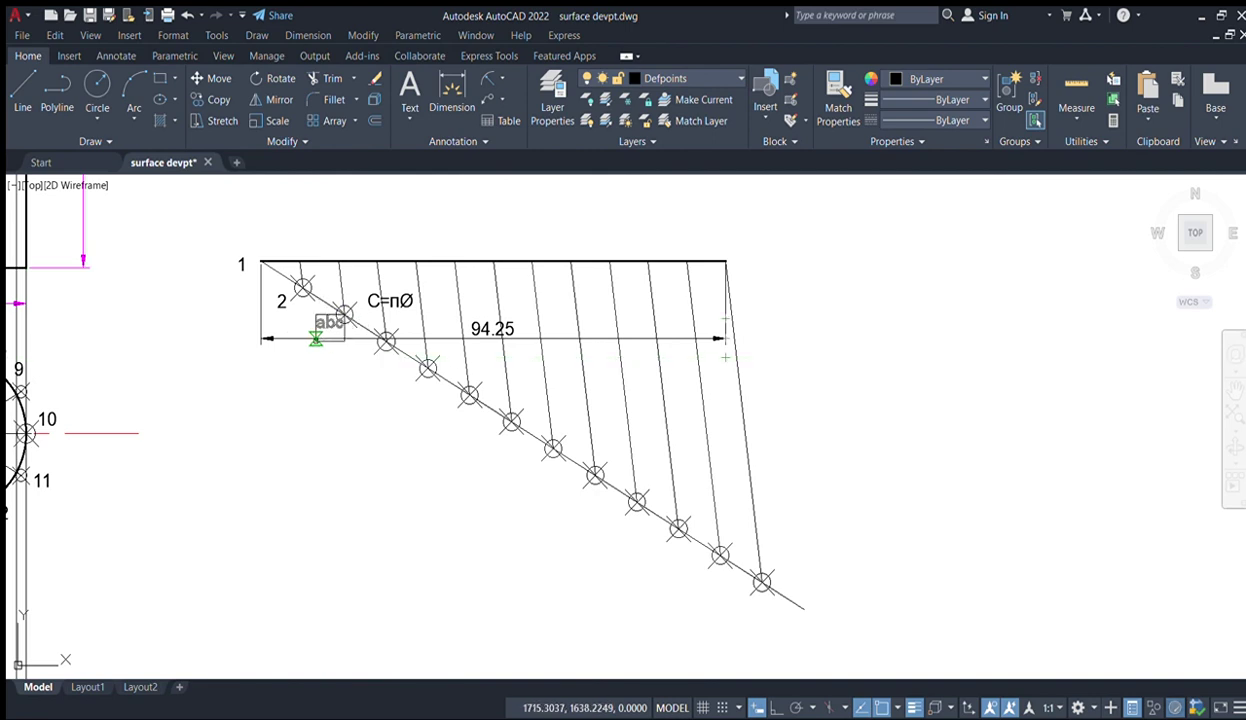
{"action": "left_click", "coordinate": [316, 338]}
{"action": "type", "text": "3"}
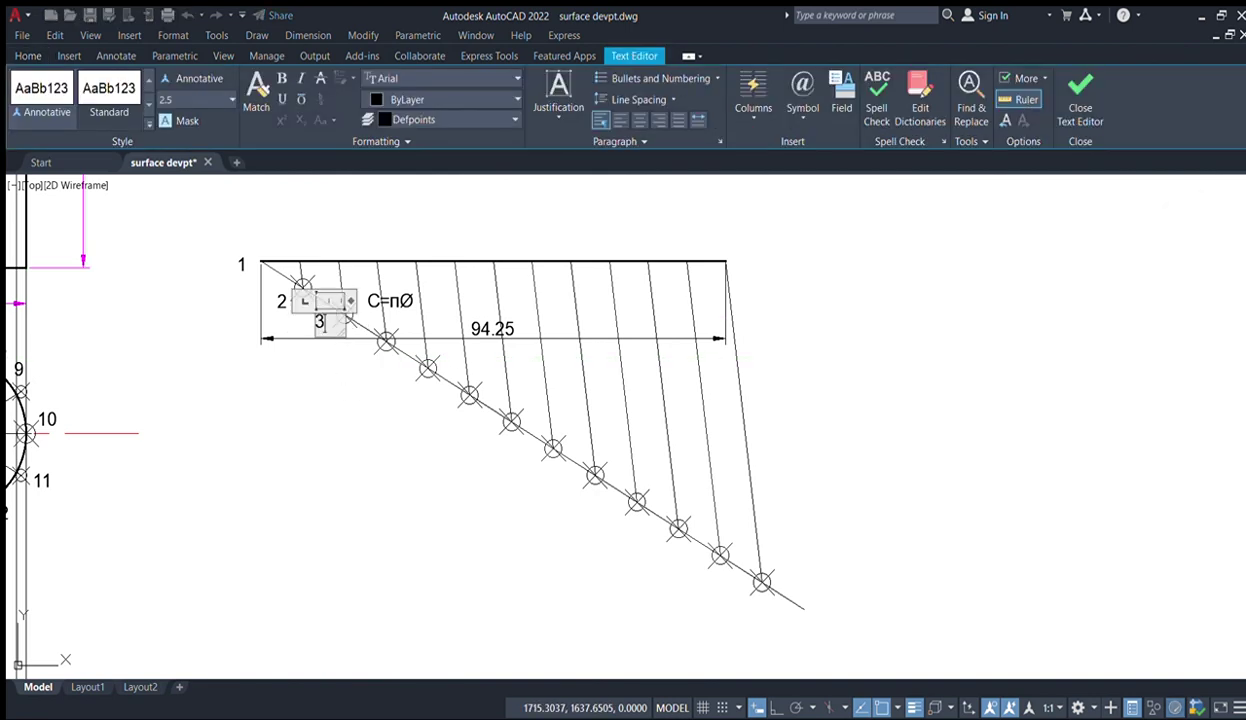
{"action": "left_click", "coordinate": [375, 381]}
- Label the next two division points down the inclined line 4 and 5
{"action": "key", "text": "Return"}
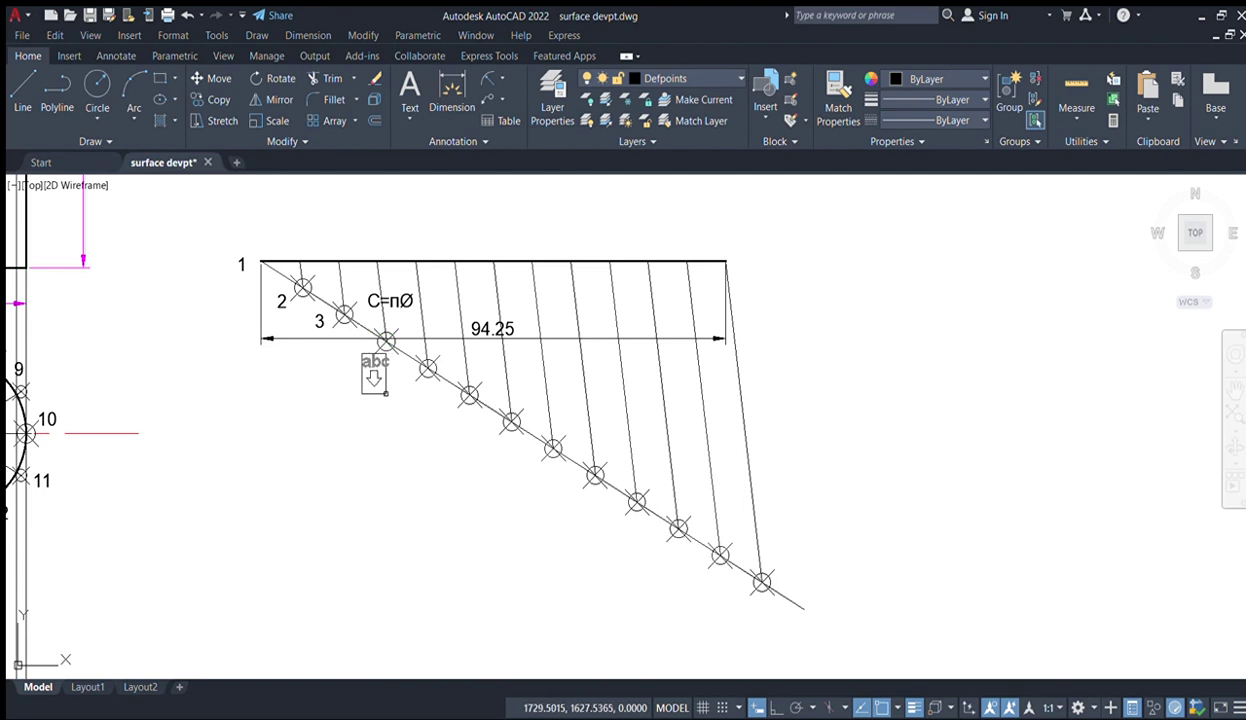
{"action": "left_click", "coordinate": [365, 380]}
{"action": "type", "text": "4"}
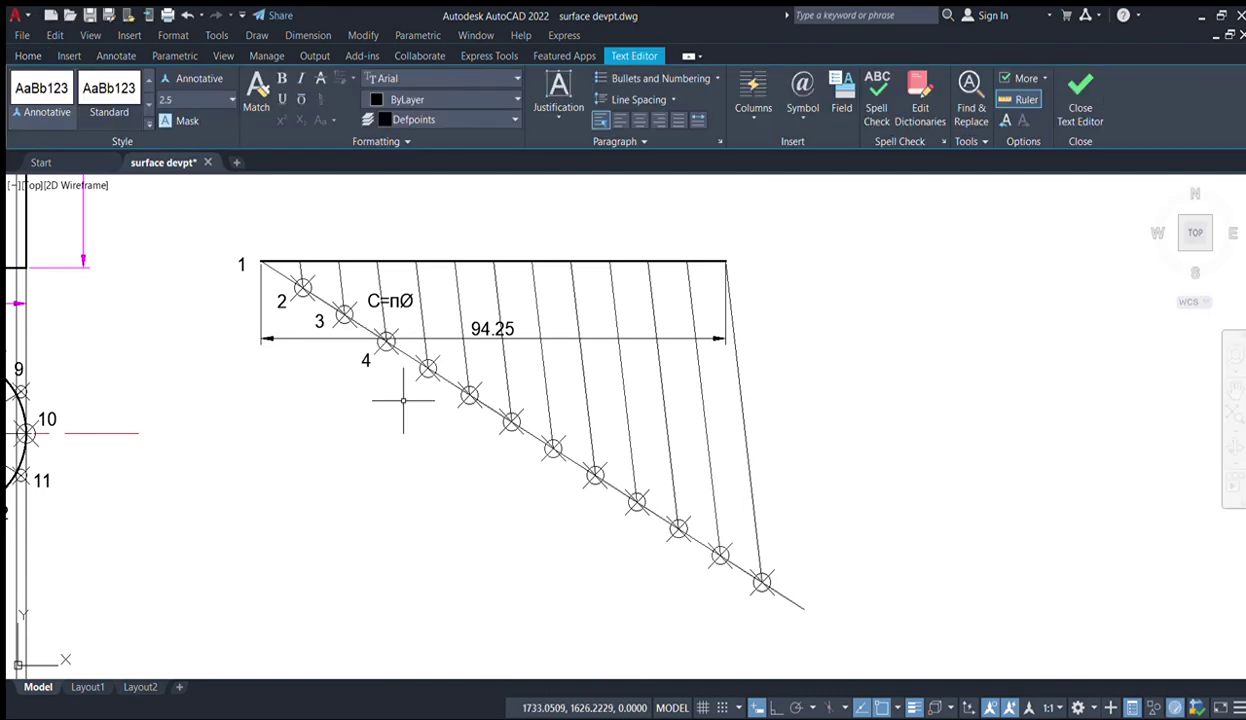
{"action": "key", "text": "Return"}
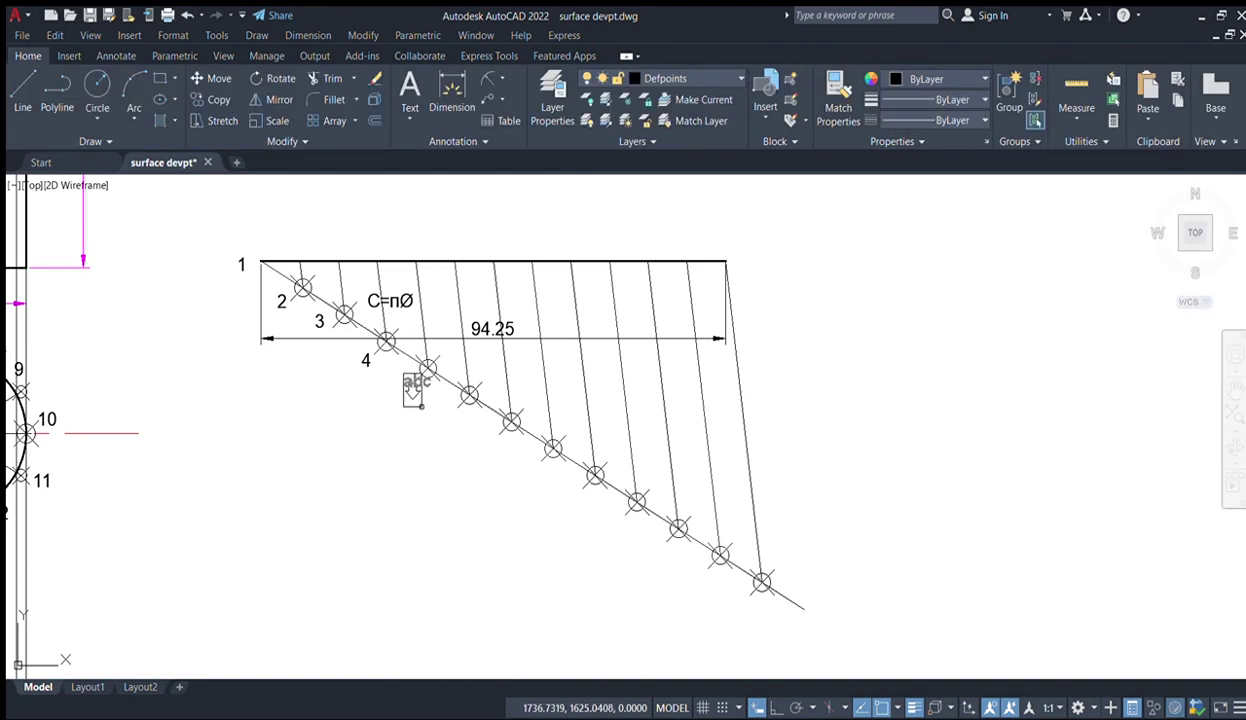
{"action": "left_click", "coordinate": [409, 392]}
{"action": "type", "text": "5"}
- Add the text labels 6, 7 and 8 beside the following three division points on the inclined line
{"action": "key", "text": "Return"}
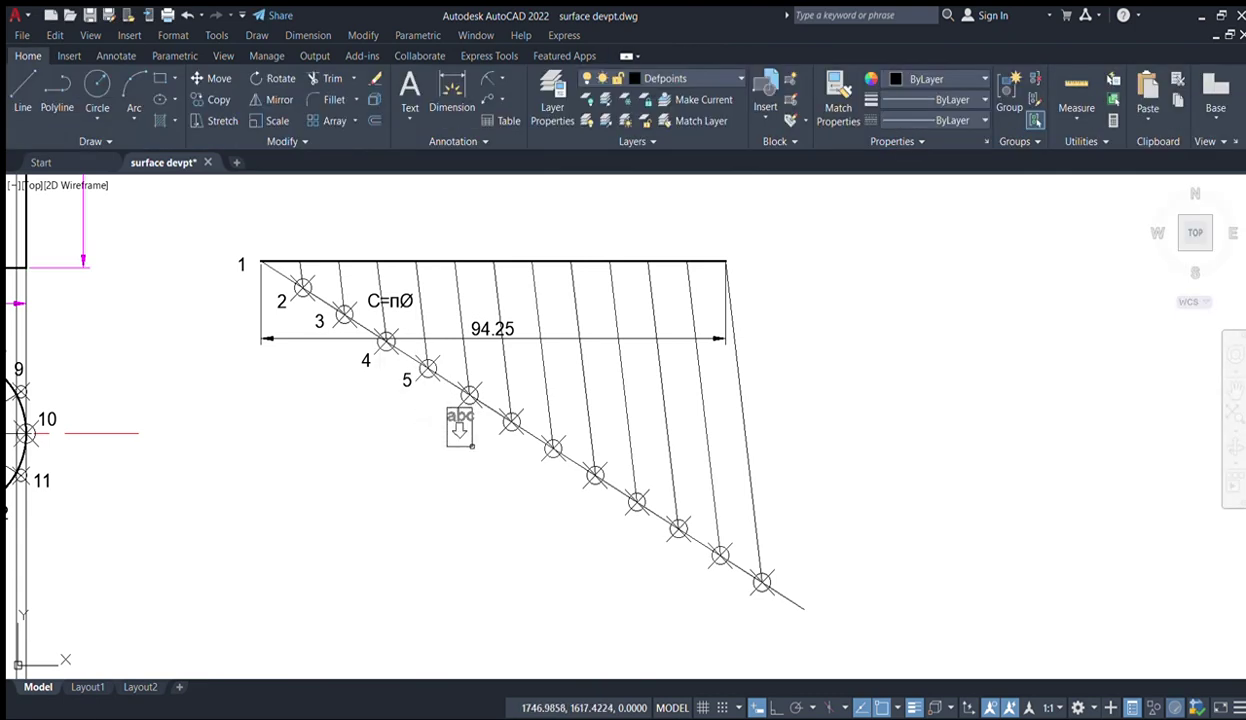
{"action": "left_click", "coordinate": [445, 405]}
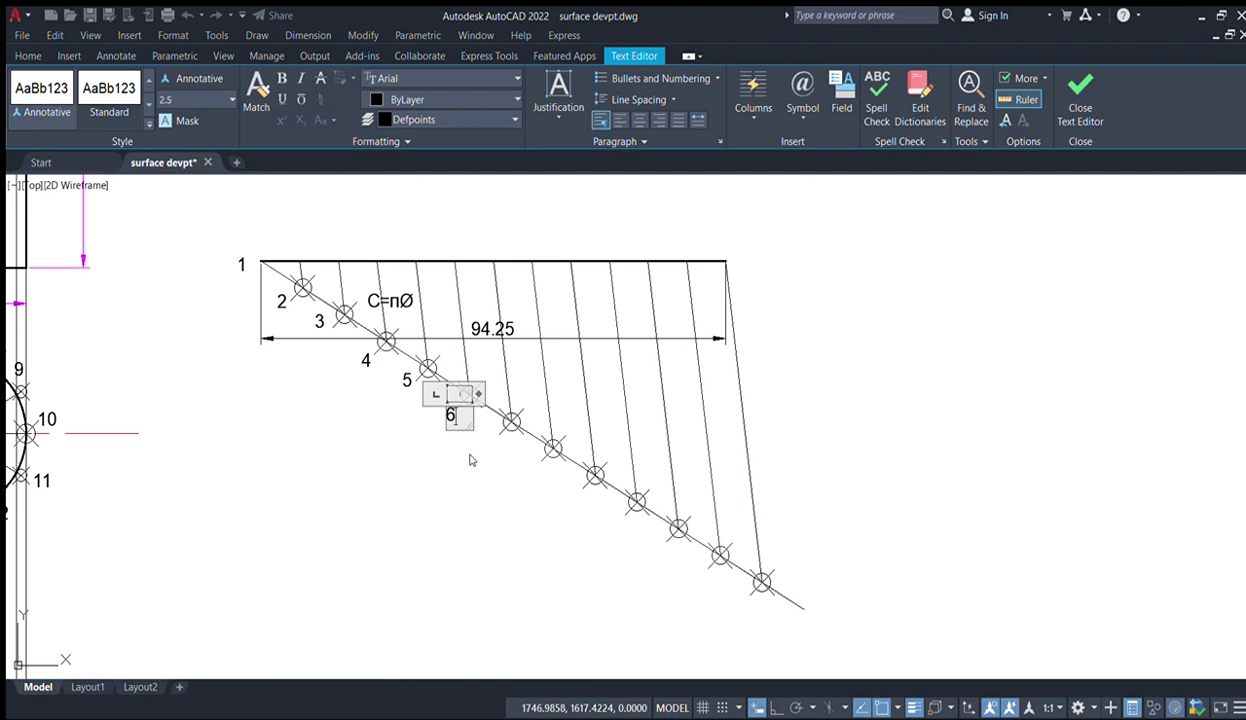
{"action": "key", "text": "Return"}
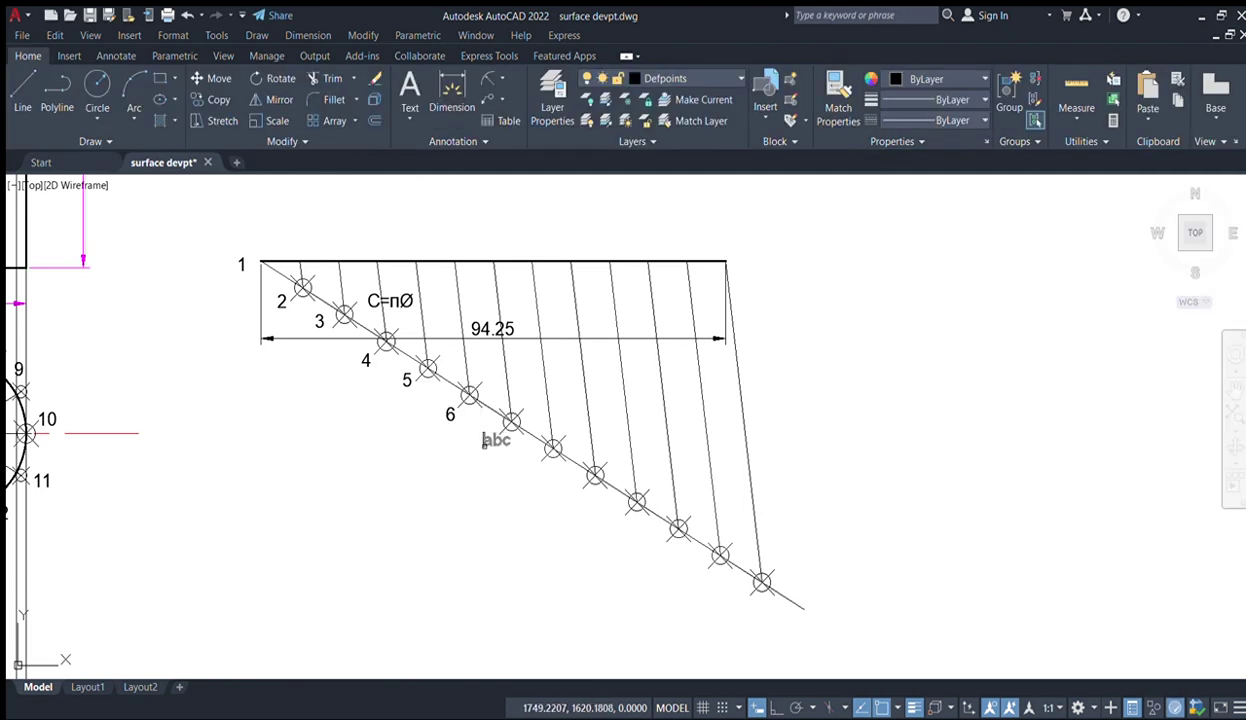
{"action": "left_click", "coordinate": [492, 447]}
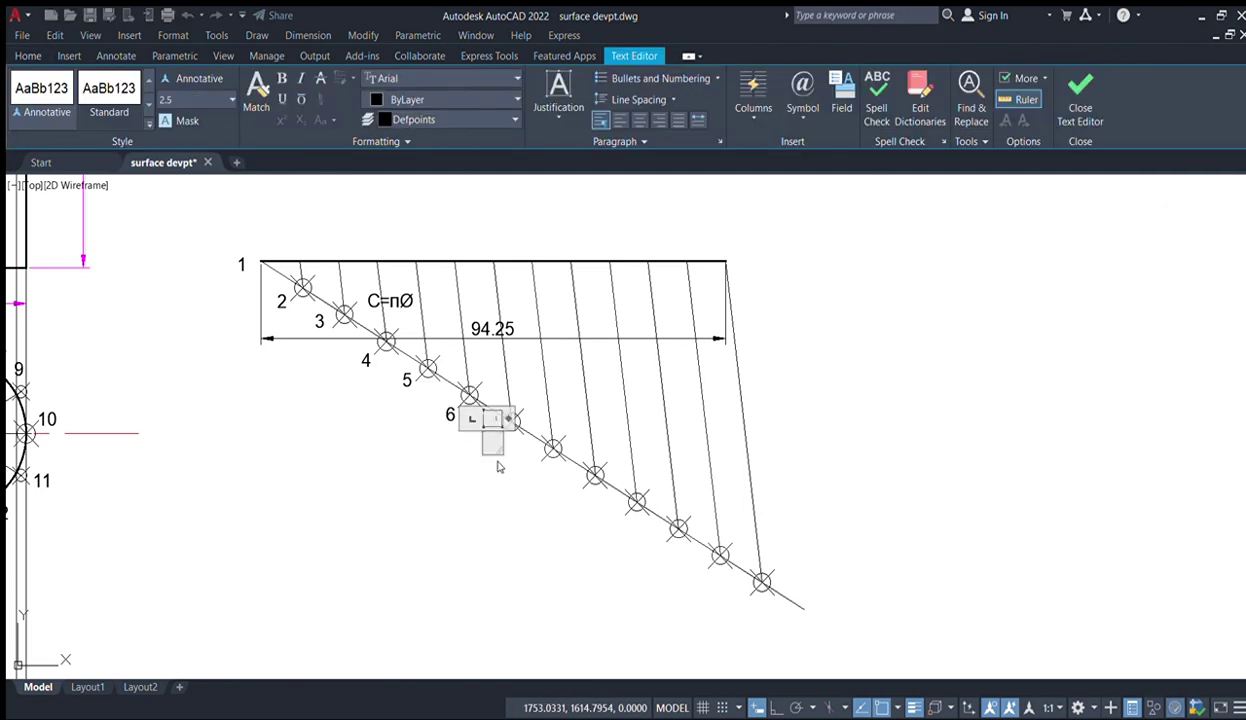
{"action": "key", "text": "Return"}
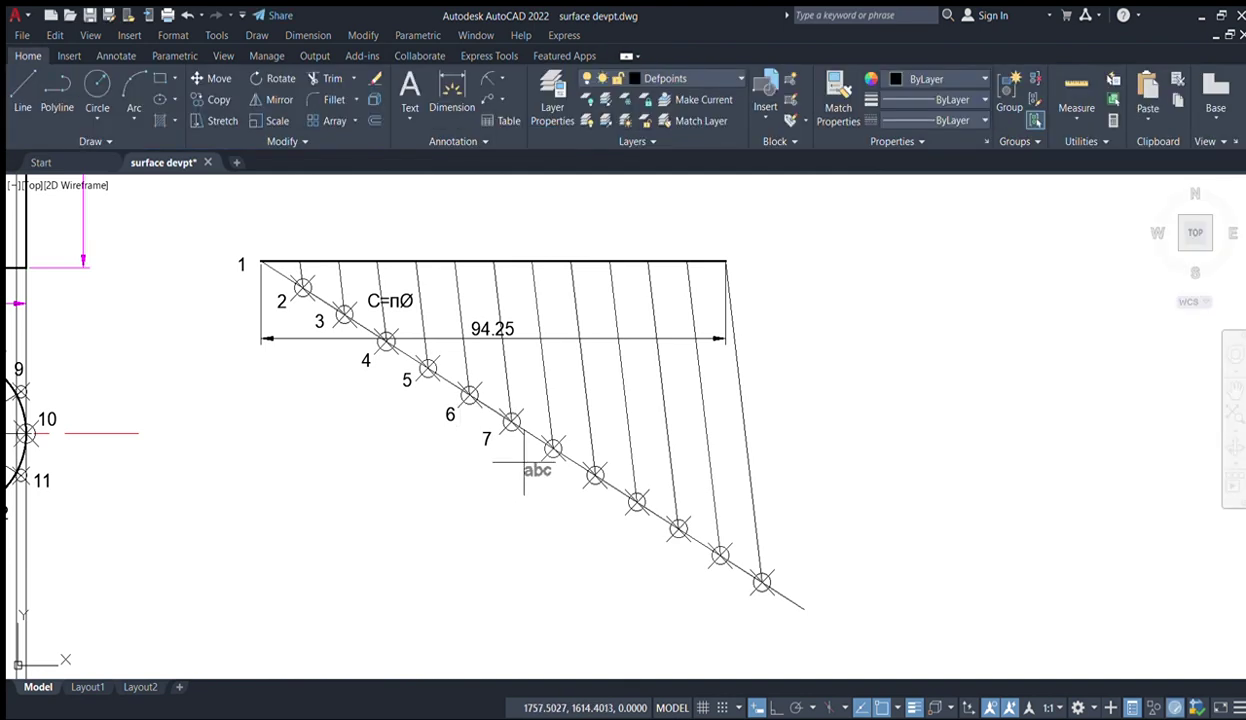
{"action": "left_click", "coordinate": [524, 461]}
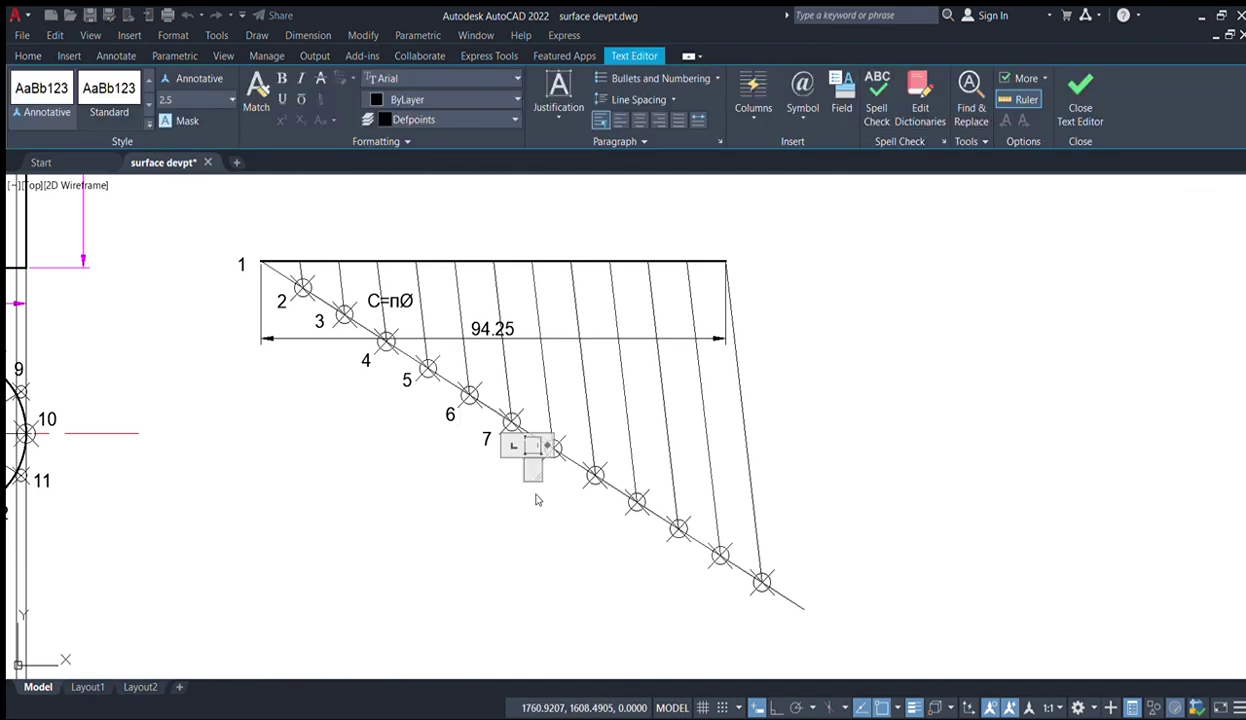
{"action": "left_click", "coordinate": [546, 505]}
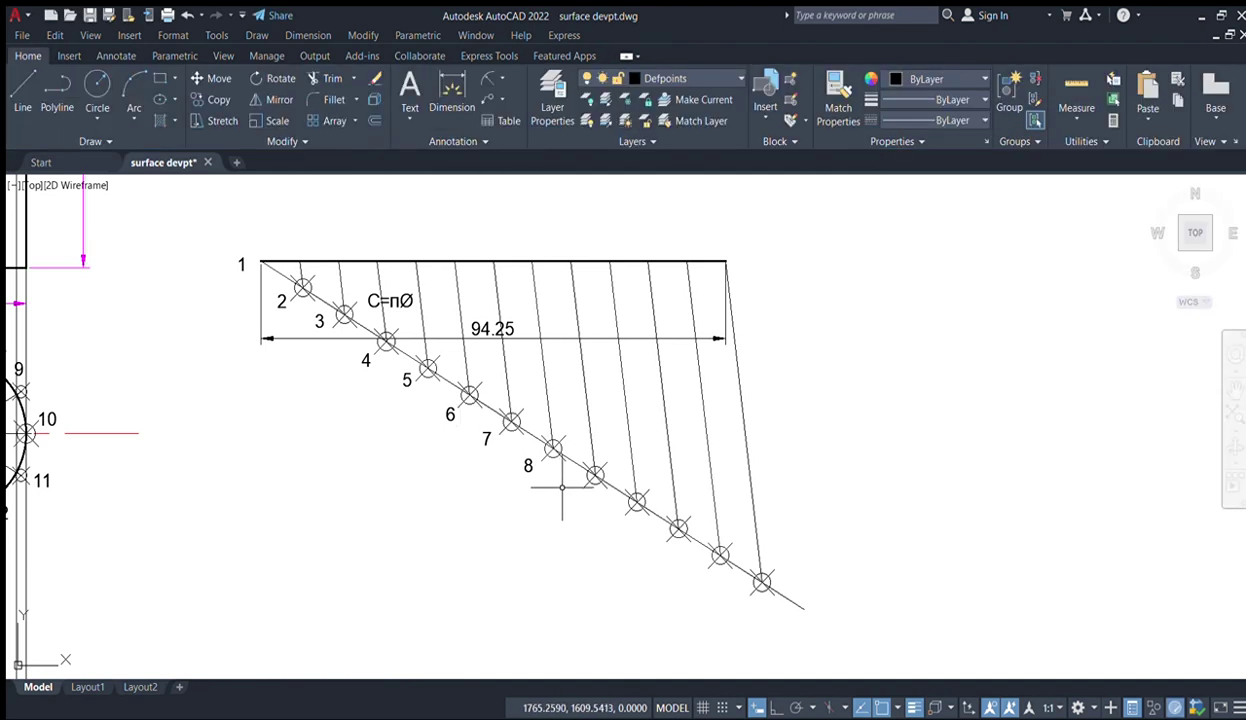
- Add the text labels 9 and 10 beside the two division points following point 8 on the inclined line
{"action": "key", "text": "Return"}
{"action": "left_click", "coordinate": [566, 478]}
{"action": "left_click", "coordinate": [576, 515]}
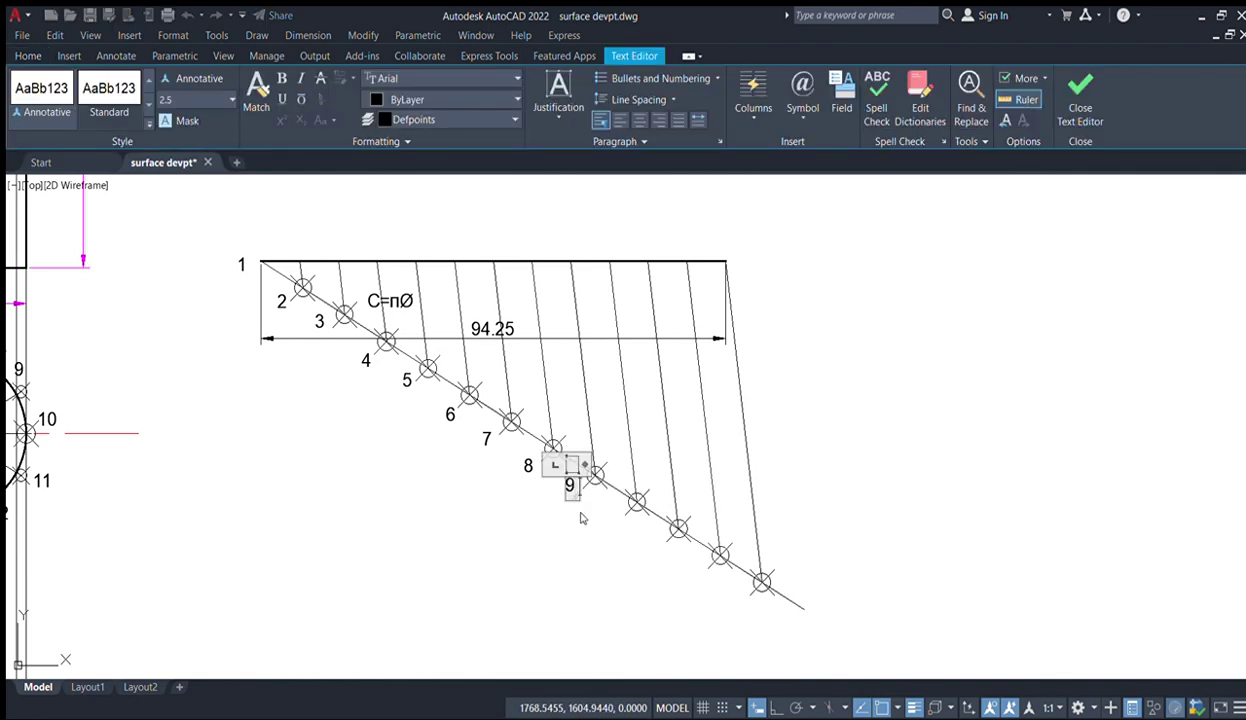
{"action": "left_click", "coordinate": [582, 518]}
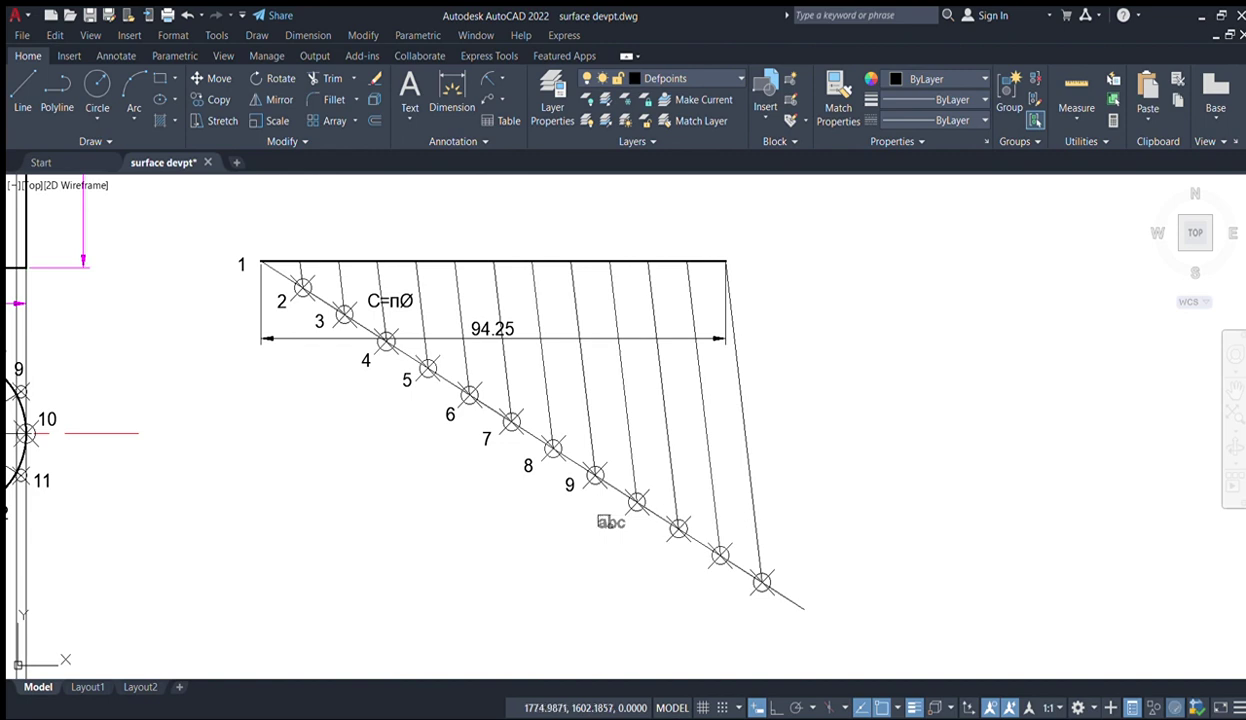
{"action": "left_click", "coordinate": [599, 515]}
{"action": "left_click", "coordinate": [610, 562]}
{"action": "type", "text": "10"}
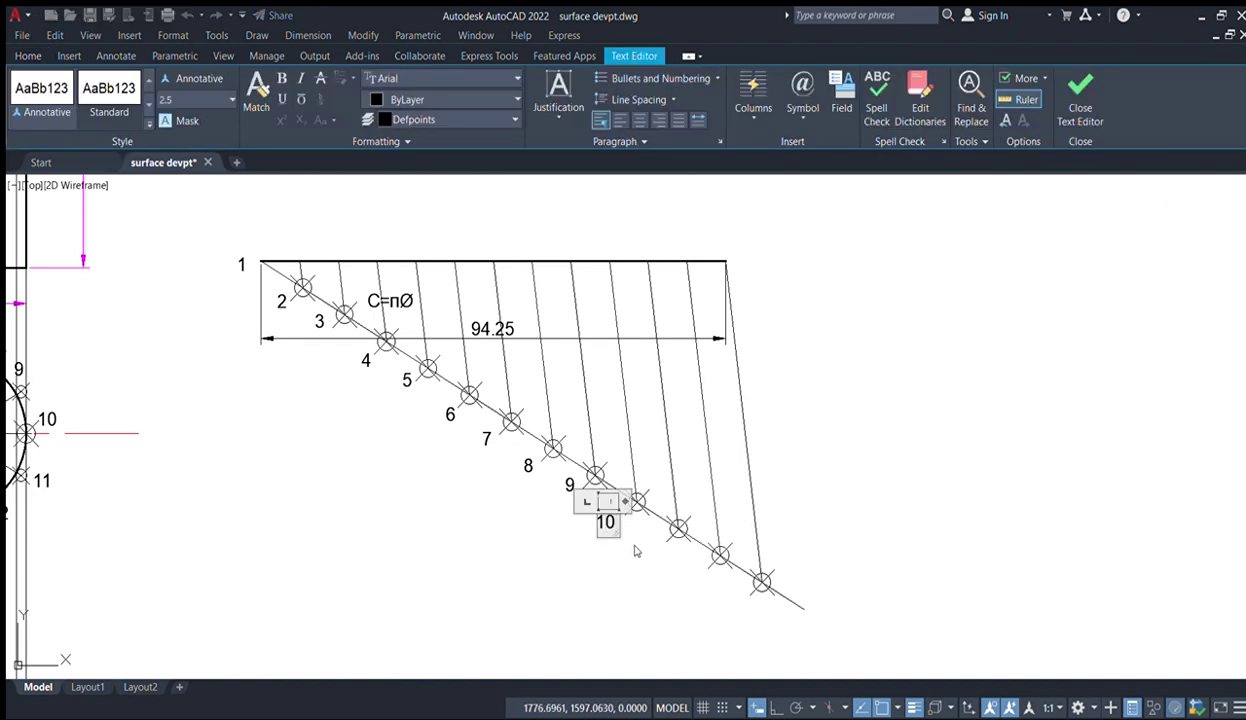
{"action": "left_click", "coordinate": [636, 547]}
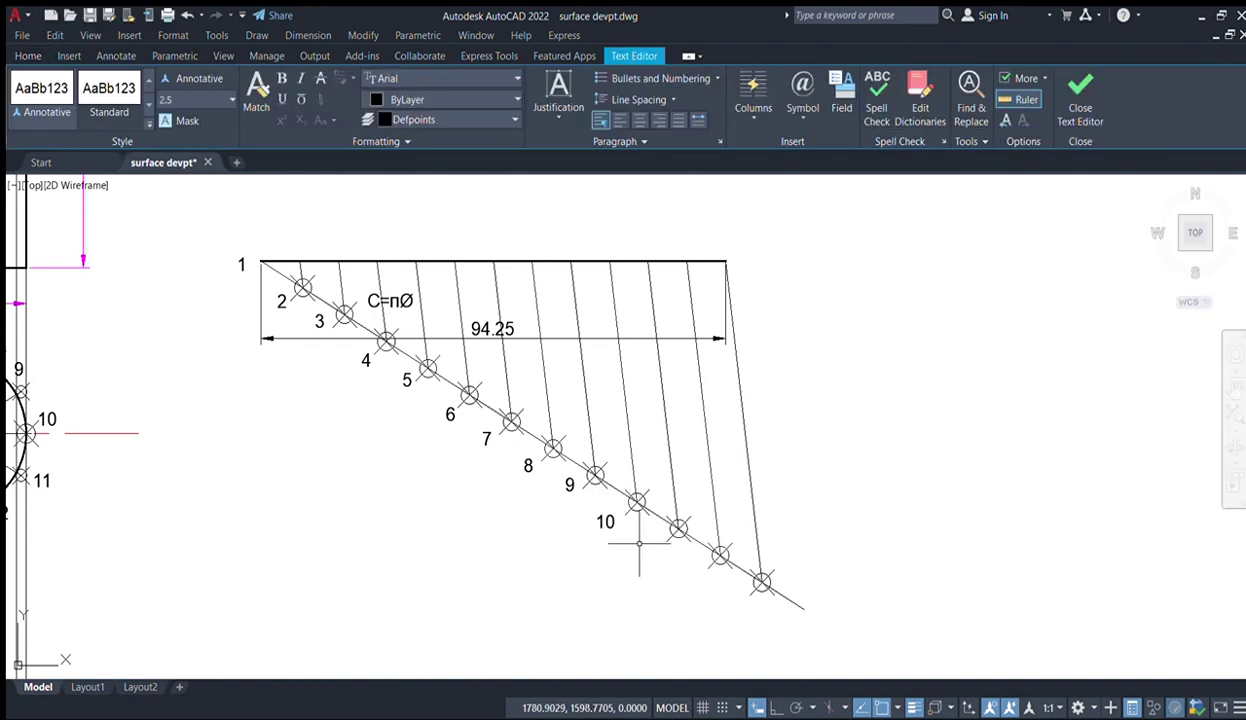
- Add the text labels 11 and 12 beside the two division points following point 10 on the inclined line
{"action": "key", "text": "Return"}
{"action": "left_click", "coordinate": [653, 539]}
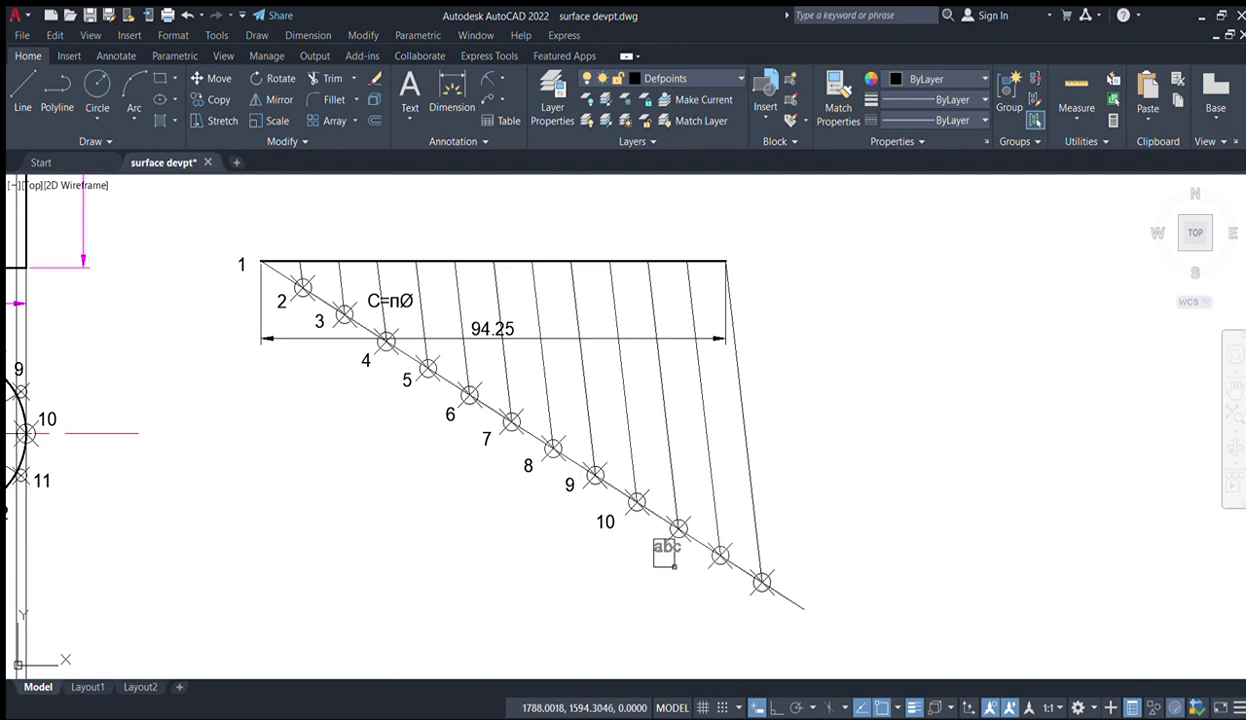
{"action": "left_click", "coordinate": [675, 566]}
{"action": "left_click", "coordinate": [684, 563]}
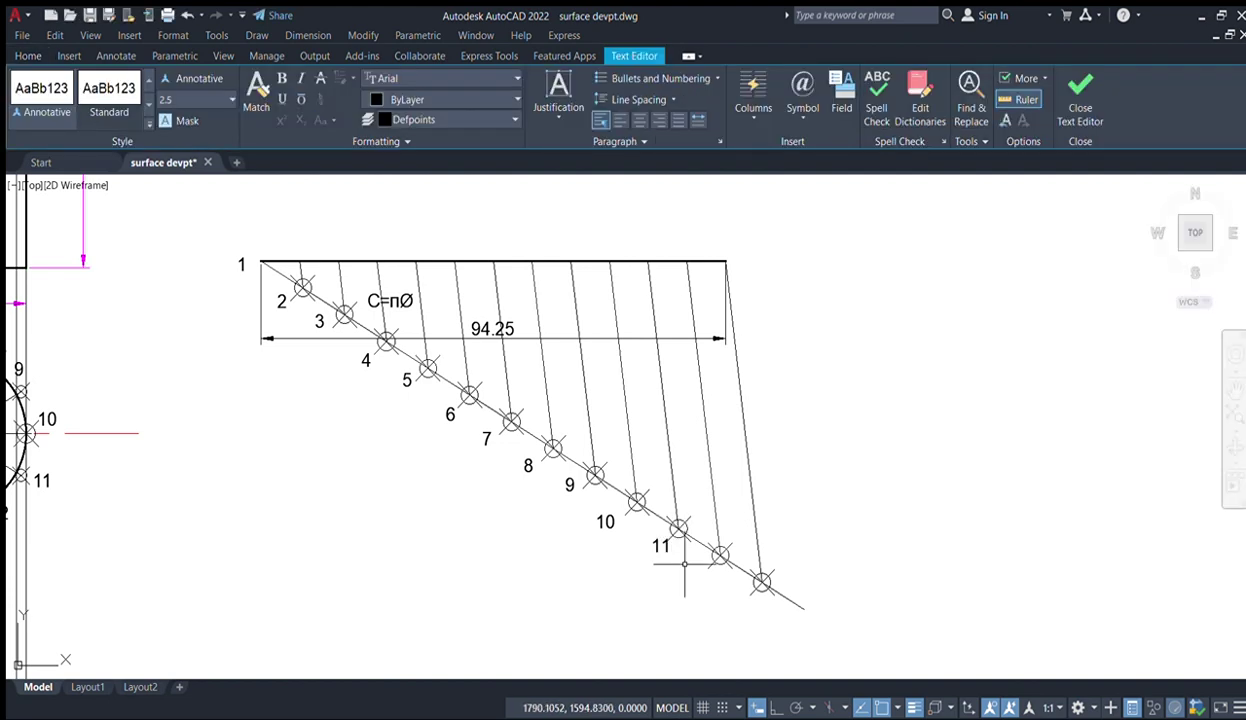
{"action": "key", "text": "Return"}
{"action": "left_click", "coordinate": [687, 567]}
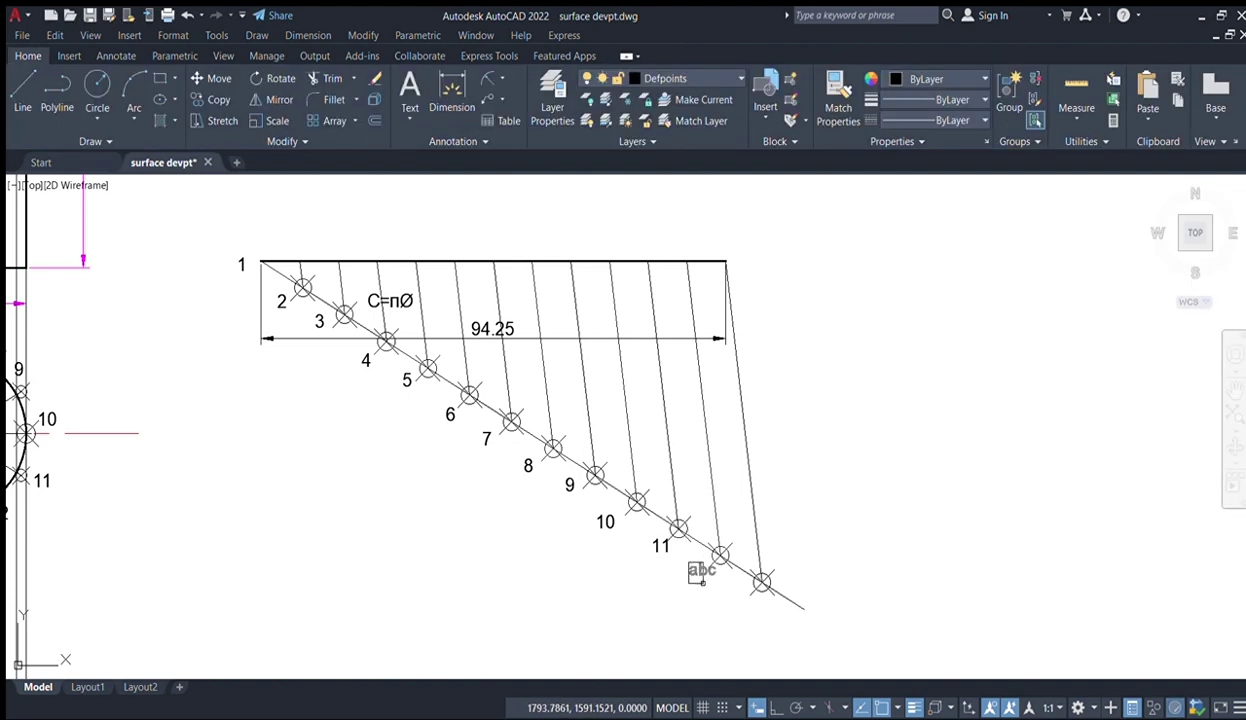
{"action": "left_click", "coordinate": [703, 594]}
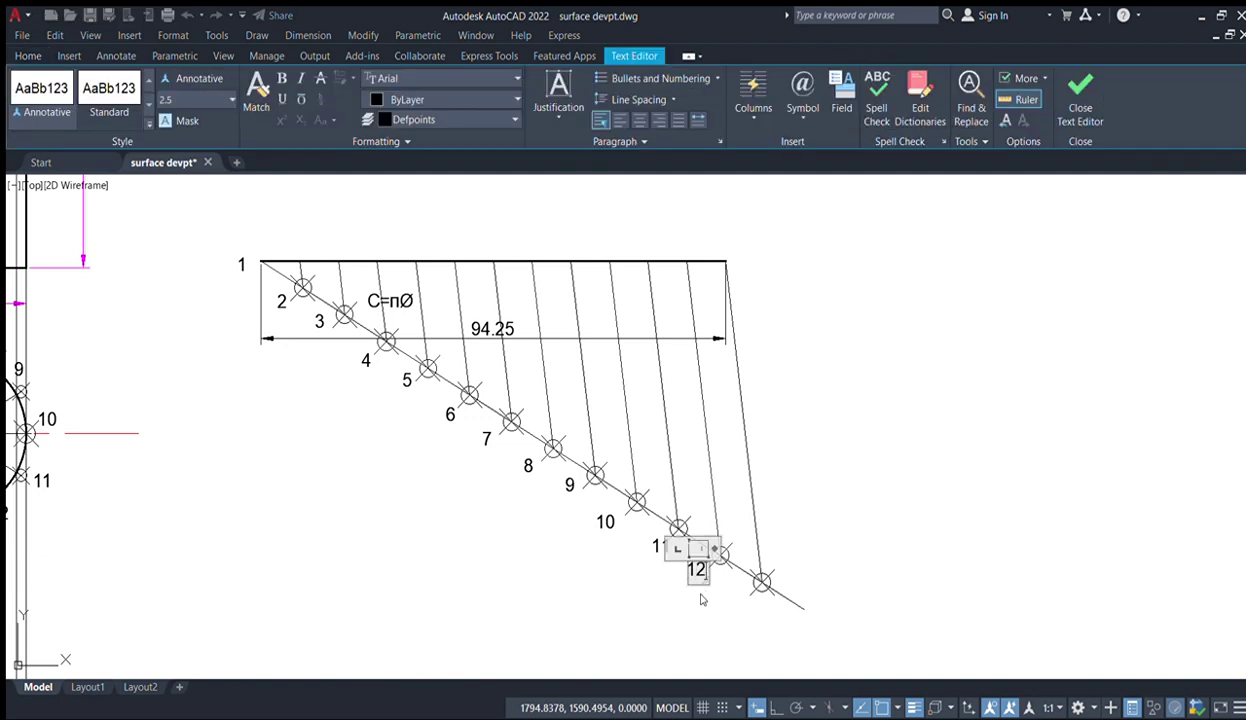
{"action": "left_click", "coordinate": [701, 600]}
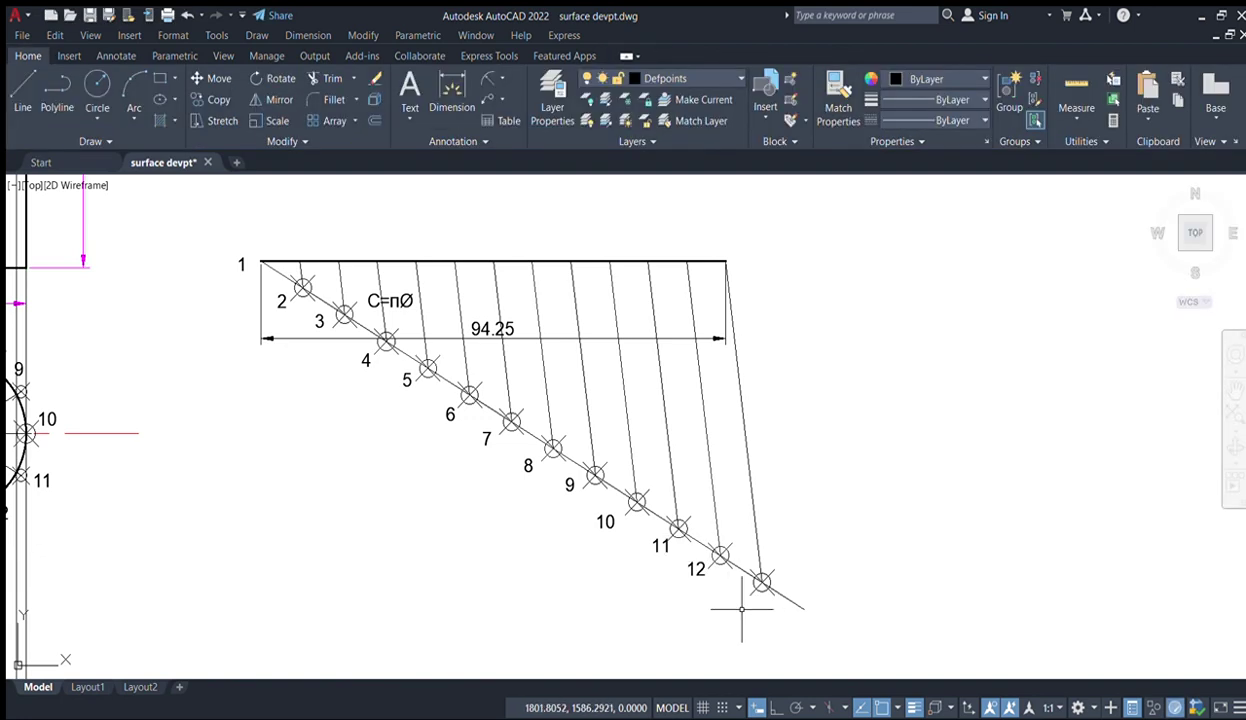
- Add the text label 1 beside the last division point at the lower end of the inclined line
{"action": "scroll", "coordinate": [620, 560], "scroll_direction": "down", "scroll_amount": 3}
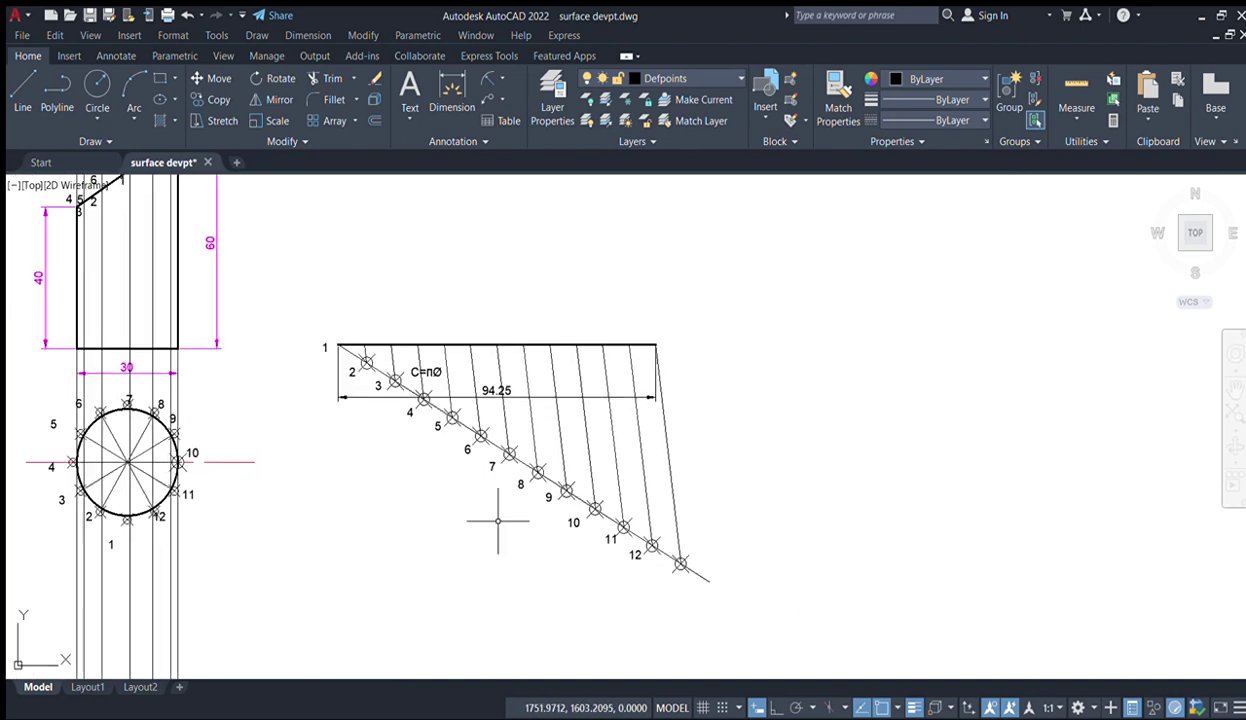
{"action": "middle_click_drag", "start_coordinate": [265, 374], "coordinate": [430, 427]}
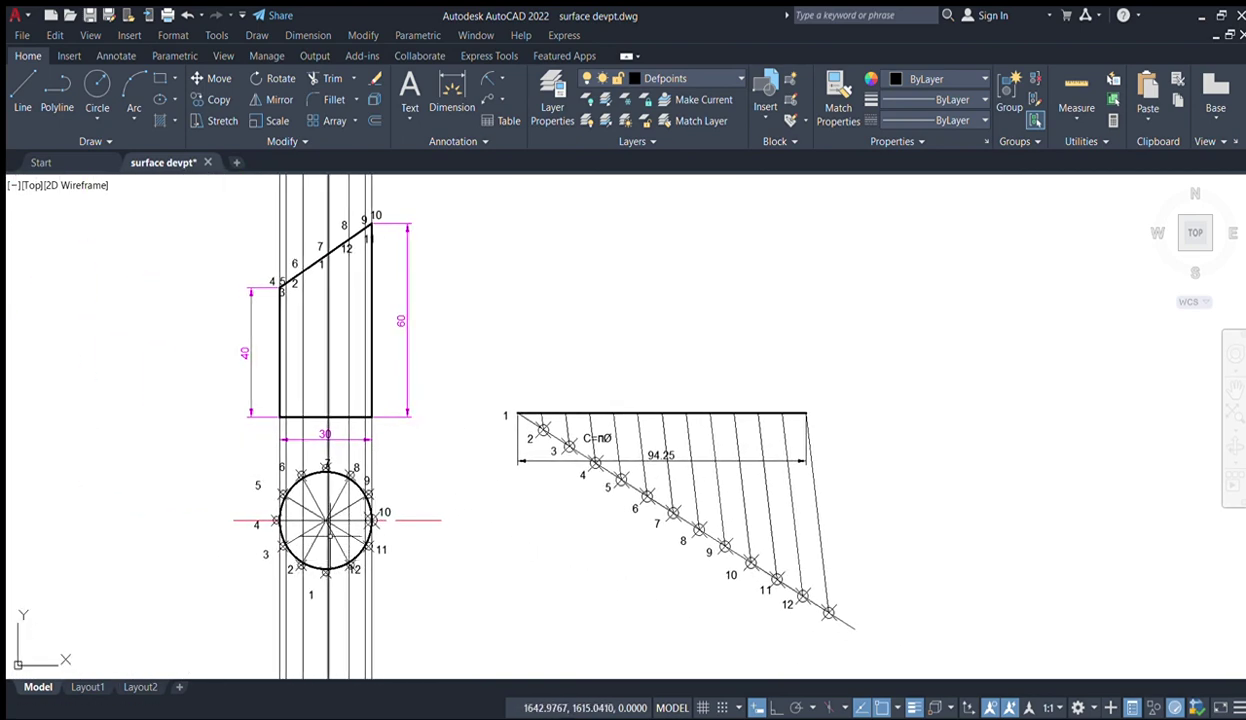
{"action": "middle_click_drag", "start_coordinate": [675, 580], "coordinate": [475, 434]}
{"action": "scroll", "coordinate": [622, 447], "scroll_direction": "up", "scroll_amount": 2}
{"action": "scroll", "coordinate": [574, 469], "scroll_direction": "up", "scroll_amount": 1}
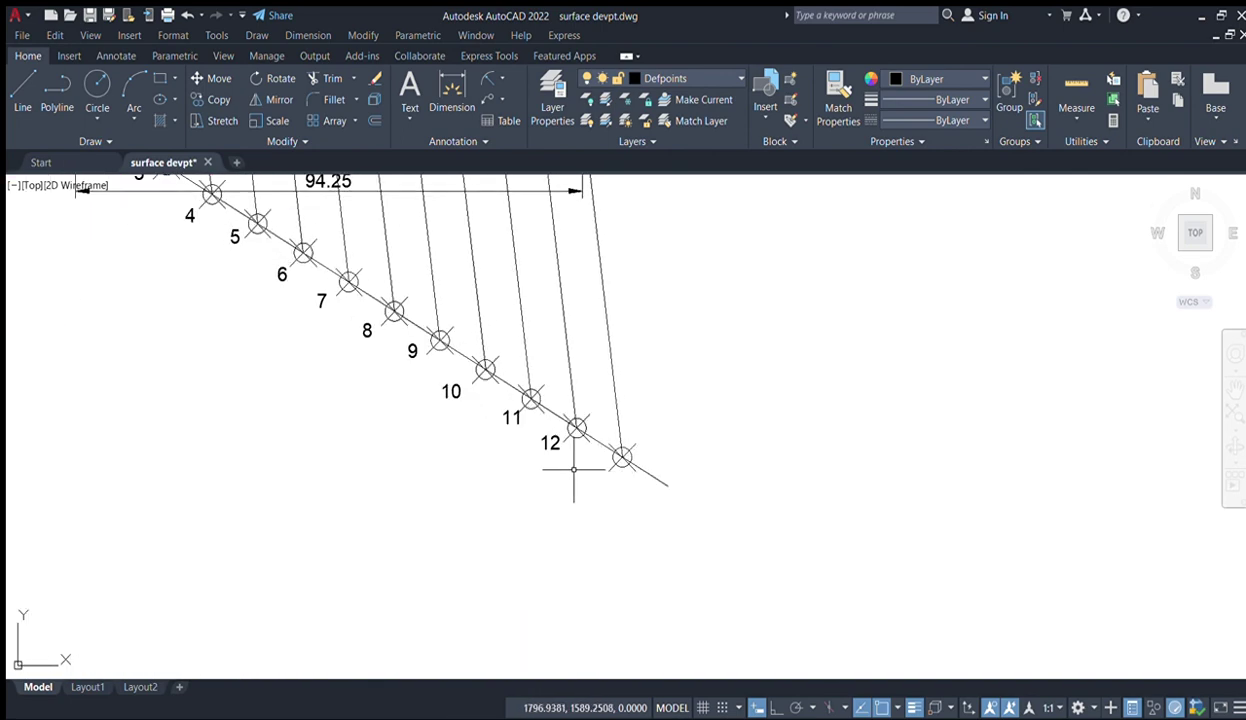
{"action": "key", "text": "Return"}
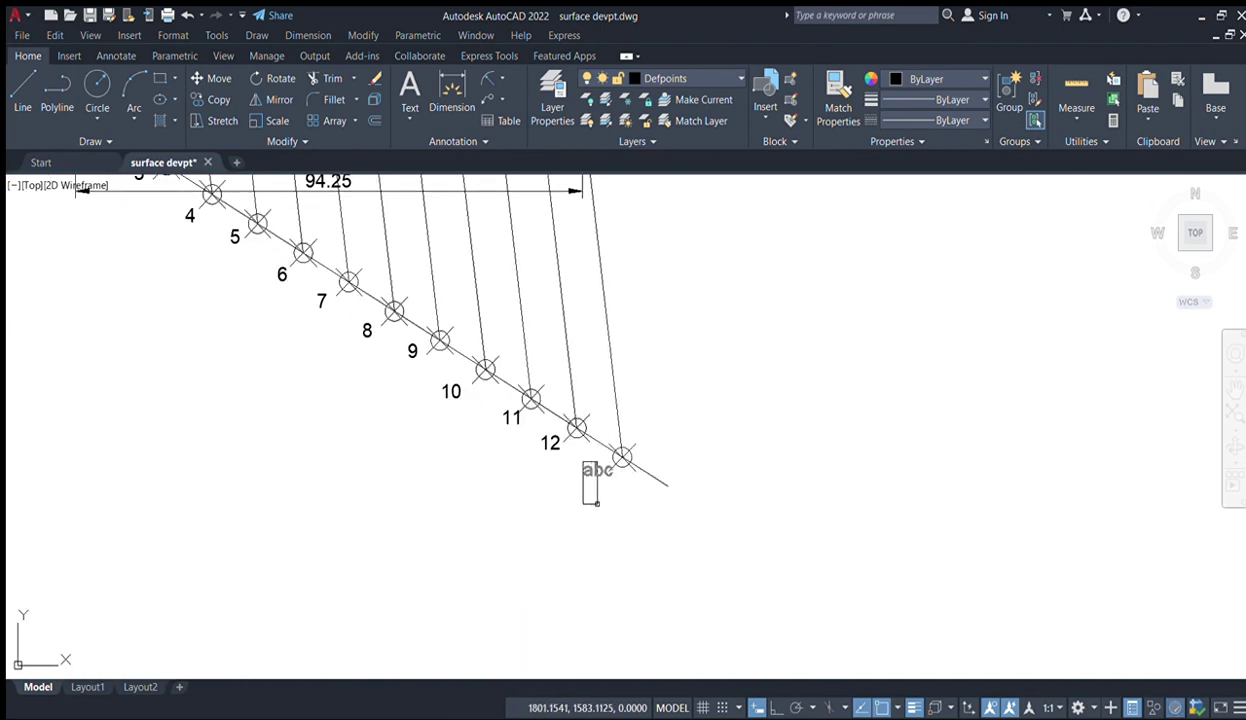
{"action": "left_click", "coordinate": [582, 438]}
{"action": "left_click", "coordinate": [615, 511]}
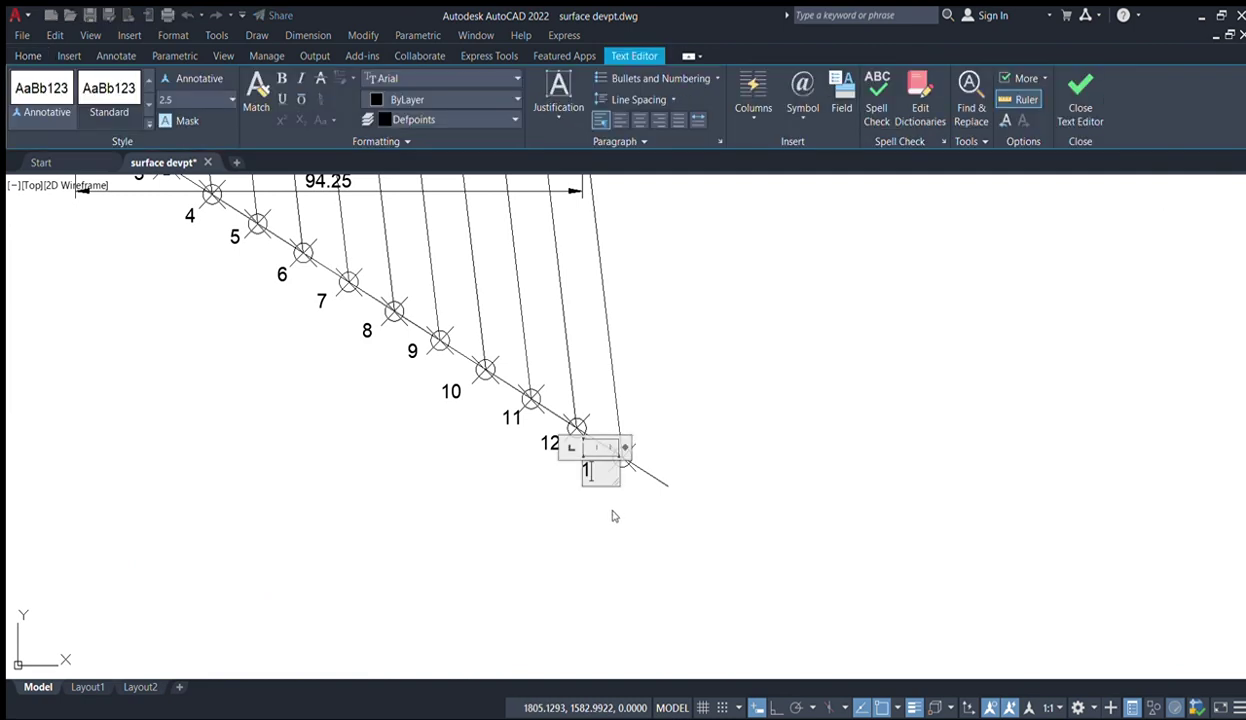
{"action": "left_click", "coordinate": [615, 516]}
- Draw a vertical line 60 units long on the outline layer, upward from start point 1 of the circumference line, with Ortho mode on
{"action": "scroll", "coordinate": [542, 445], "scroll_direction": "down", "scroll_amount": 3}
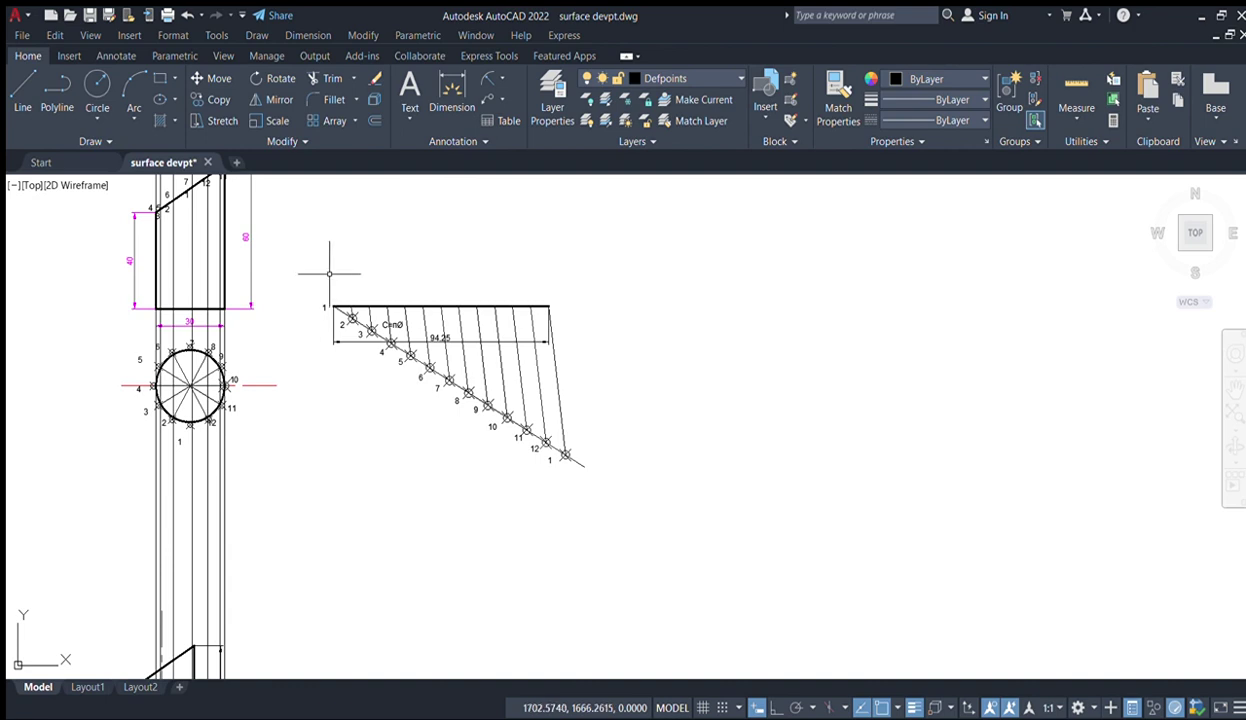
{"action": "middle_click_drag", "start_coordinate": [329, 272], "coordinate": [345, 392]}
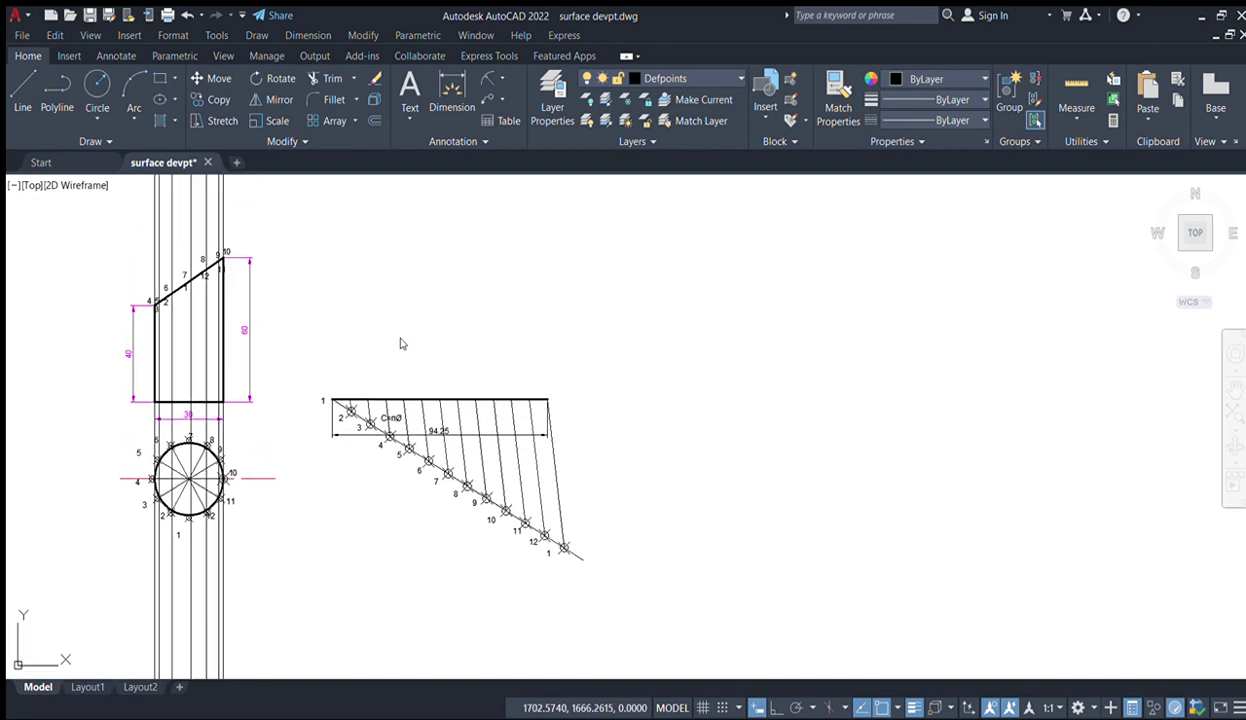
{"action": "scroll", "coordinate": [478, 370], "scroll_direction": "up", "scroll_amount": 3}
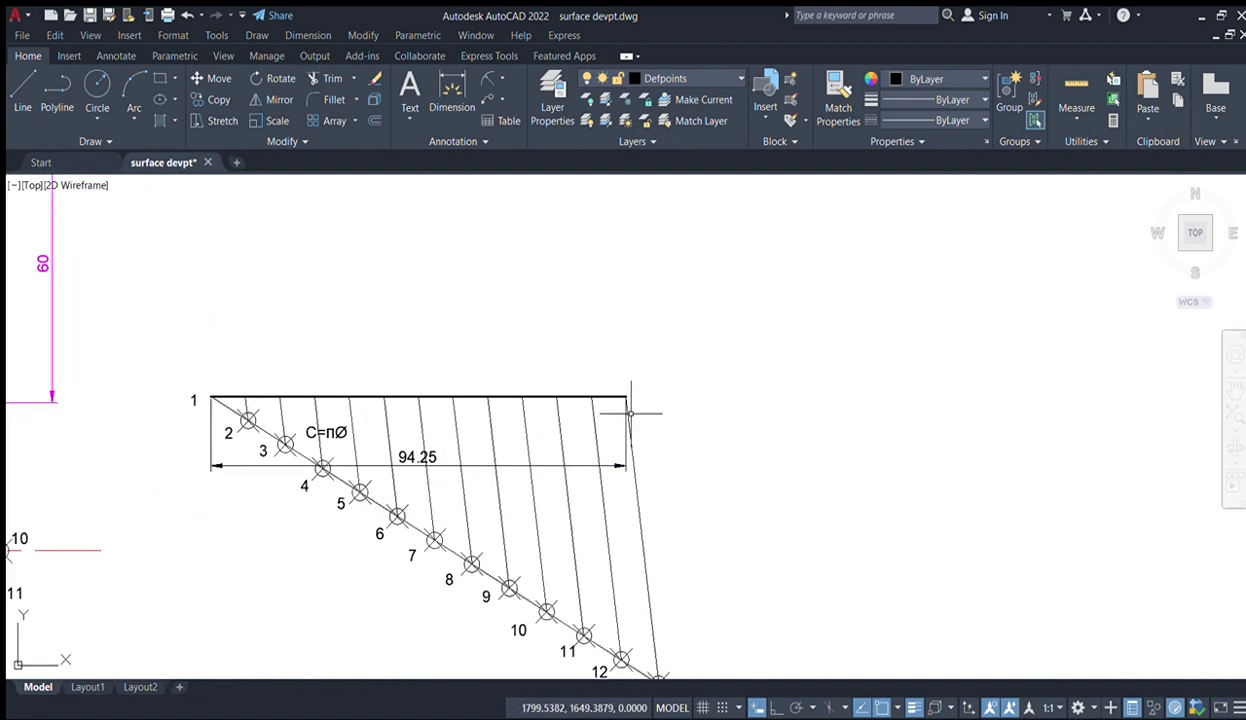
{"action": "mouse_move", "coordinate": [434, 340]}
{"action": "middle_mouse_down"}
{"action": "mouse_move", "coordinate": [520, 445]}
{"action": "mouse_move", "coordinate": [626, 435]}
{"action": "mouse_move", "coordinate": [608, 455]}
{"action": "middle_mouse_up"}
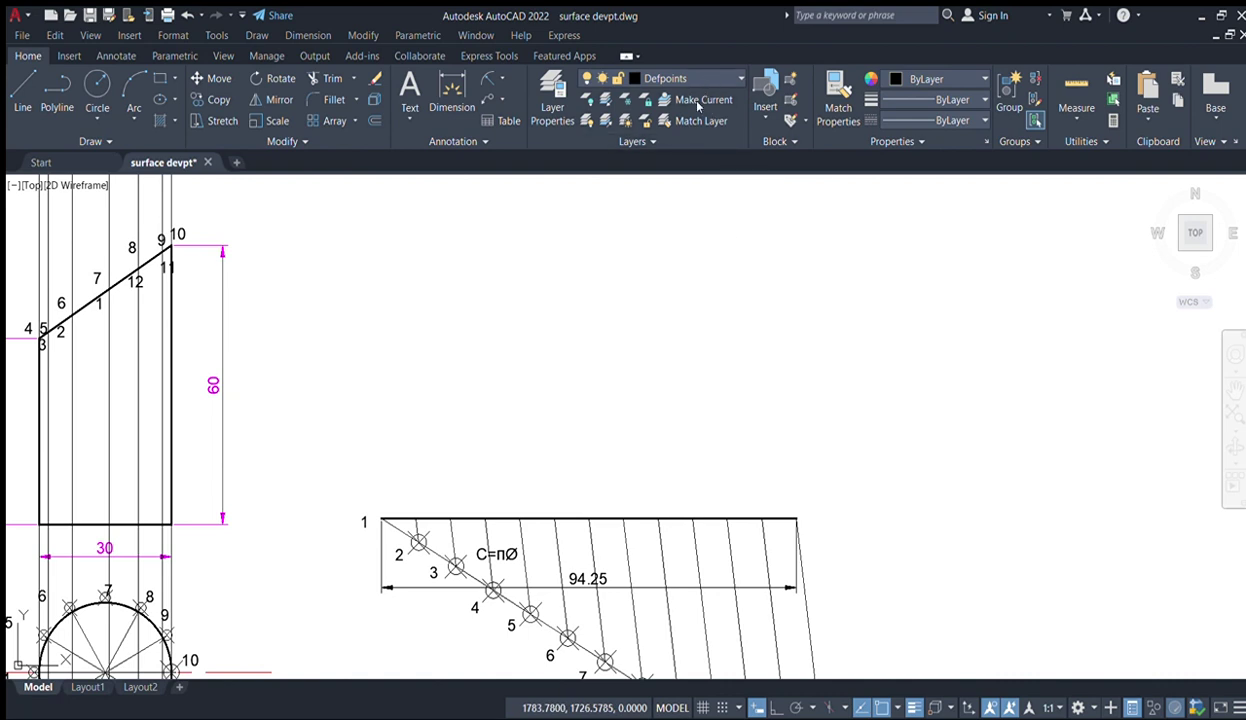
{"action": "left_click", "coordinate": [381, 519]}
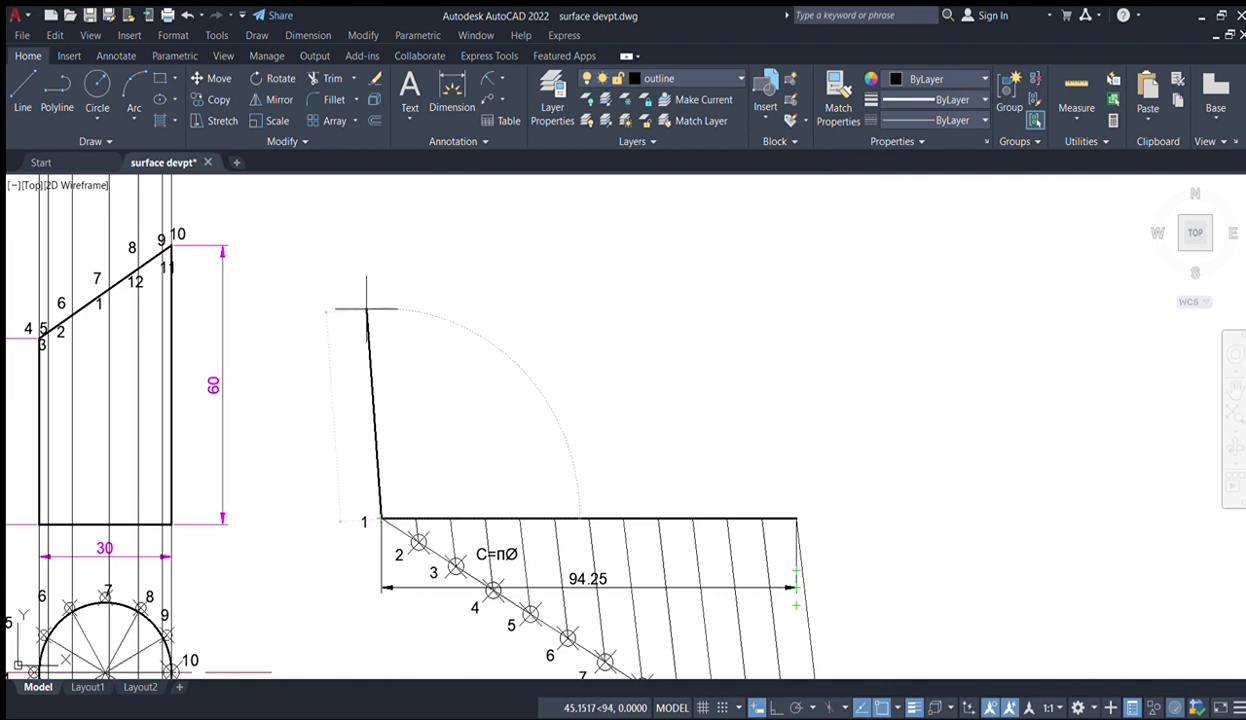
{"action": "key", "text": "F8"}
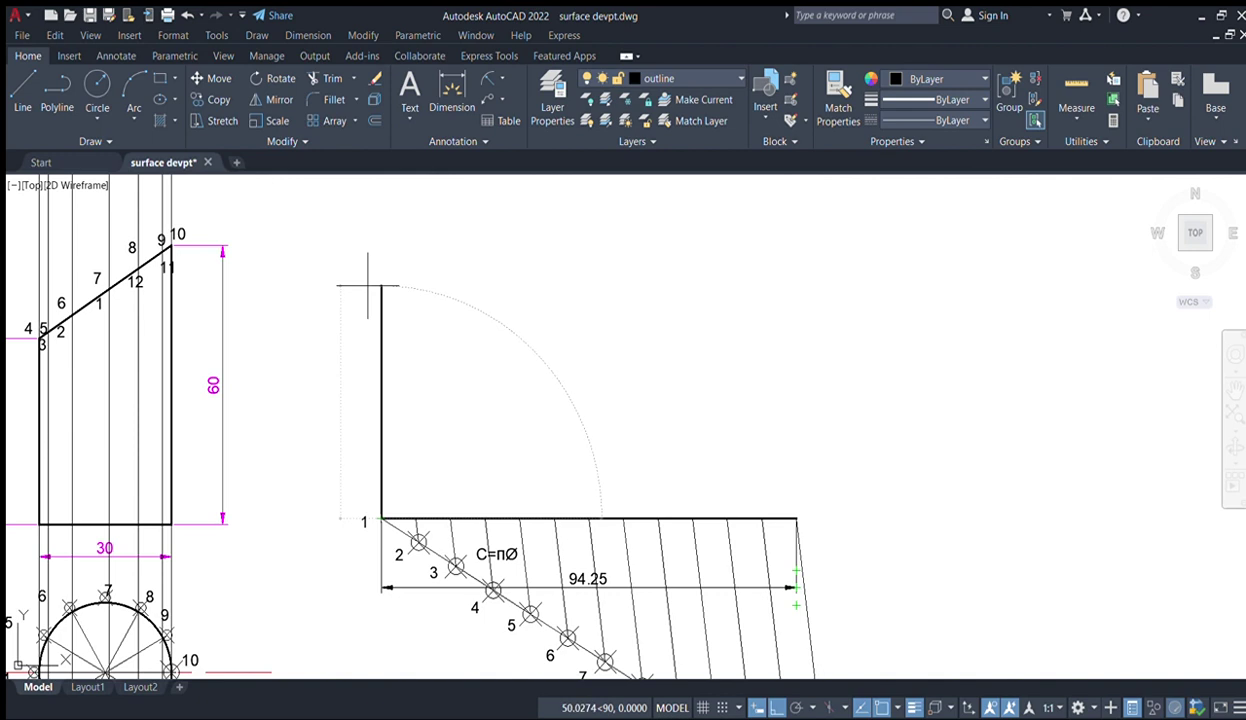
{"action": "type", "text": "60"}
{"action": "key", "text": "Return"}
{"action": "key", "text": "Escape"}
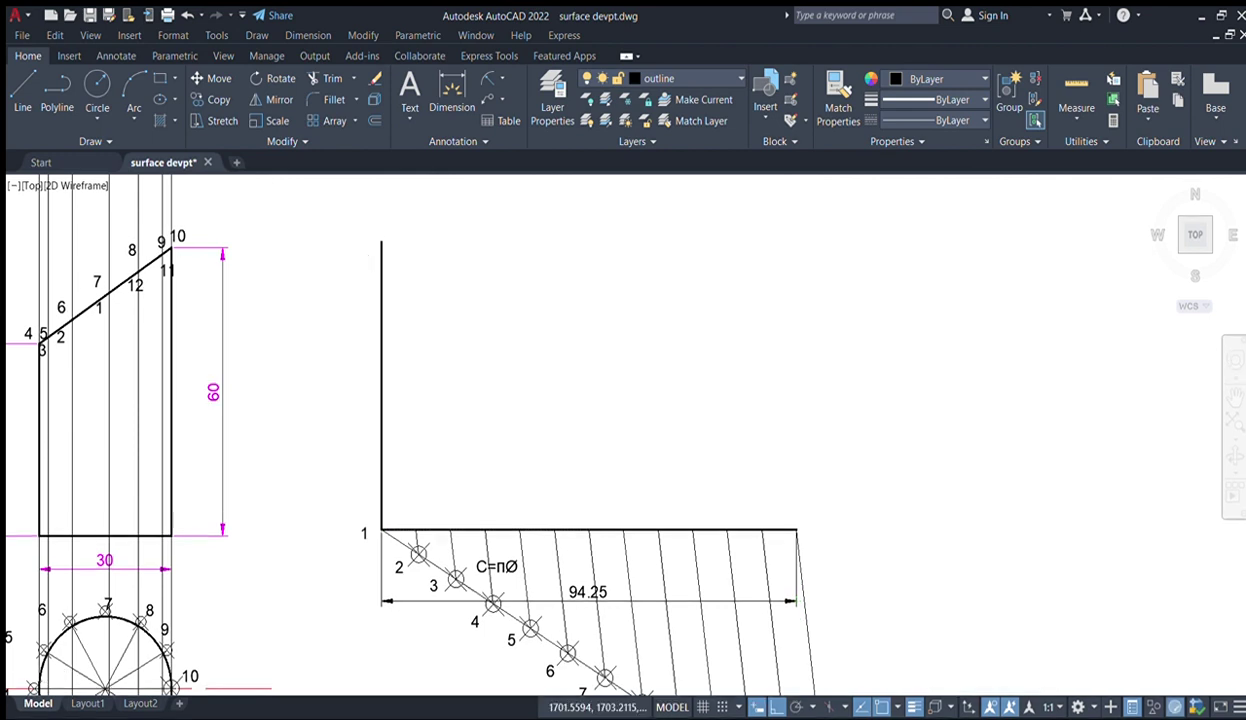
- Copy the vertical line at start point 1 to the next six division points along the circumference line
{"action": "left_click", "coordinate": [214, 100]}
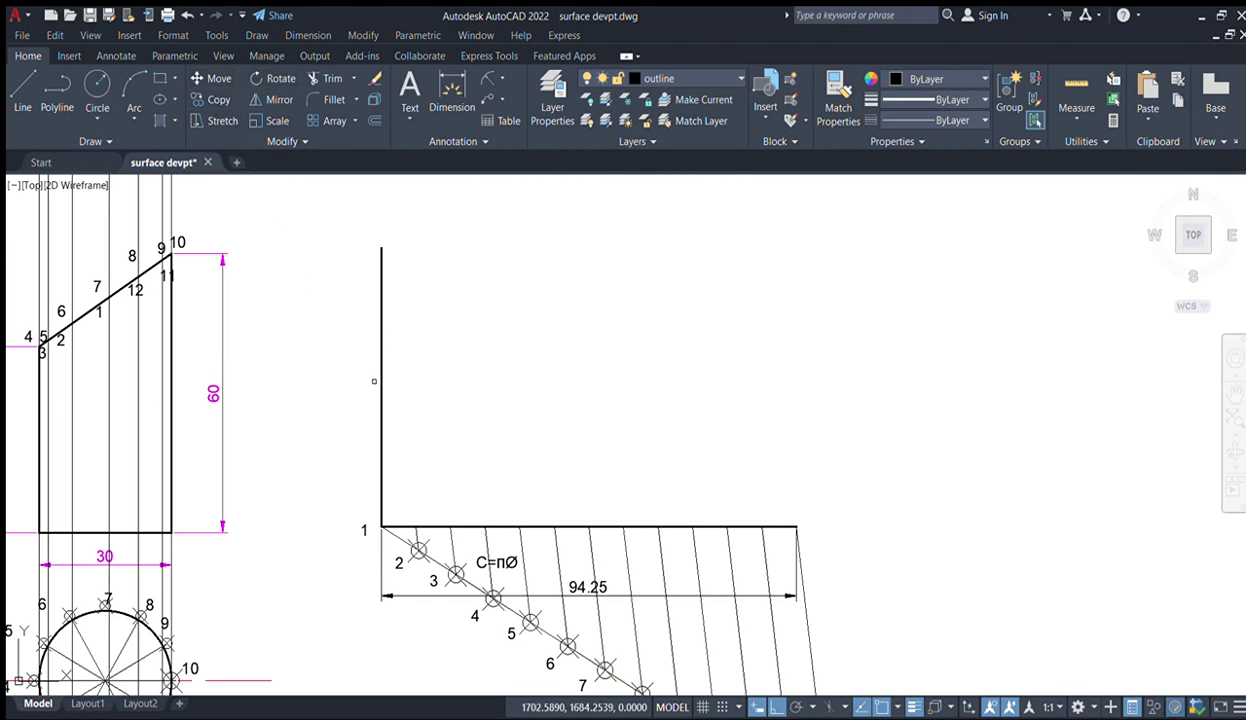
{"action": "left_click", "coordinate": [379, 381]}
{"action": "key", "text": "Return"}
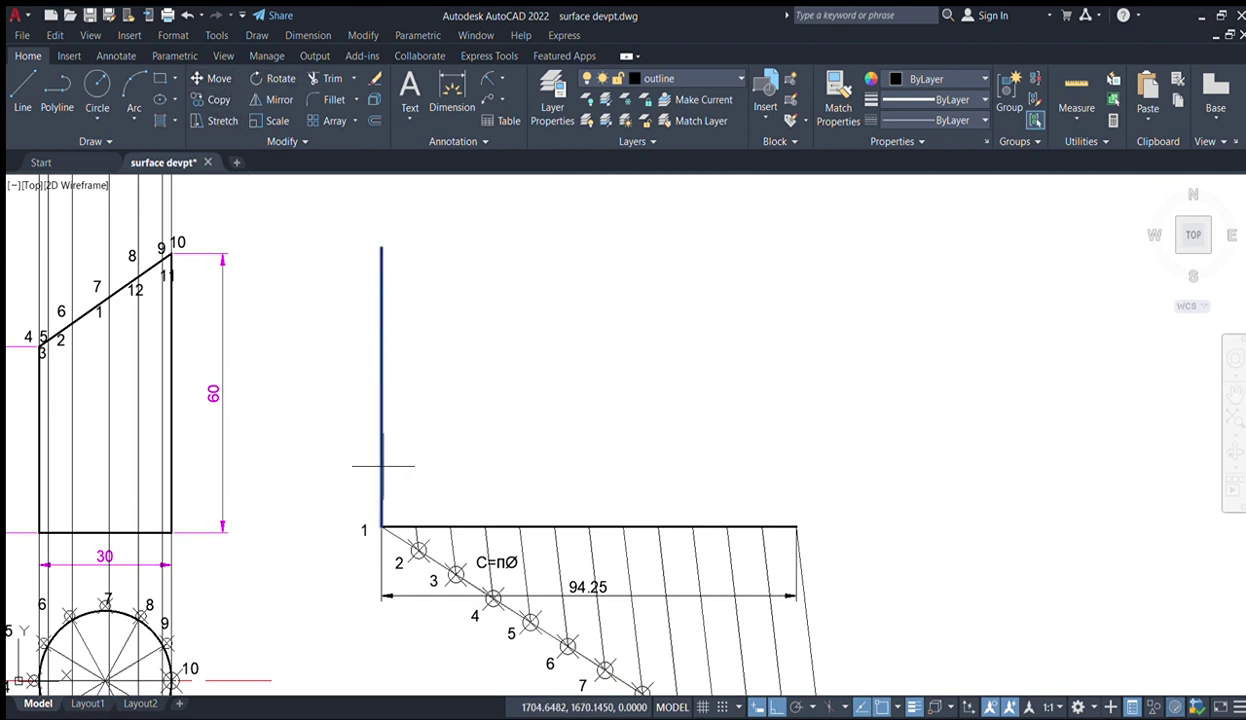
{"action": "left_click", "coordinate": [381, 527]}
{"action": "left_click", "coordinate": [416, 527]}
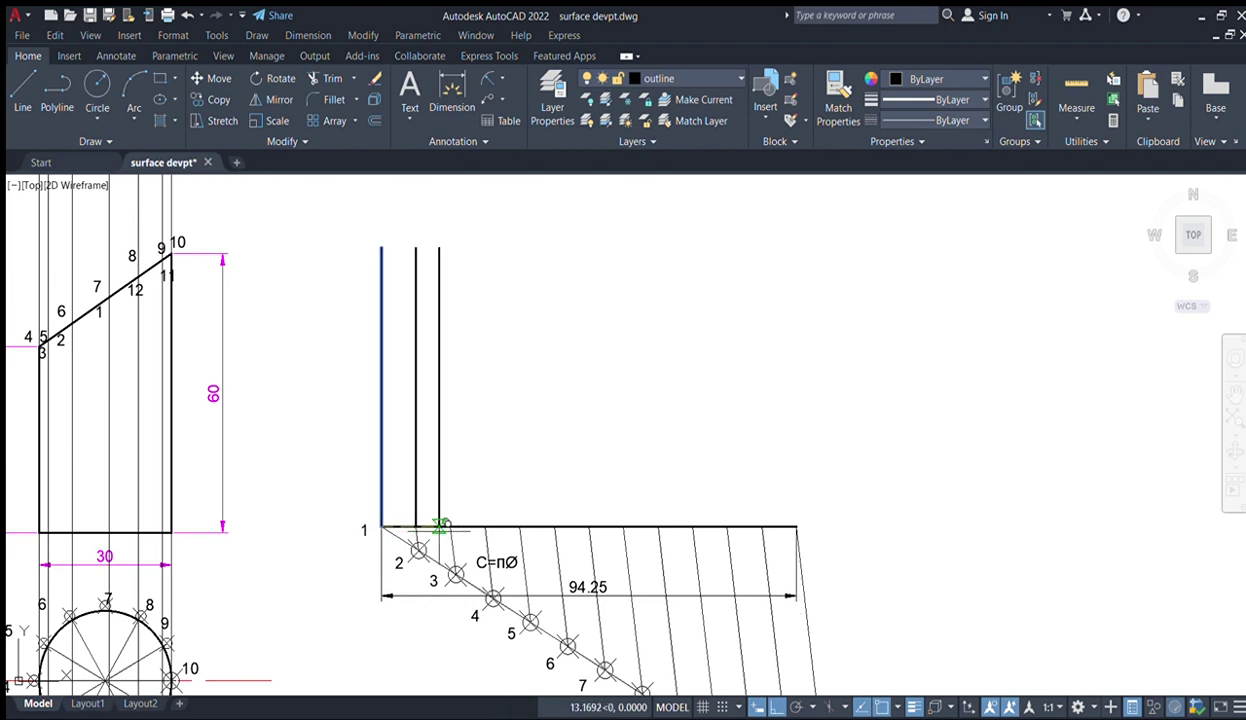
{"action": "left_click", "coordinate": [450, 527]}
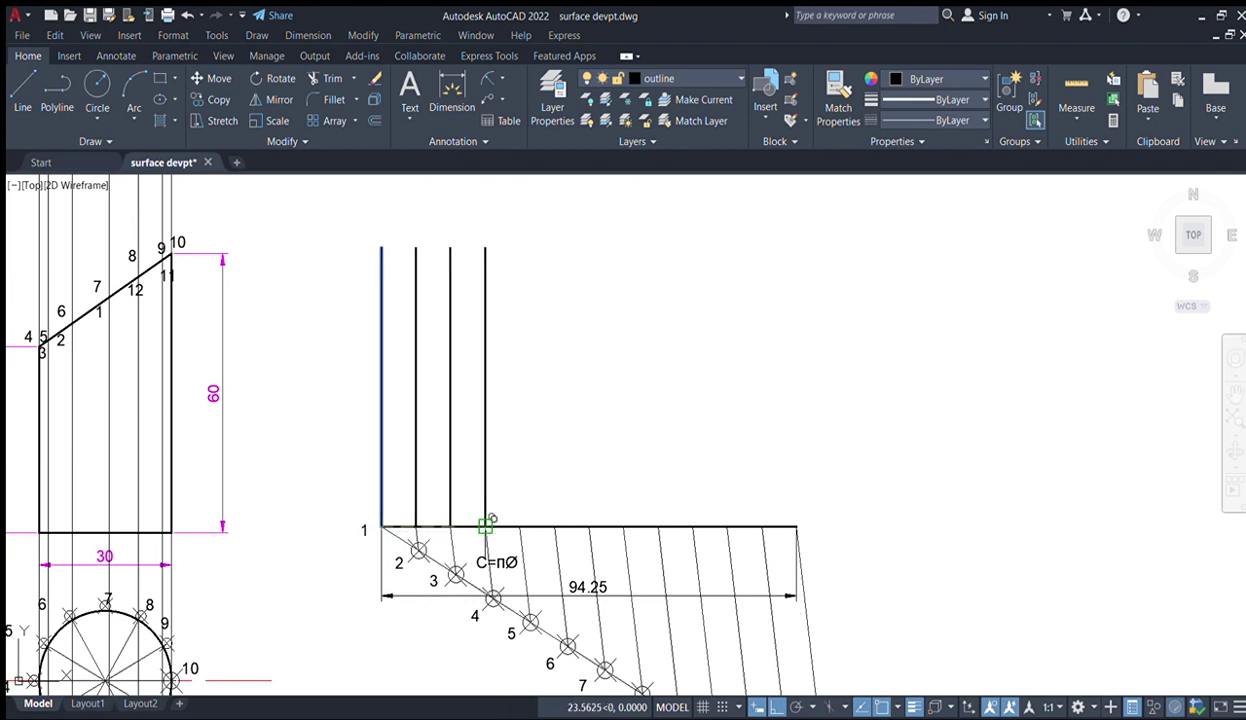
{"action": "left_click", "coordinate": [485, 527]}
{"action": "left_click", "coordinate": [519, 527]}
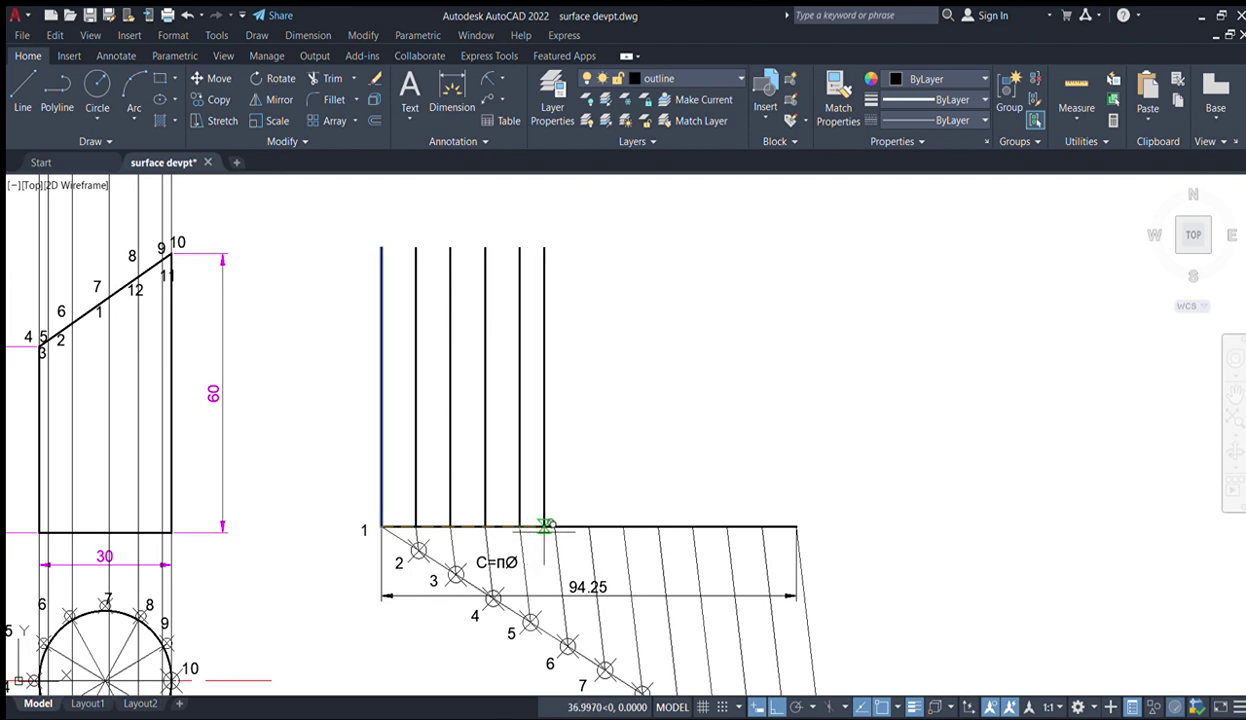
{"action": "left_click", "coordinate": [554, 527]}
{"action": "left_click", "coordinate": [589, 527]}
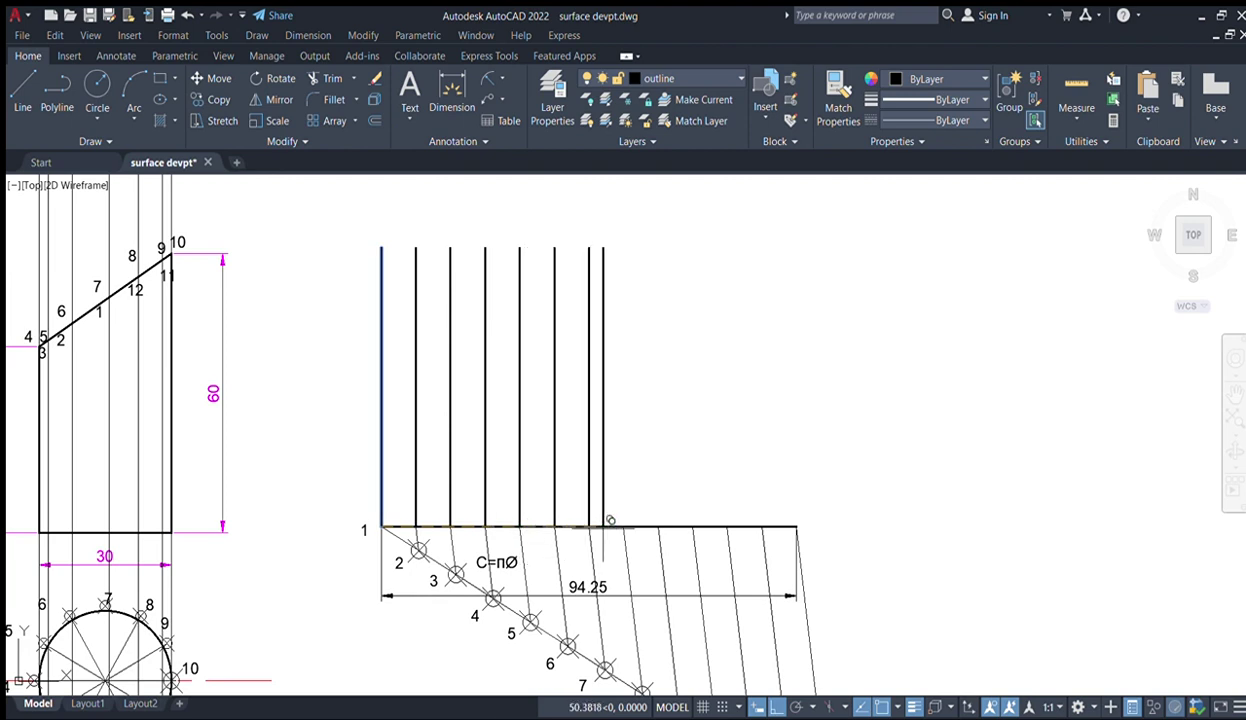
- Place copies of the vertical line at the remaining six division points, ending at the far end of the circumference line
{"action": "left_click", "coordinate": [623, 527]}
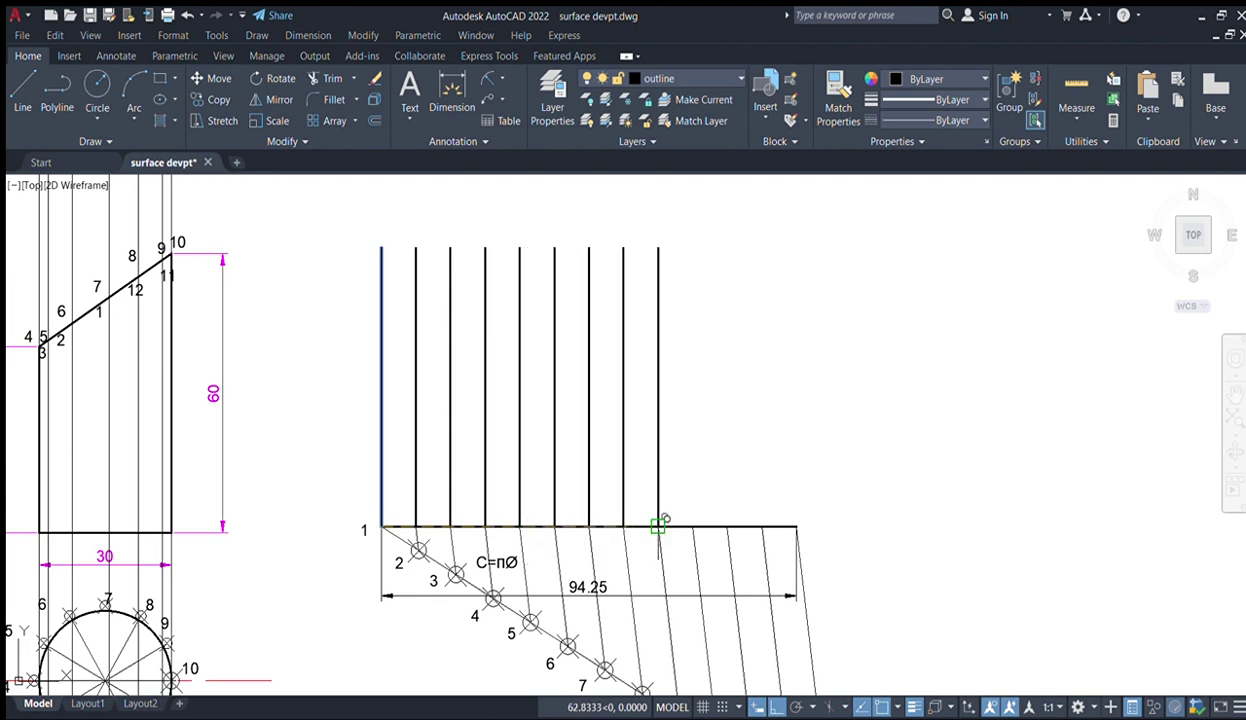
{"action": "left_click", "coordinate": [658, 527]}
{"action": "left_click", "coordinate": [693, 527]}
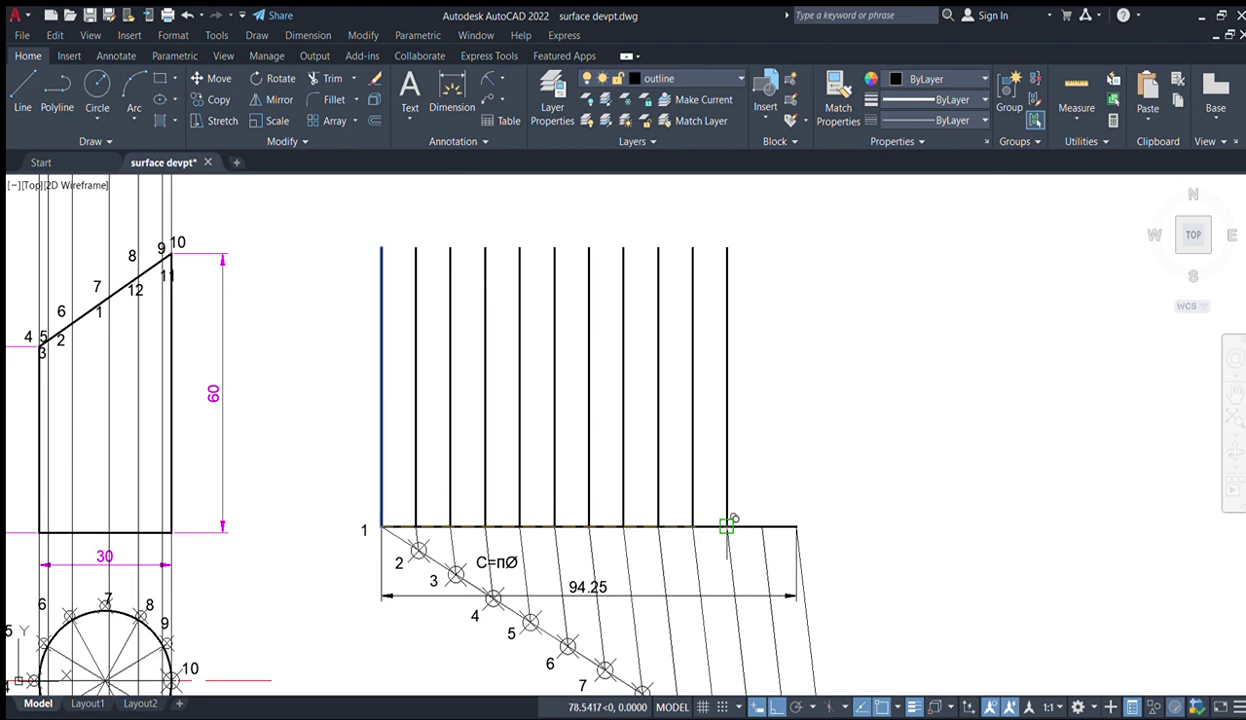
{"action": "left_click", "coordinate": [727, 527]}
{"action": "left_click", "coordinate": [762, 527]}
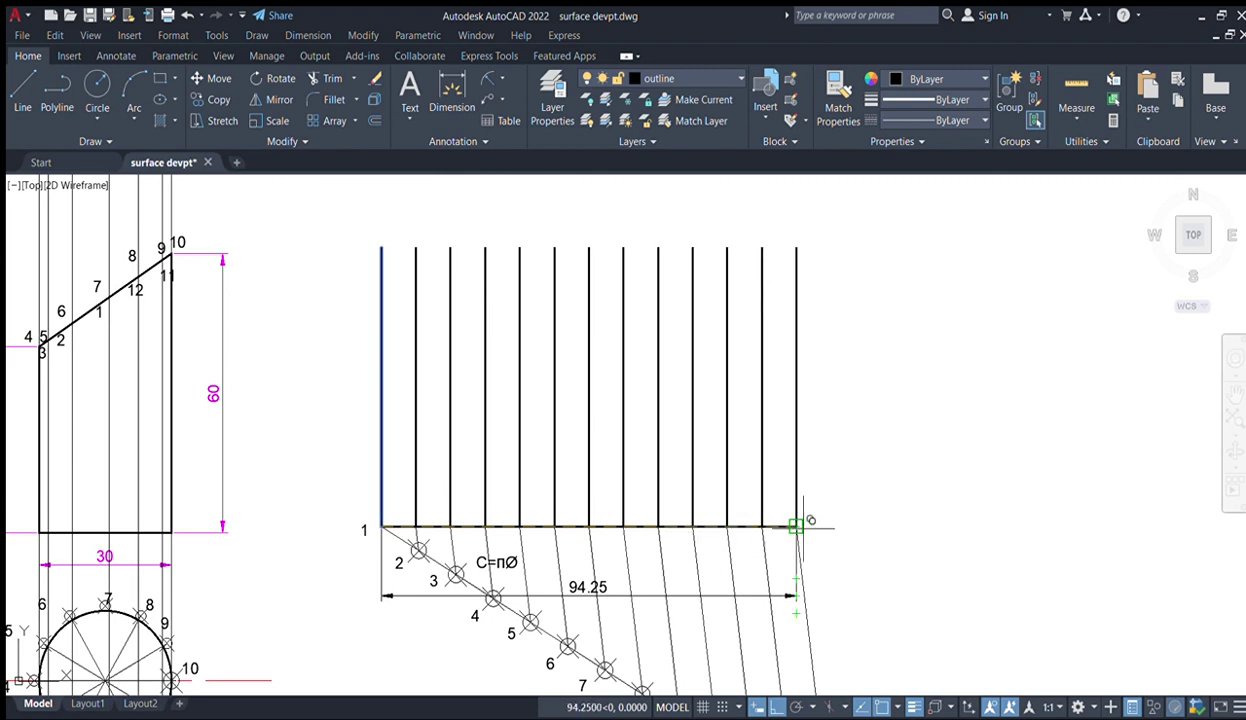
{"action": "left_click", "coordinate": [797, 527]}
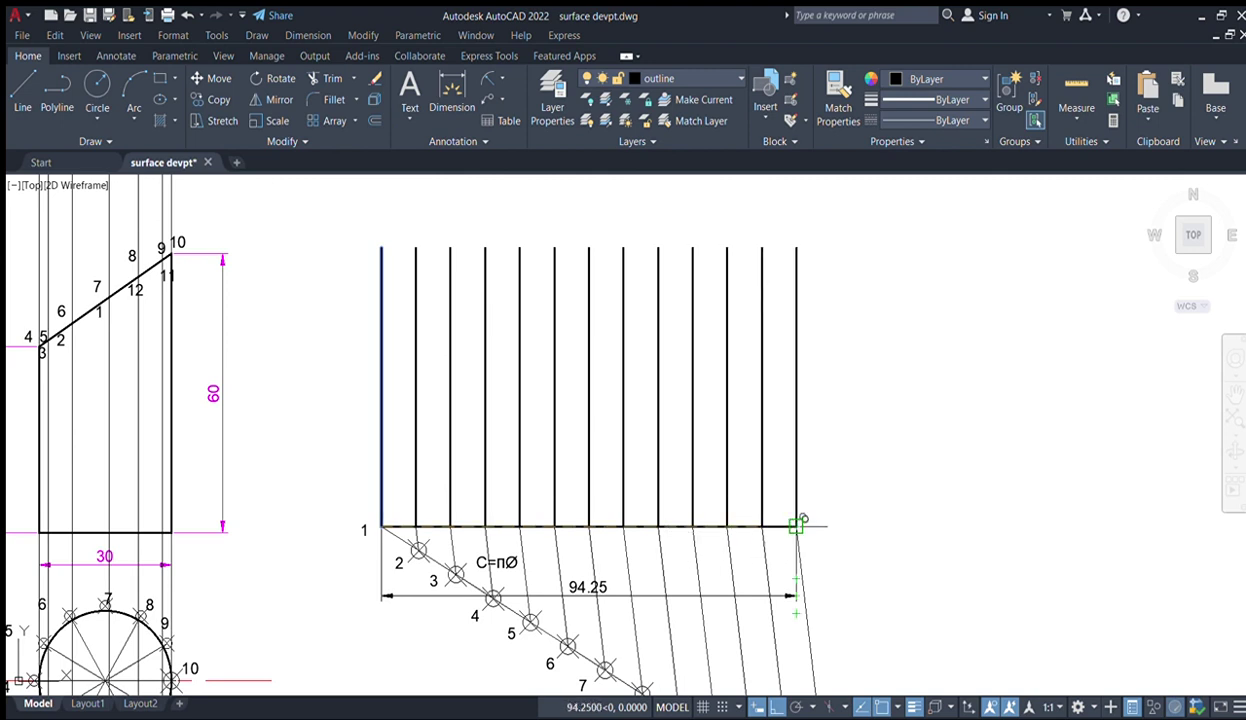
{"action": "key", "text": "Escape"}
- Move all 13 vertical lines above the circumference line to the Defpoints layer
{"action": "scroll", "coordinate": [787, 524], "scroll_direction": "down", "scroll_amount": 3}
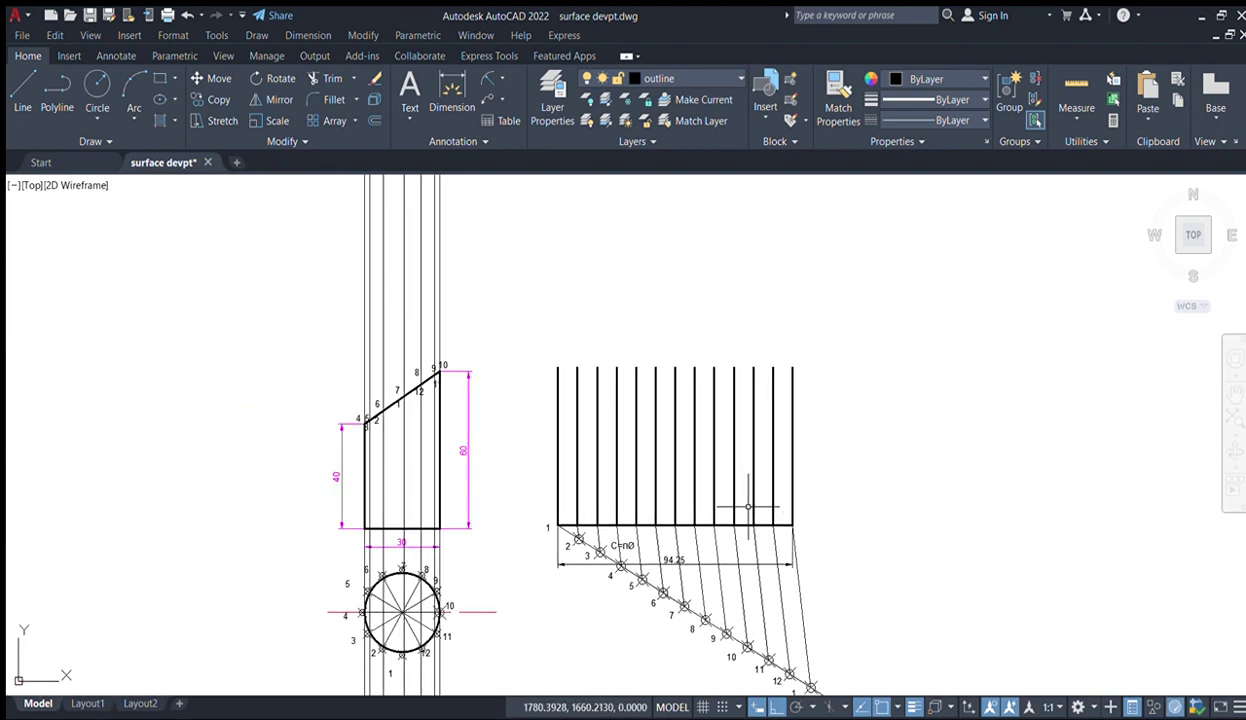
{"action": "left_click", "coordinate": [831, 449]}
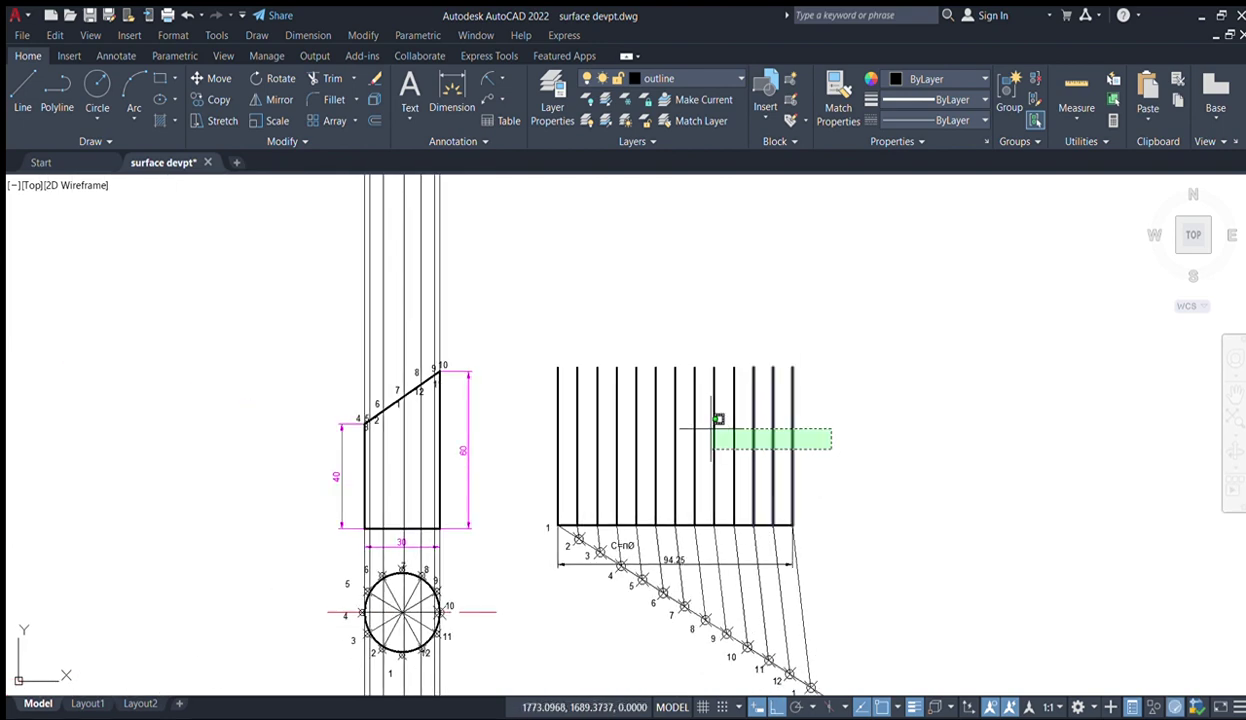
{"action": "left_click", "coordinate": [518, 417]}
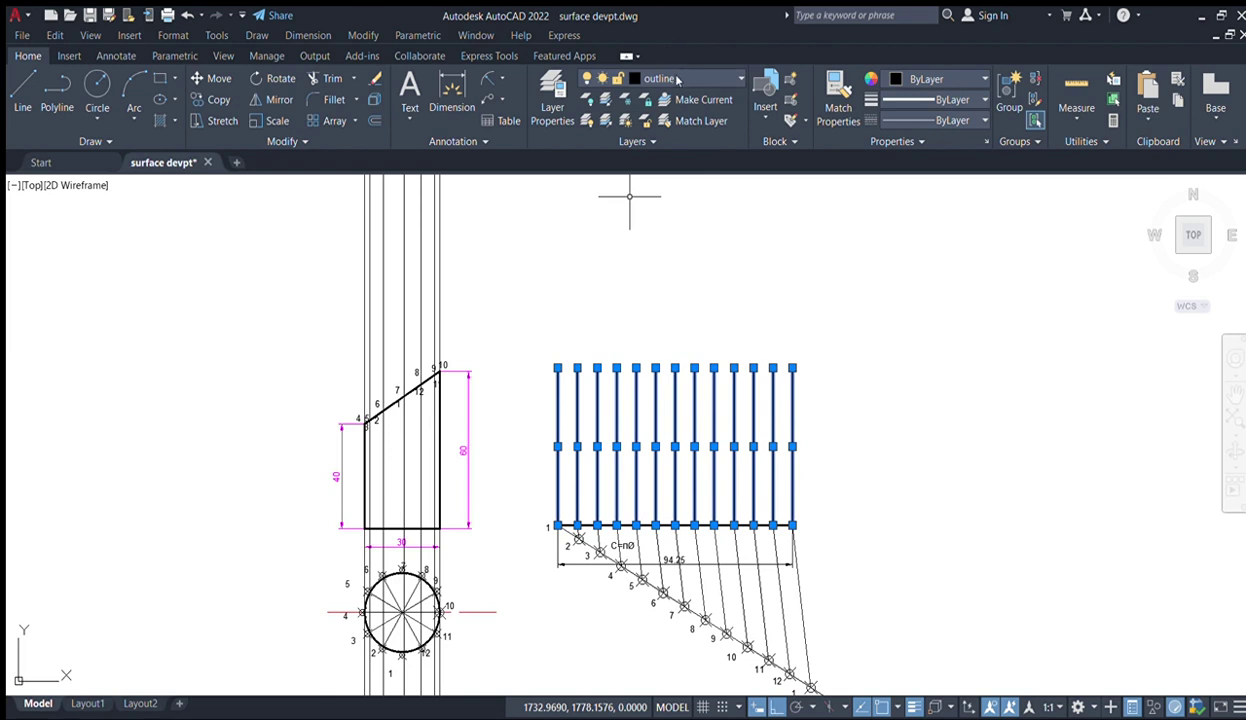
{"action": "key", "text": "Escape"}
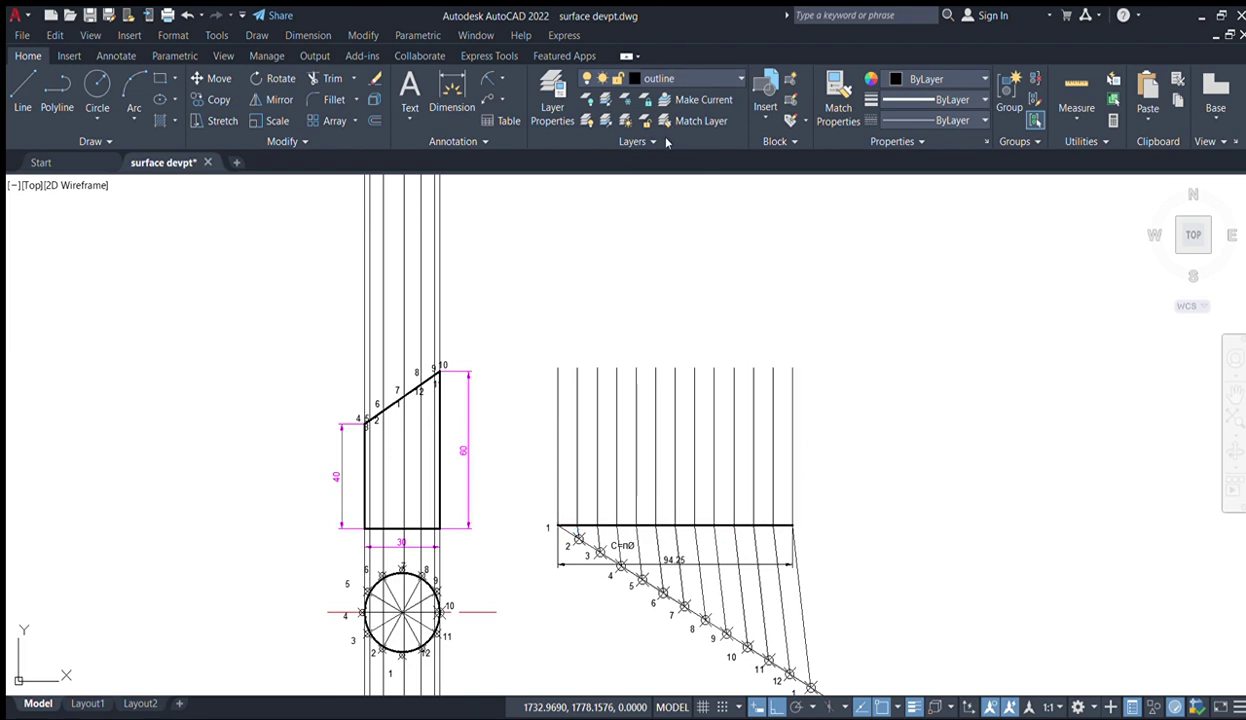
{"action": "left_click", "coordinate": [666, 143]}
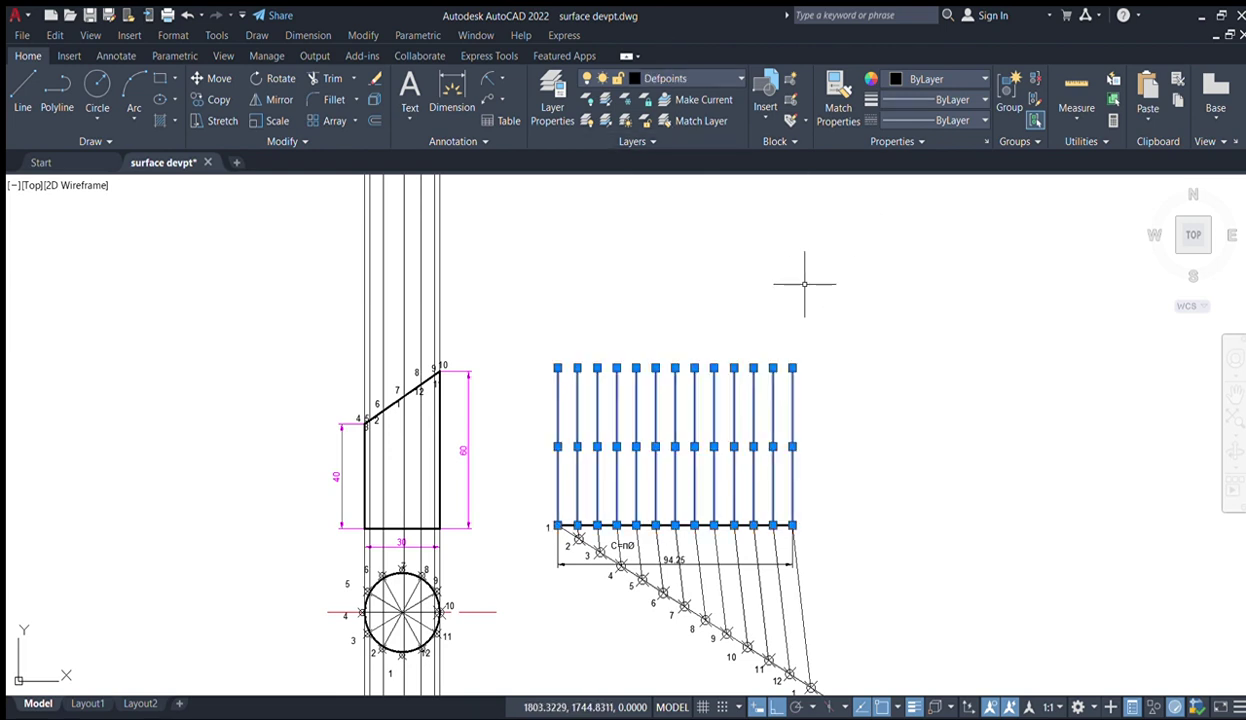
{"action": "key", "text": "Escape"}
- Make Defpoints the current layer for drawing horizontal construction lines
{"action": "scroll", "coordinate": [400, 440], "scroll_direction": "up", "scroll_amount": 2}
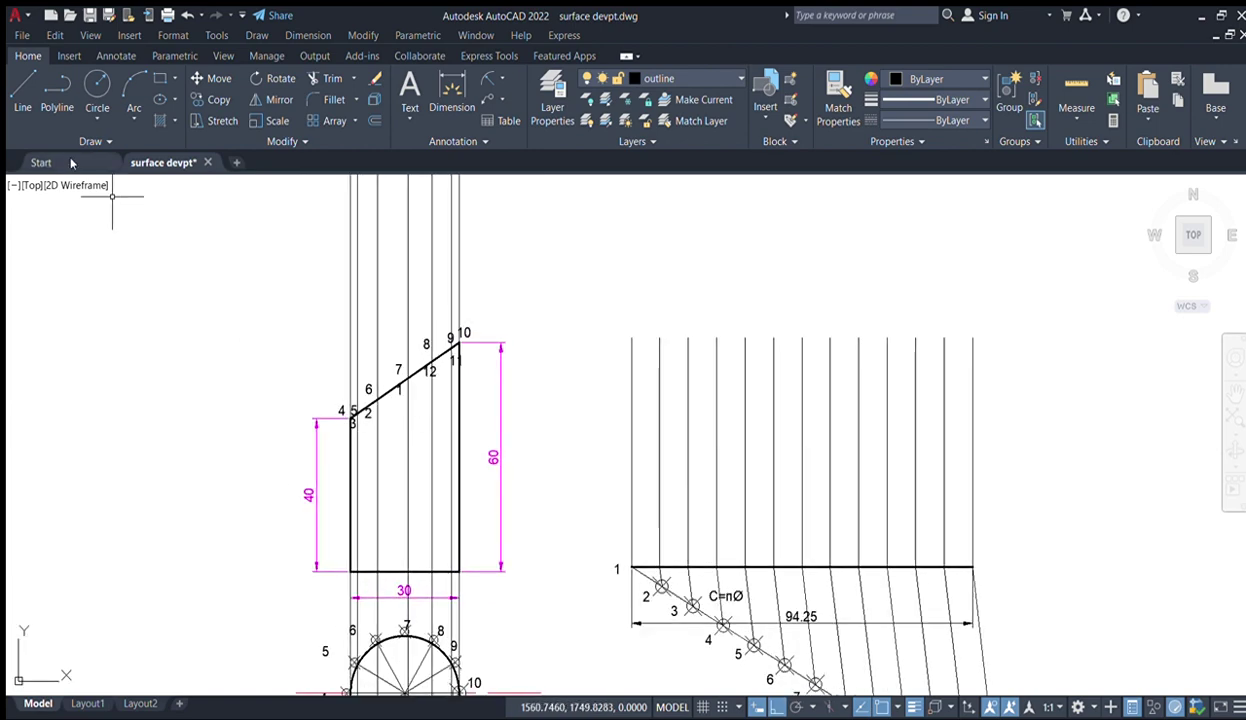
{"action": "scroll", "coordinate": [375, 446], "scroll_direction": "up", "scroll_amount": 2}
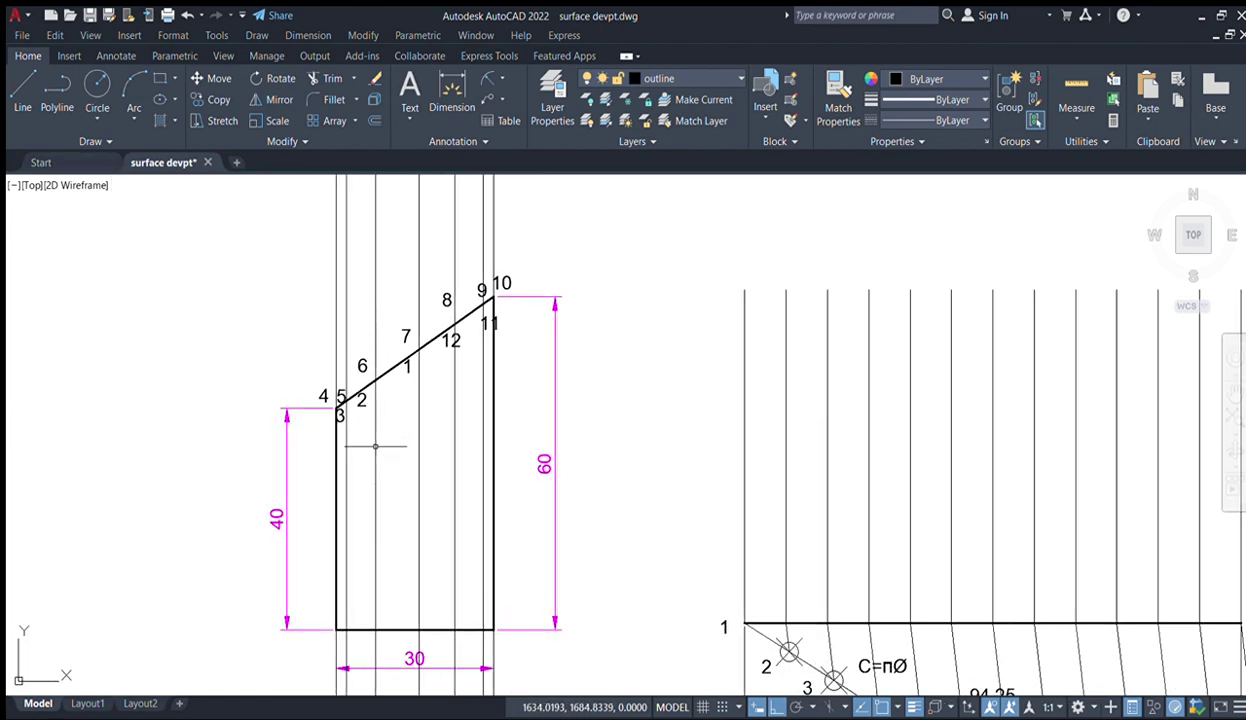
{"action": "scroll", "coordinate": [398, 445], "scroll_direction": "down", "scroll_amount": 2}
{"action": "middle_click_drag", "start_coordinate": [612, 423], "coordinate": [461, 378]}
{"action": "left_click", "coordinate": [98, 142]}
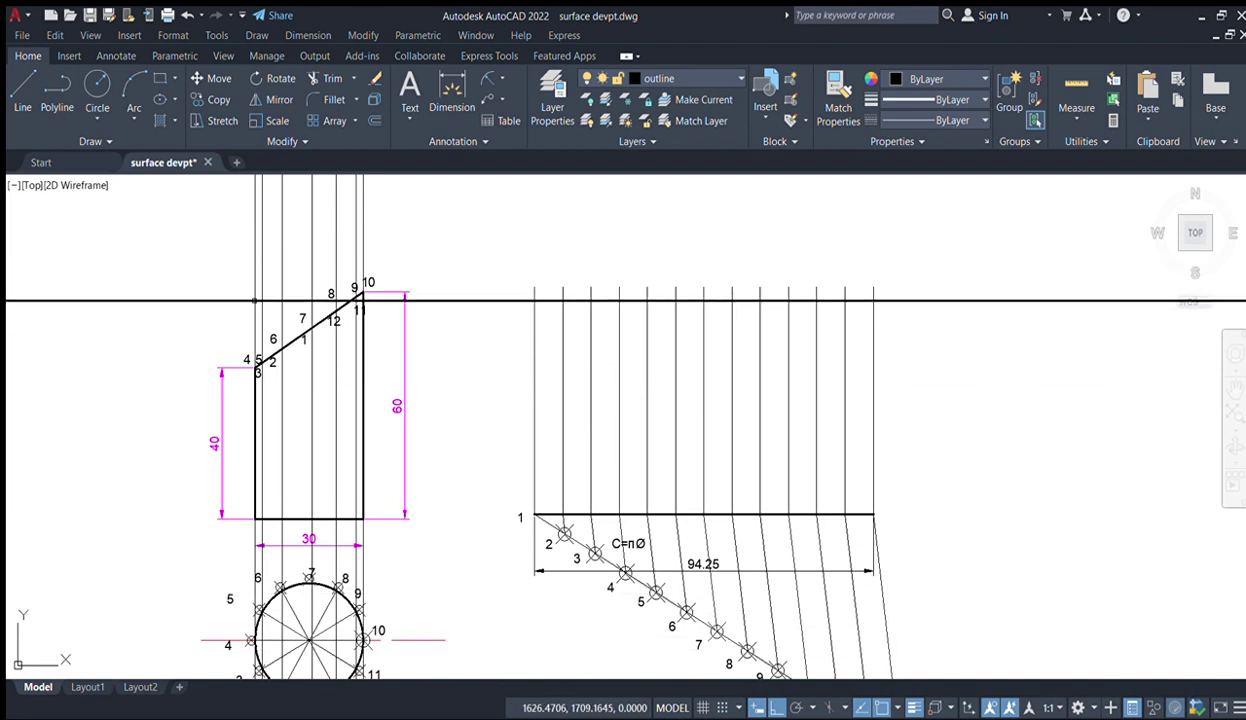
{"action": "left_click", "coordinate": [664, 141]}
{"action": "key", "text": "Escape"}
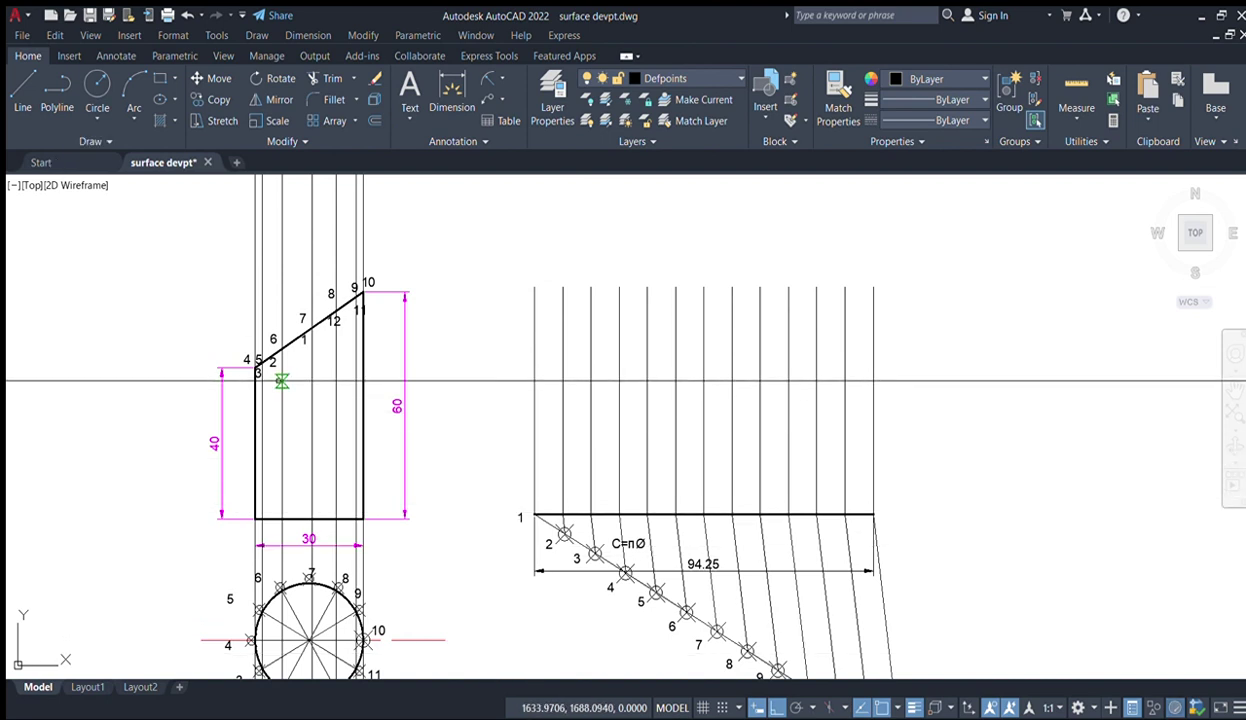
- Draw horizontal construction lines on the Defpoints layer through every numbered division point on the front view's inclined line, across the development
{"action": "scroll", "coordinate": [276, 370], "scroll_direction": "up", "scroll_amount": 1}
{"action": "scroll", "coordinate": [248, 368], "scroll_direction": "up", "scroll_amount": 3}
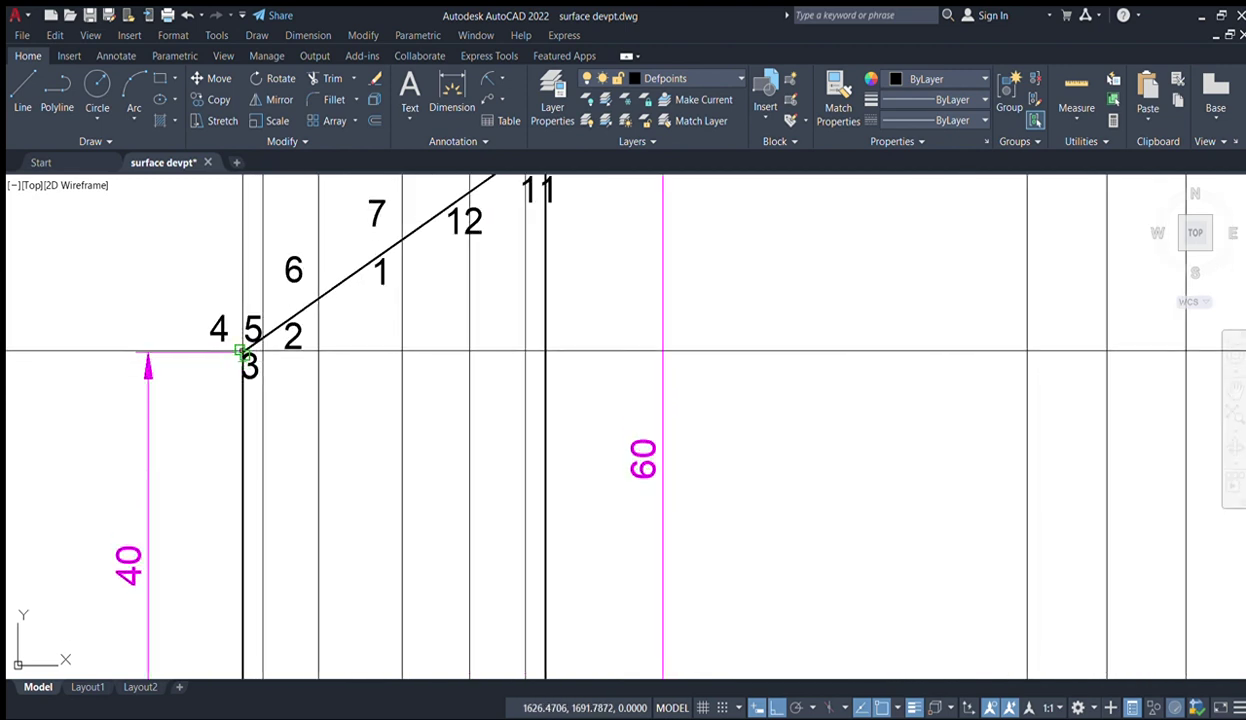
{"action": "left_click", "coordinate": [243, 352]}
{"action": "left_click", "coordinate": [263, 339]}
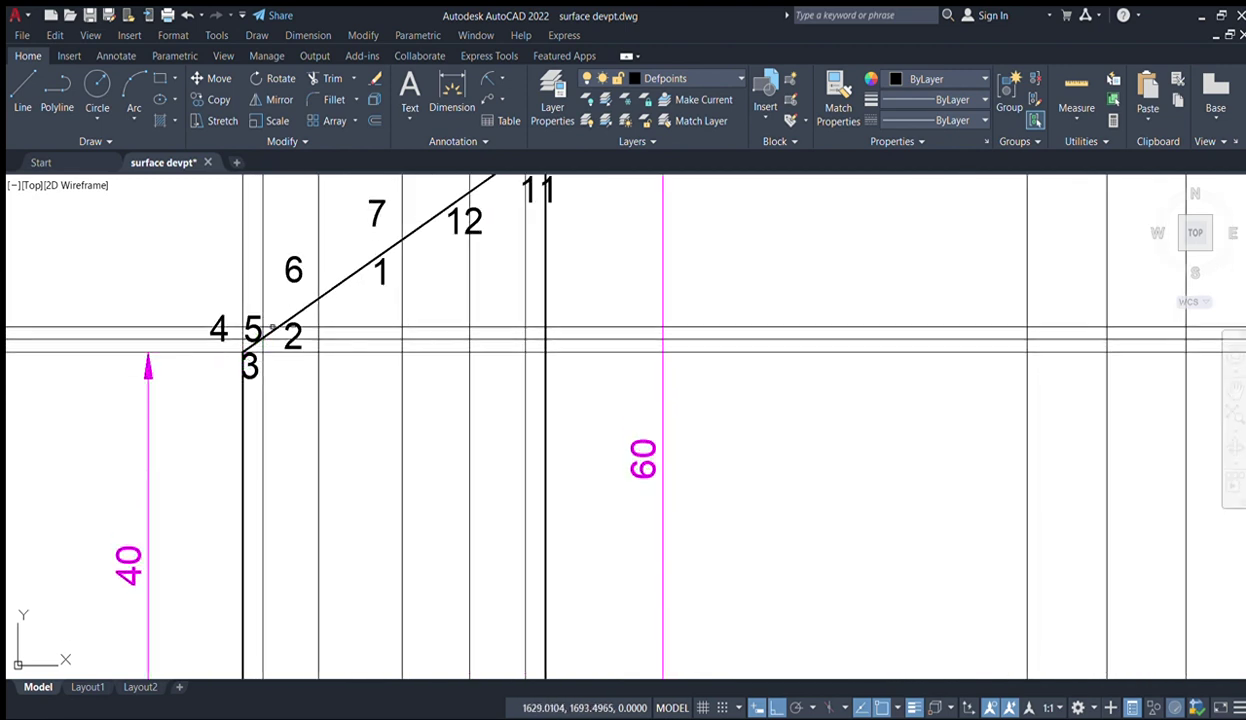
{"action": "left_click", "coordinate": [318, 298]}
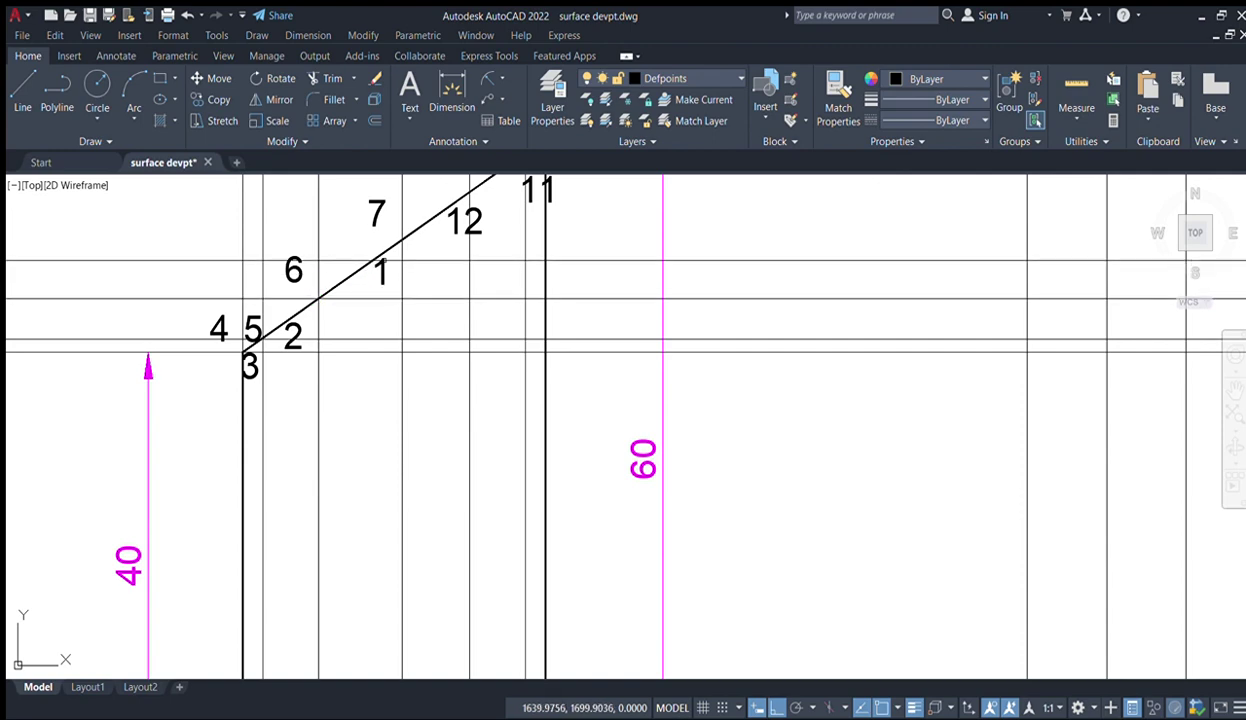
{"action": "left_click", "coordinate": [402, 240]}
{"action": "middle_click_drag", "start_coordinate": [402, 240], "coordinate": [305, 388]}
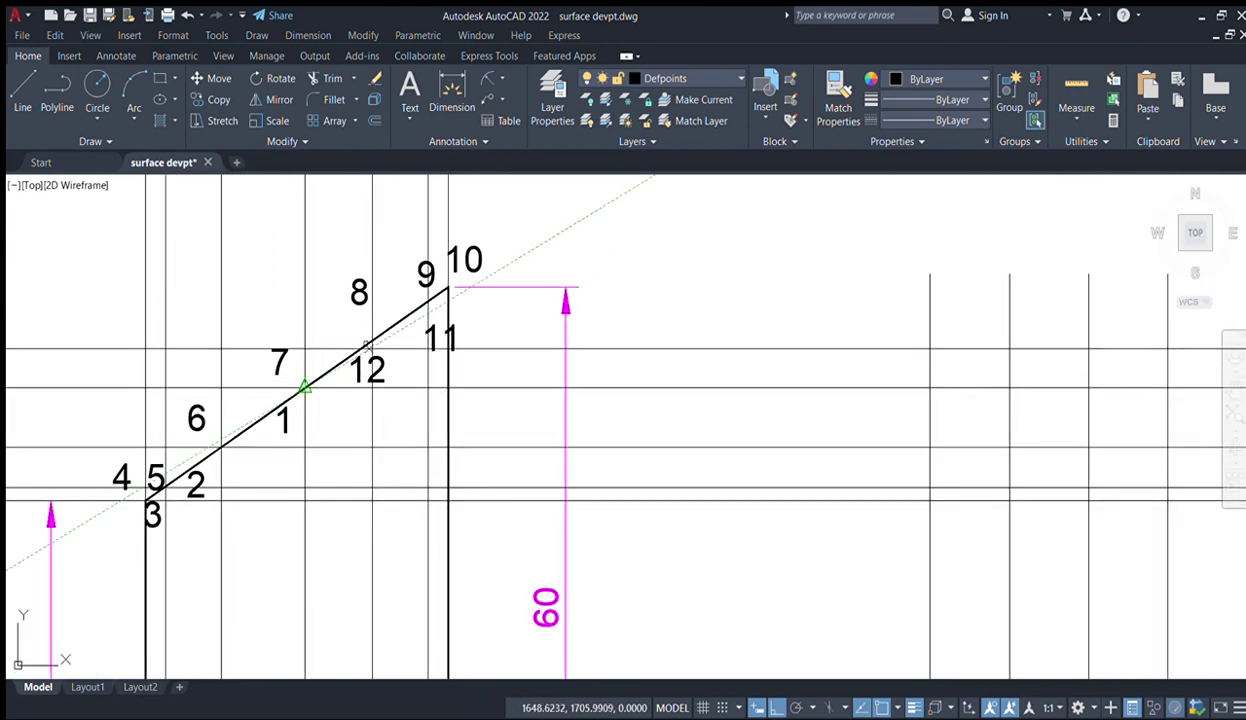
{"action": "left_click", "coordinate": [372, 341]}
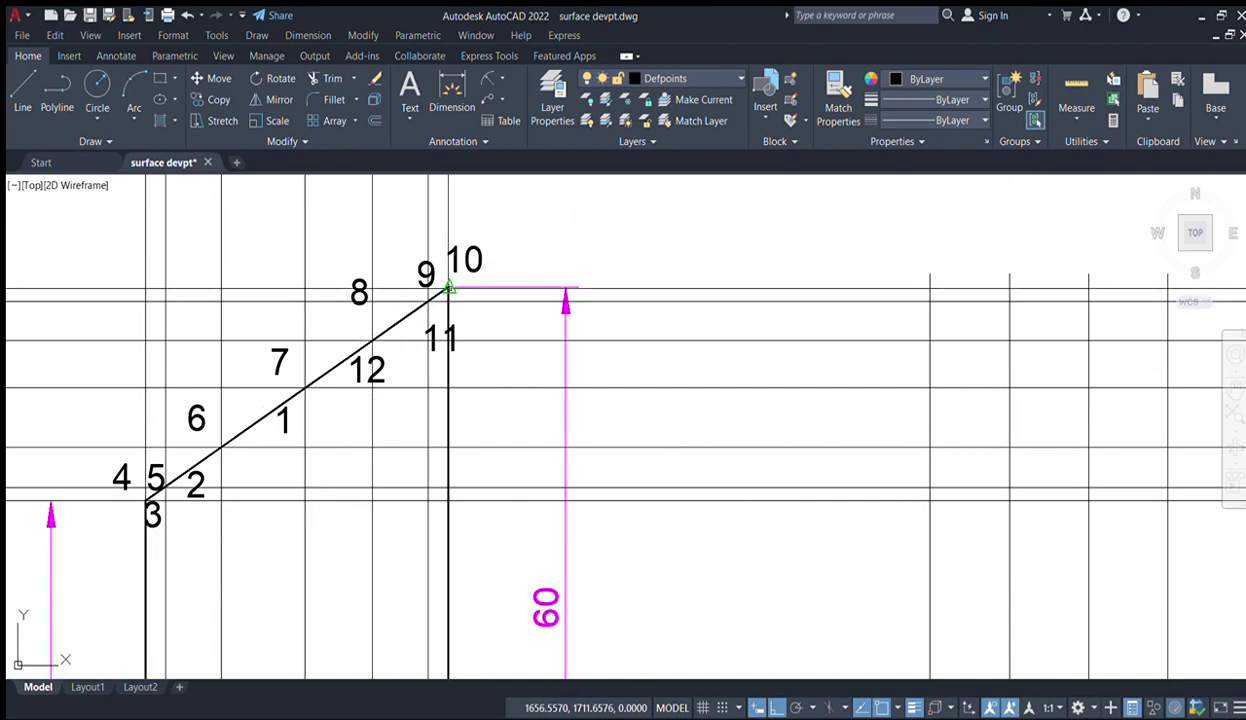
{"action": "scroll", "coordinate": [460, 330], "scroll_direction": "down", "scroll_amount": 5}
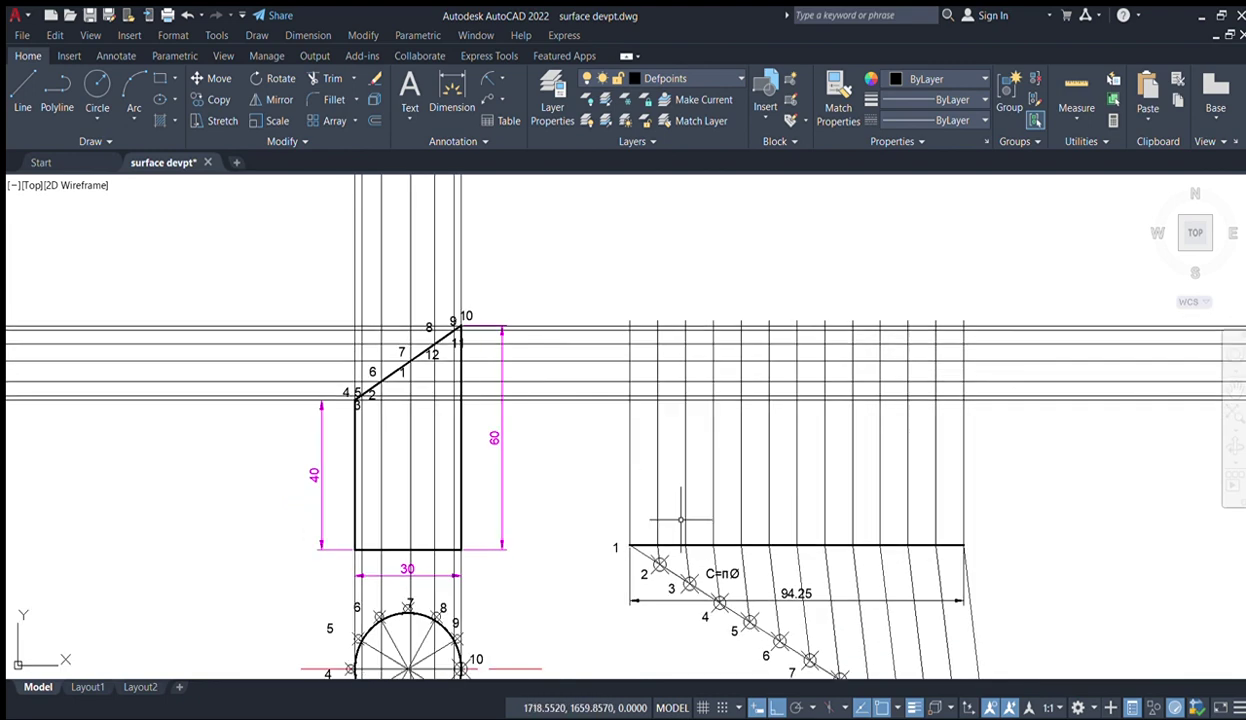
- Place small circles on the outline layer where the horizontal line through points 1 and 7 meets the first, seventh and last vertical lines
{"action": "middle_click_drag", "start_coordinate": [688, 495], "coordinate": [620, 473]}
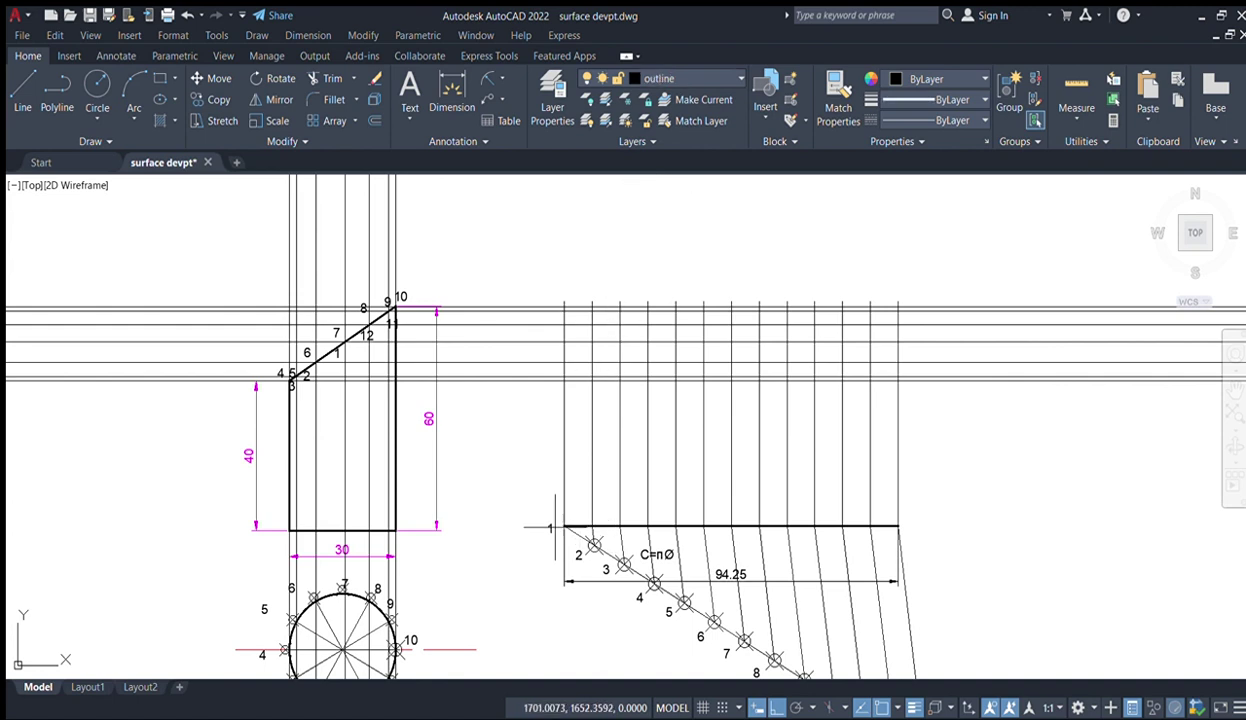
{"action": "scroll", "coordinate": [336, 348], "scroll_direction": "up", "scroll_amount": 1}
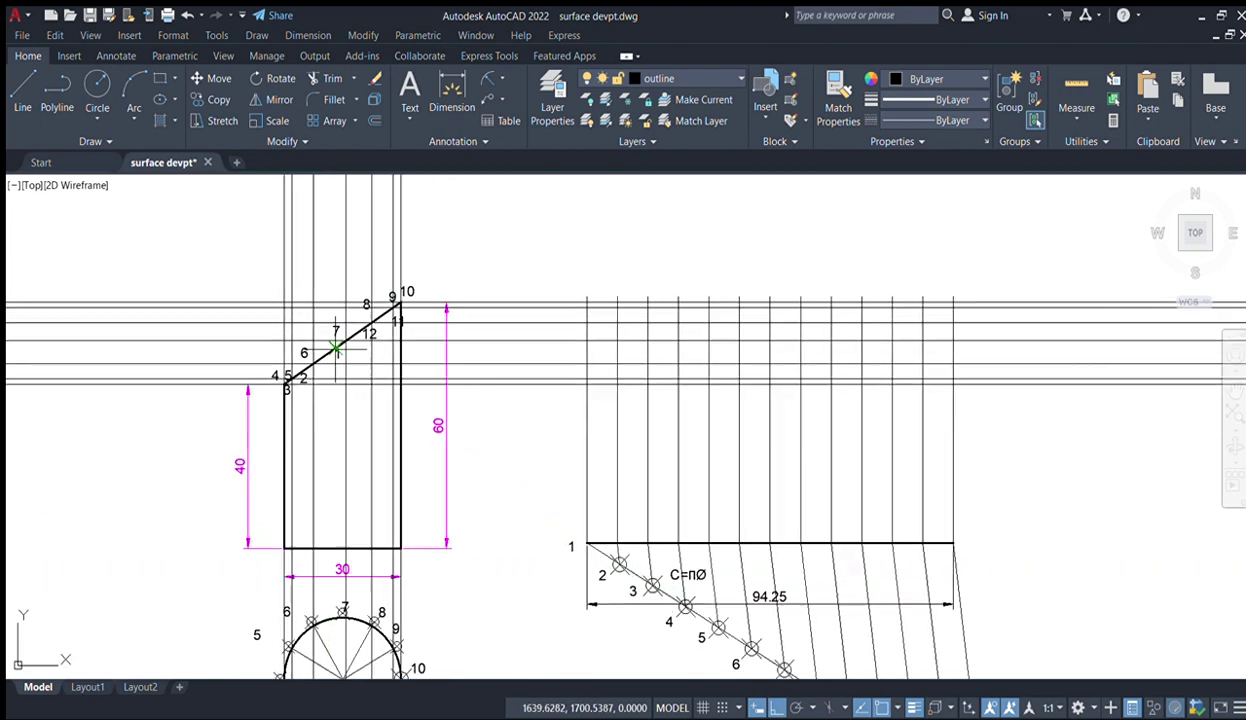
{"action": "scroll", "coordinate": [336, 348], "scroll_direction": "up", "scroll_amount": 3}
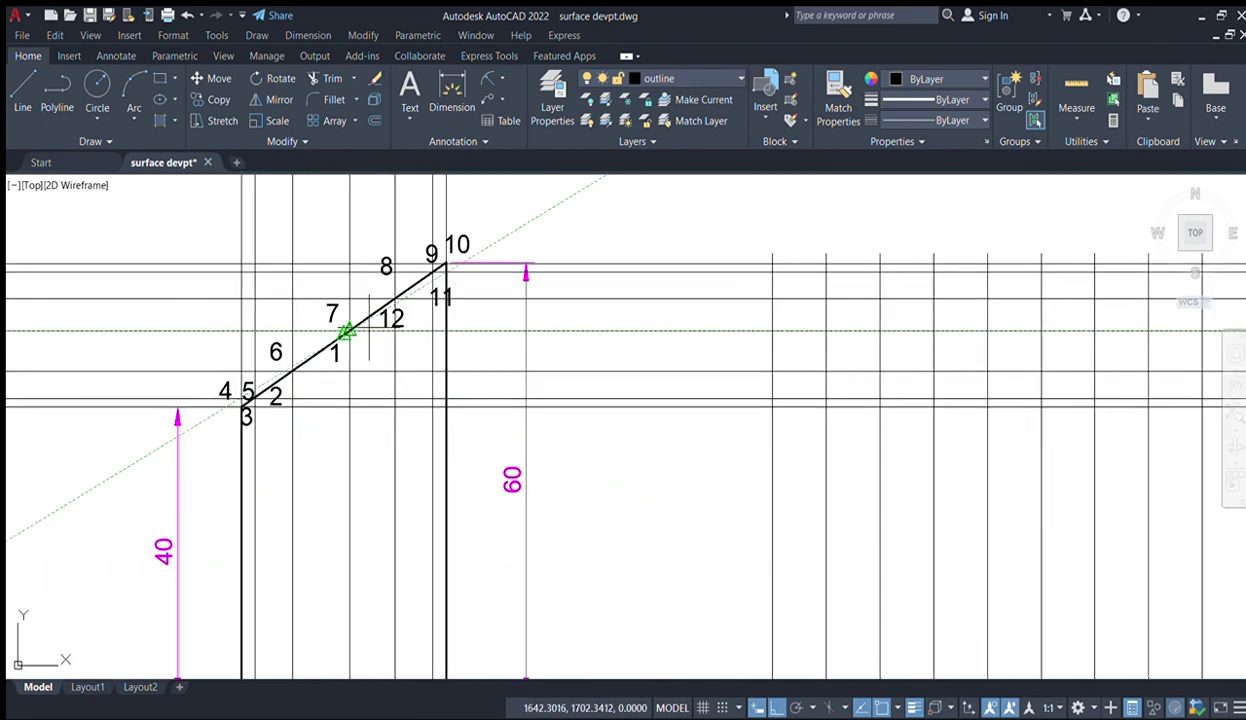
{"action": "left_click", "coordinate": [772, 330]}
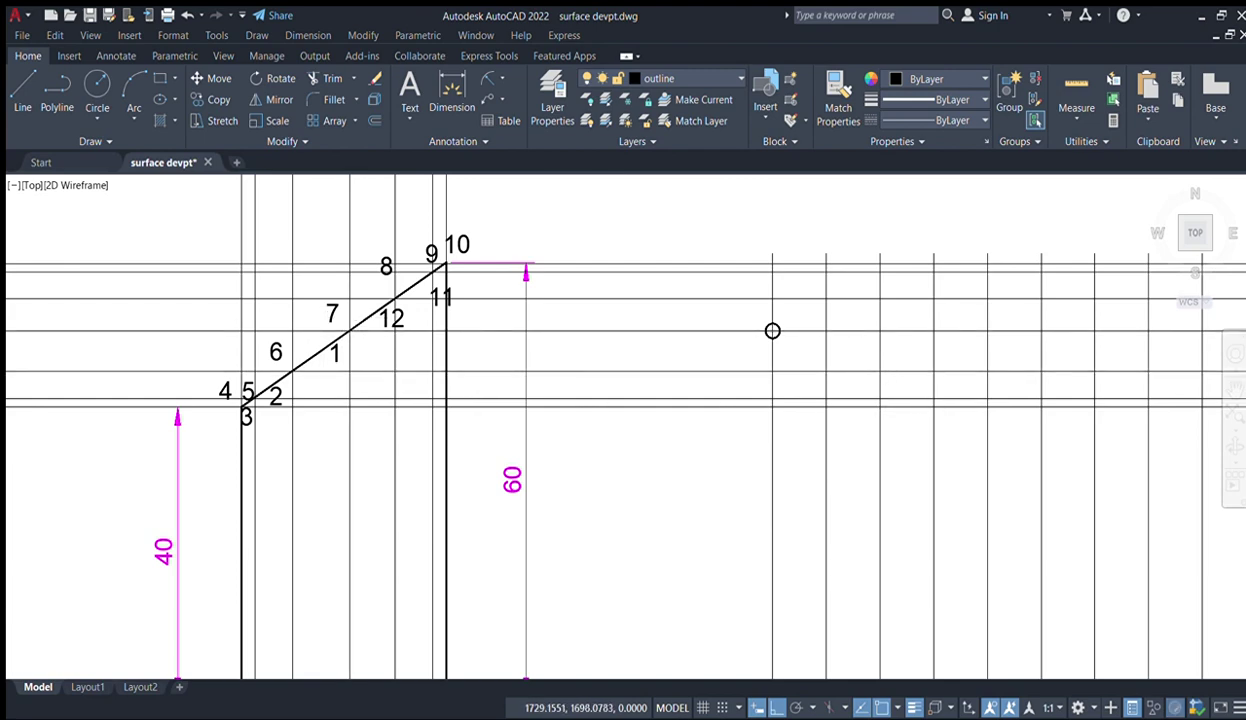
{"action": "scroll", "coordinate": [899, 407], "scroll_direction": "down", "scroll_amount": 5}
{"action": "middle_click_drag", "start_coordinate": [959, 406], "coordinate": [742, 371]}
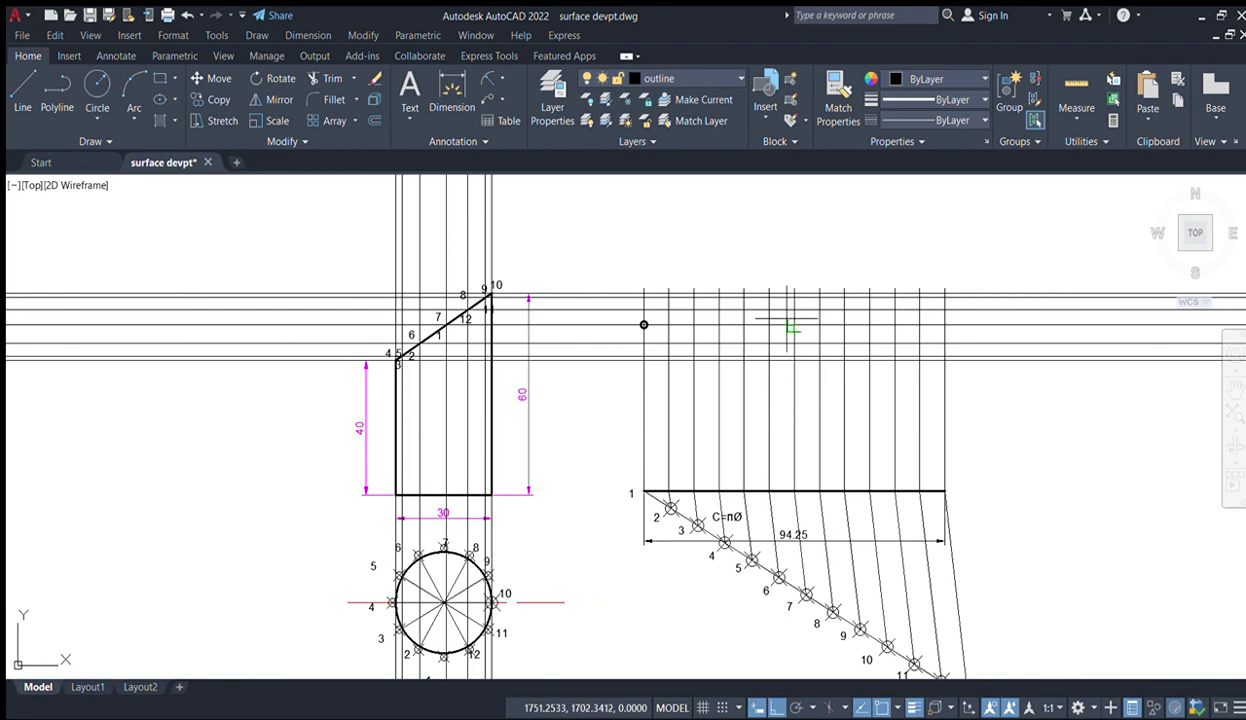
{"action": "scroll", "coordinate": [798, 325], "scroll_direction": "up", "scroll_amount": 2}
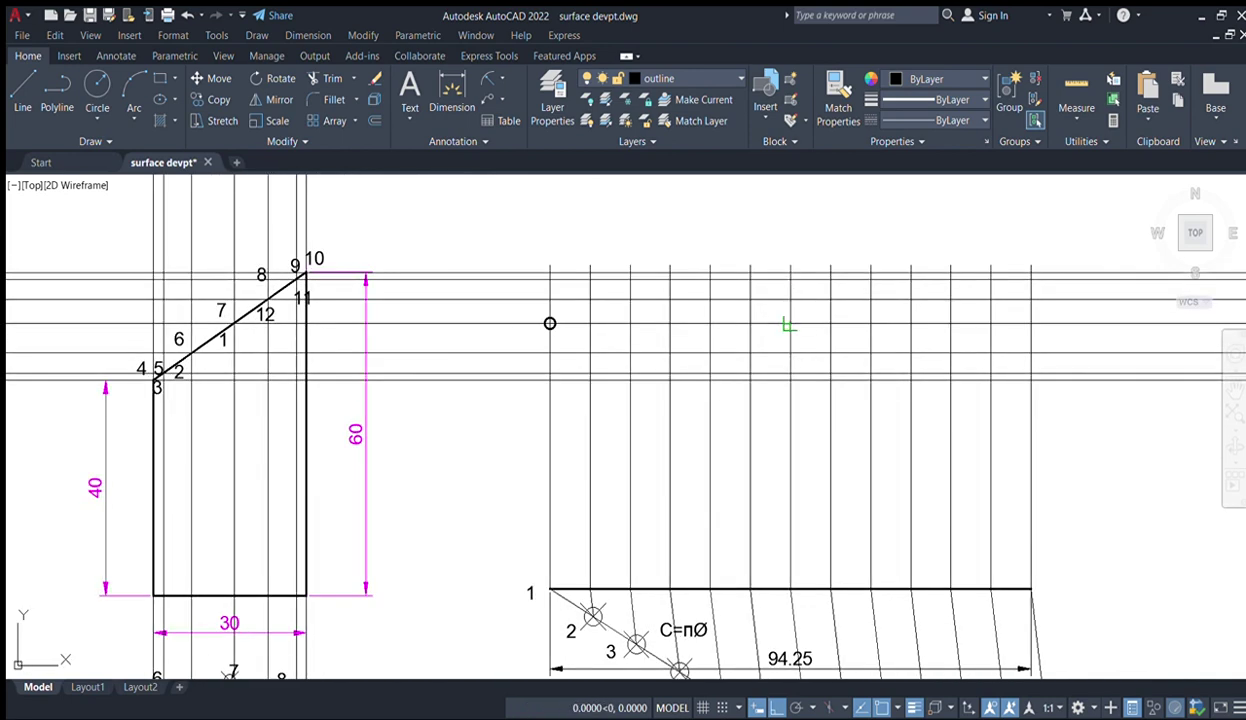
{"action": "left_click", "coordinate": [789, 324]}
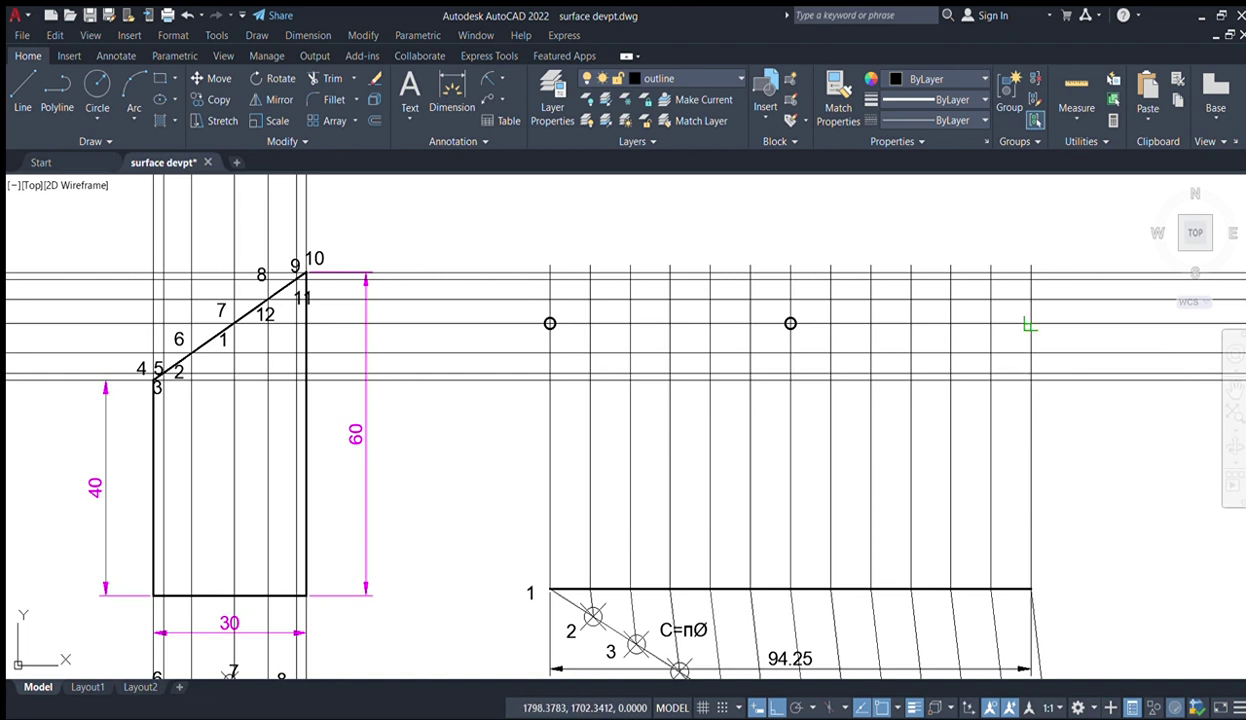
{"action": "left_click", "coordinate": [1031, 323]}
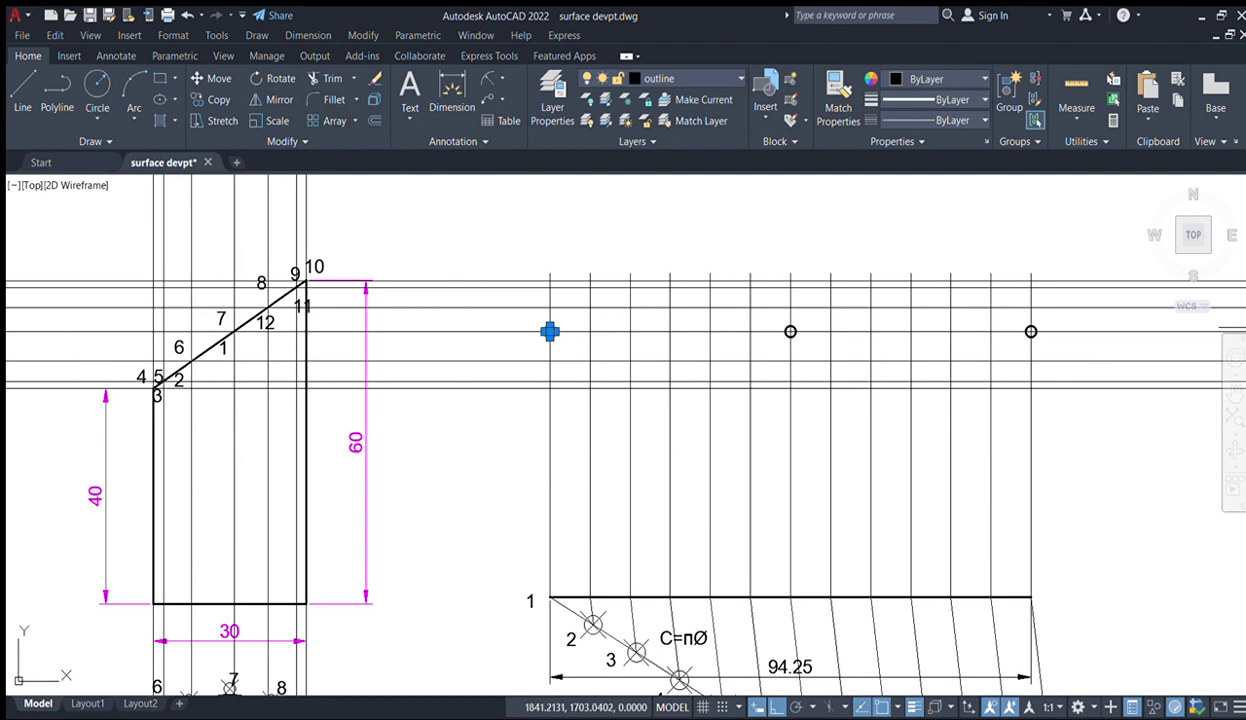
- Copy the circle from the first vertical line to where the horizontal through points 2 and 6 meets the second and sixth vertical lines
{"action": "key", "text": "Escape"}
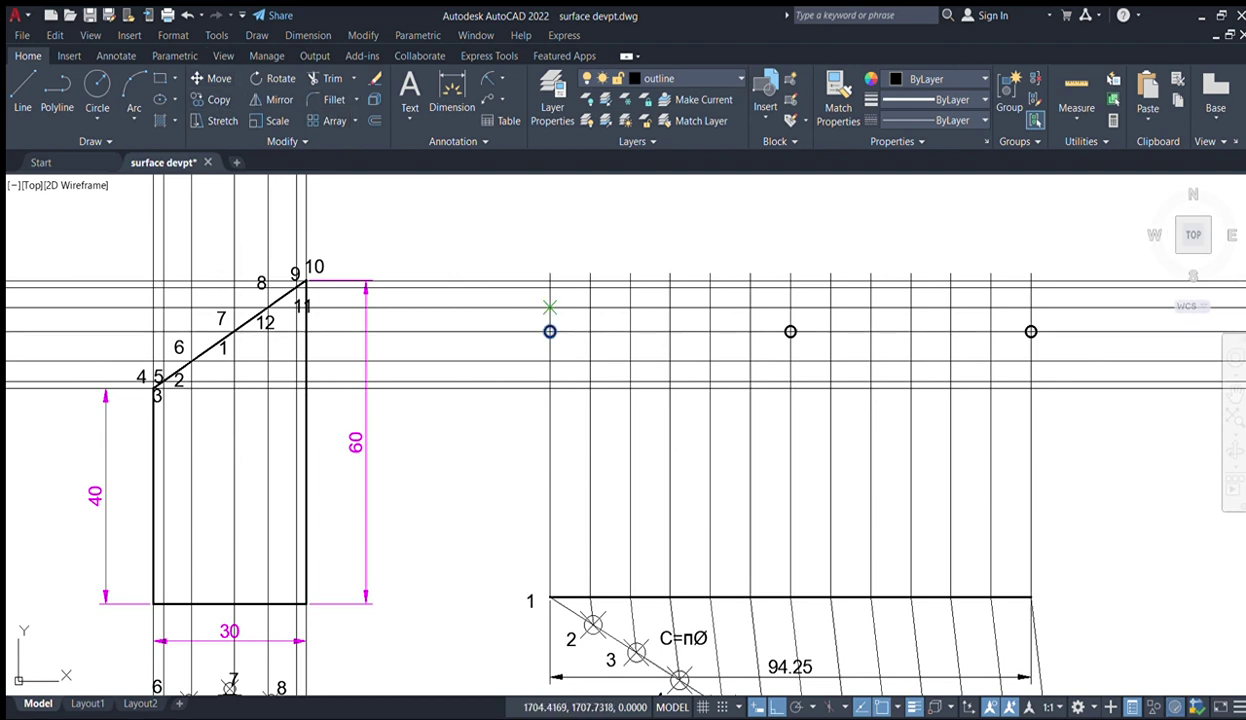
{"action": "left_click", "coordinate": [550, 331]}
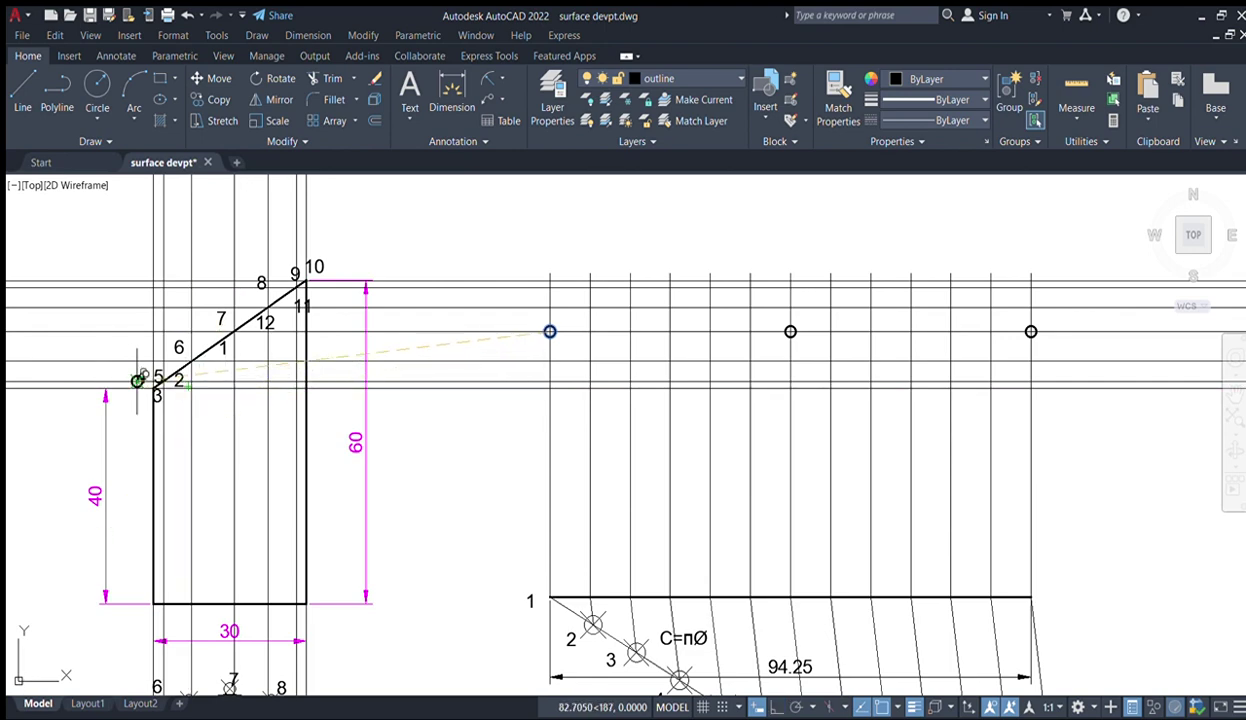
{"action": "scroll", "coordinate": [180, 377], "scroll_direction": "up", "scroll_amount": 5}
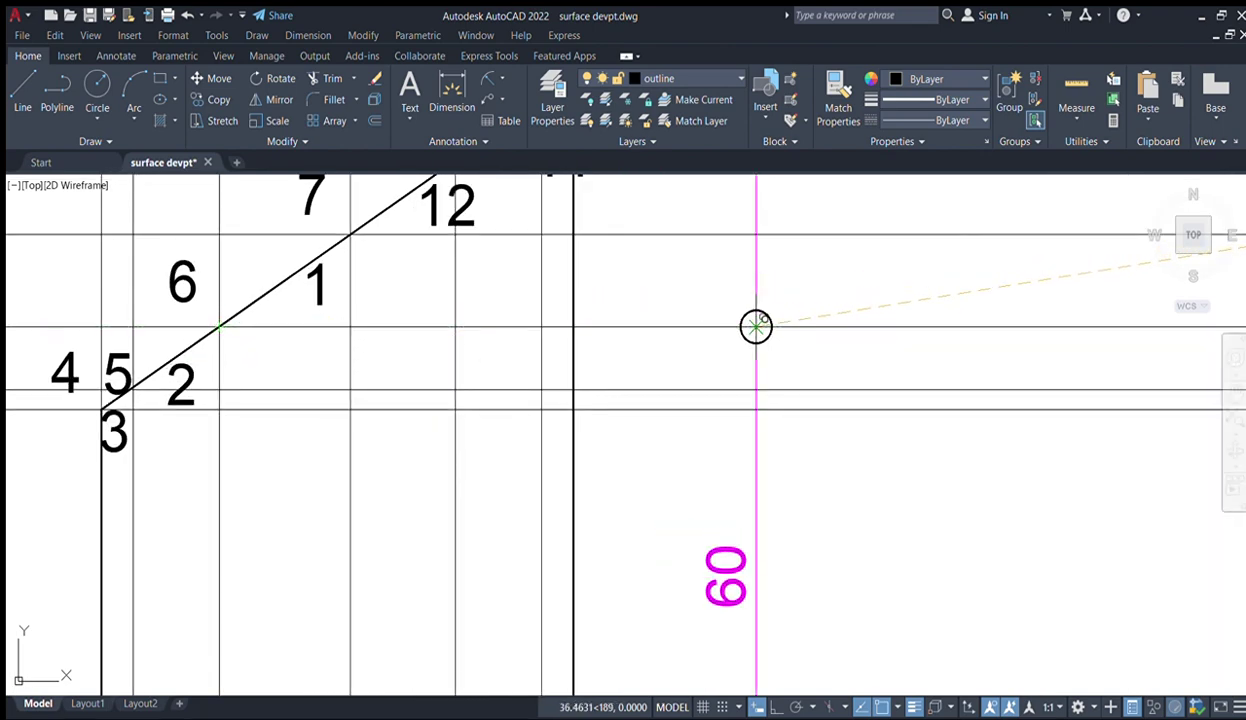
{"action": "scroll", "coordinate": [756, 326], "scroll_direction": "down", "scroll_amount": 5}
{"action": "middle_click_drag", "start_coordinate": [796, 331], "coordinate": [467, 334]}
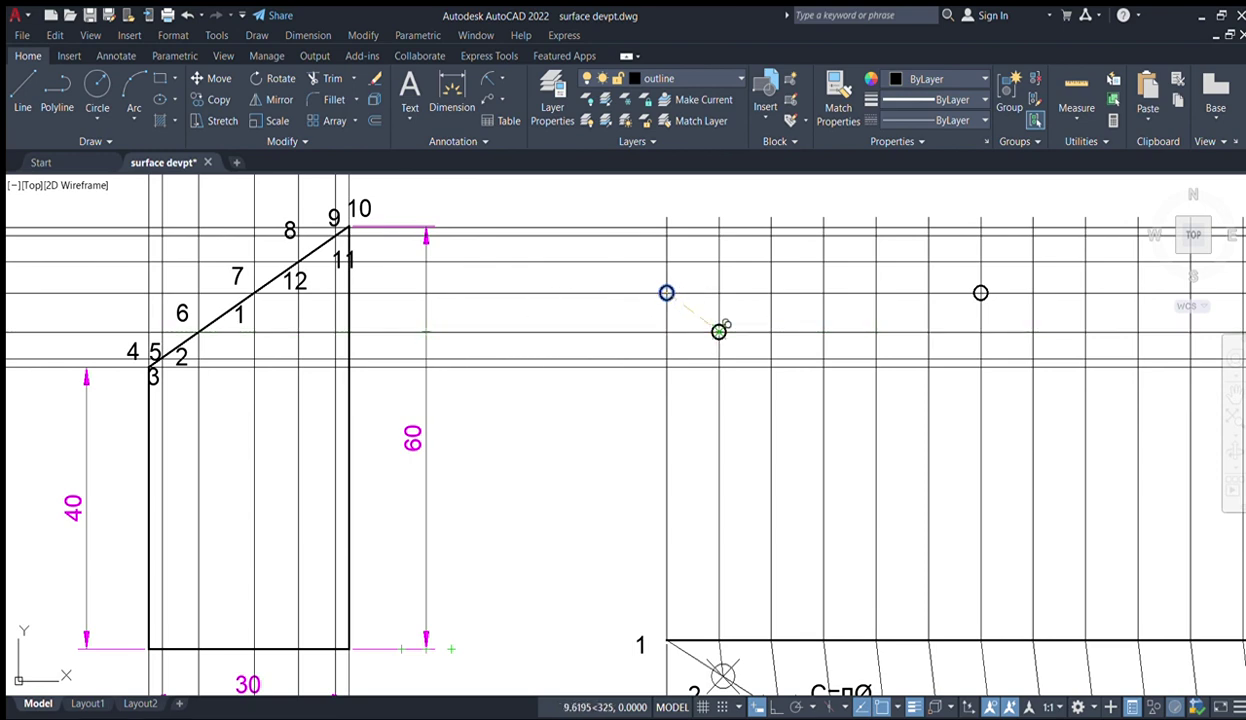
{"action": "left_click", "coordinate": [719, 331]}
{"action": "middle_click_drag", "start_coordinate": [943, 364], "coordinate": [773, 300]}
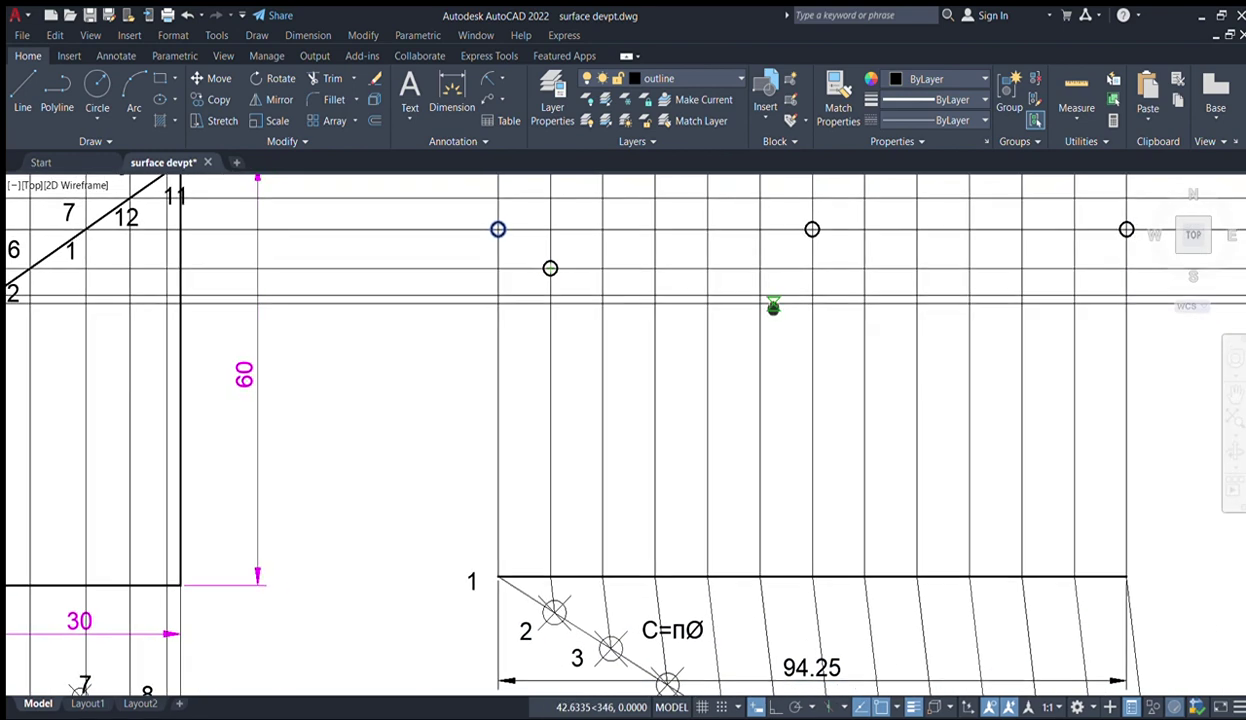
{"action": "scroll", "coordinate": [771, 305], "scroll_direction": "down", "scroll_amount": 2}
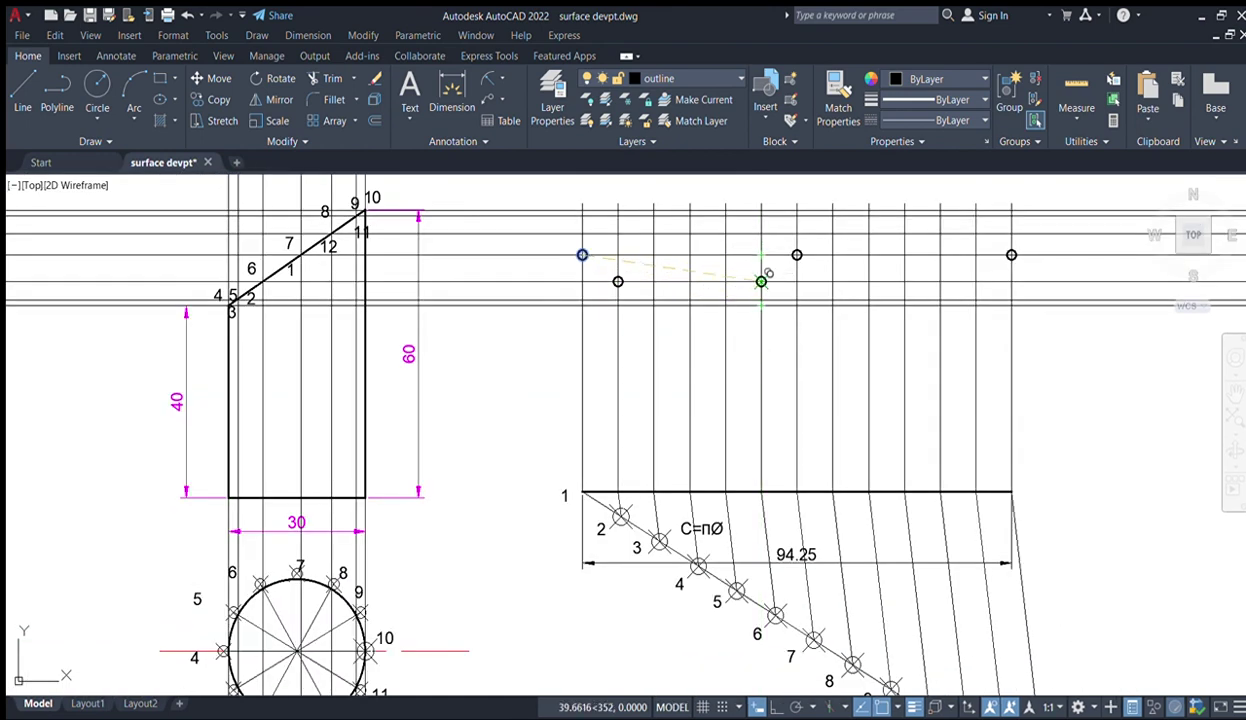
{"action": "left_click", "coordinate": [761, 281]}
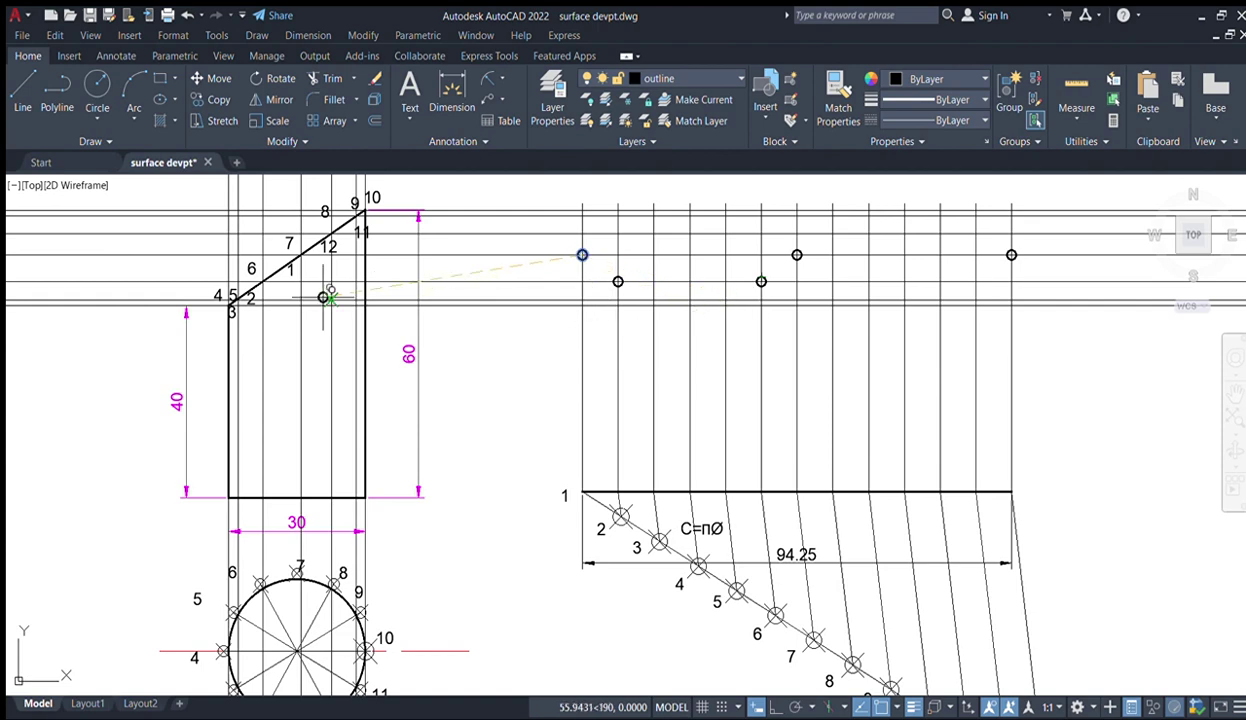
- Copy the circle to where the horizontal through points 3 and 5 meets the third and fifth vertical lines
{"action": "scroll", "coordinate": [251, 316], "scroll_direction": "up", "scroll_amount": 5}
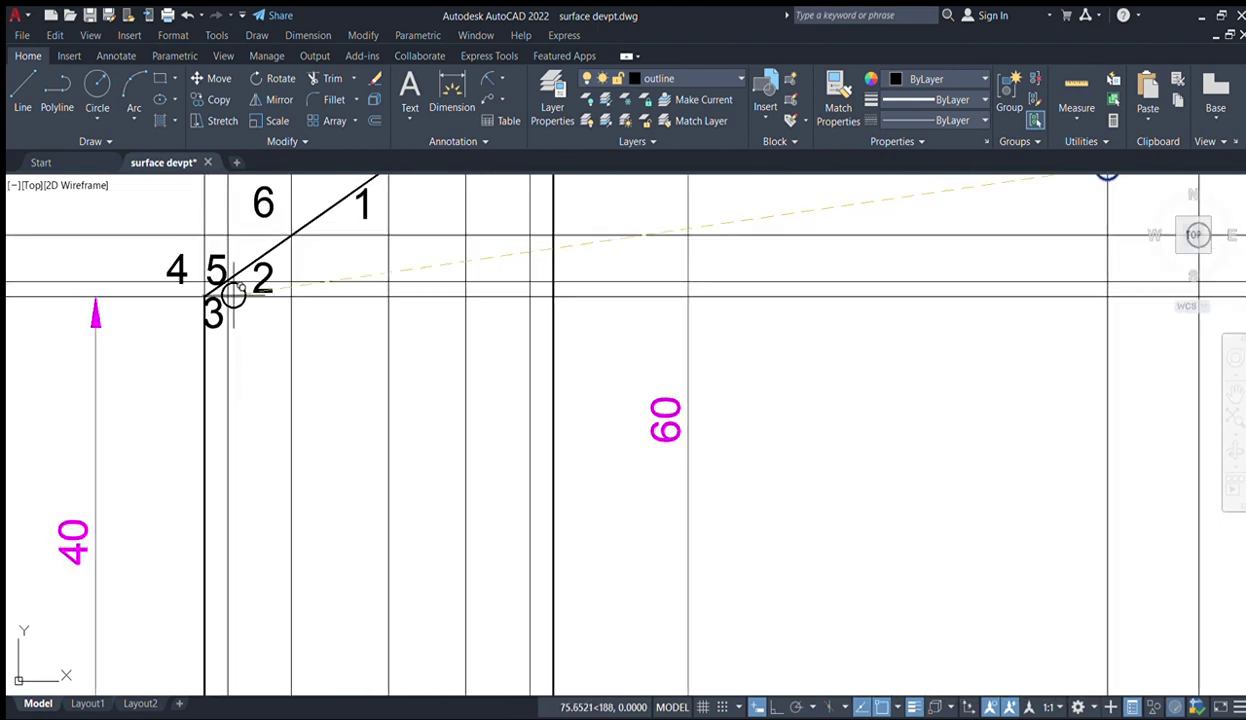
{"action": "scroll", "coordinate": [820, 272], "scroll_direction": "down", "scroll_amount": 4}
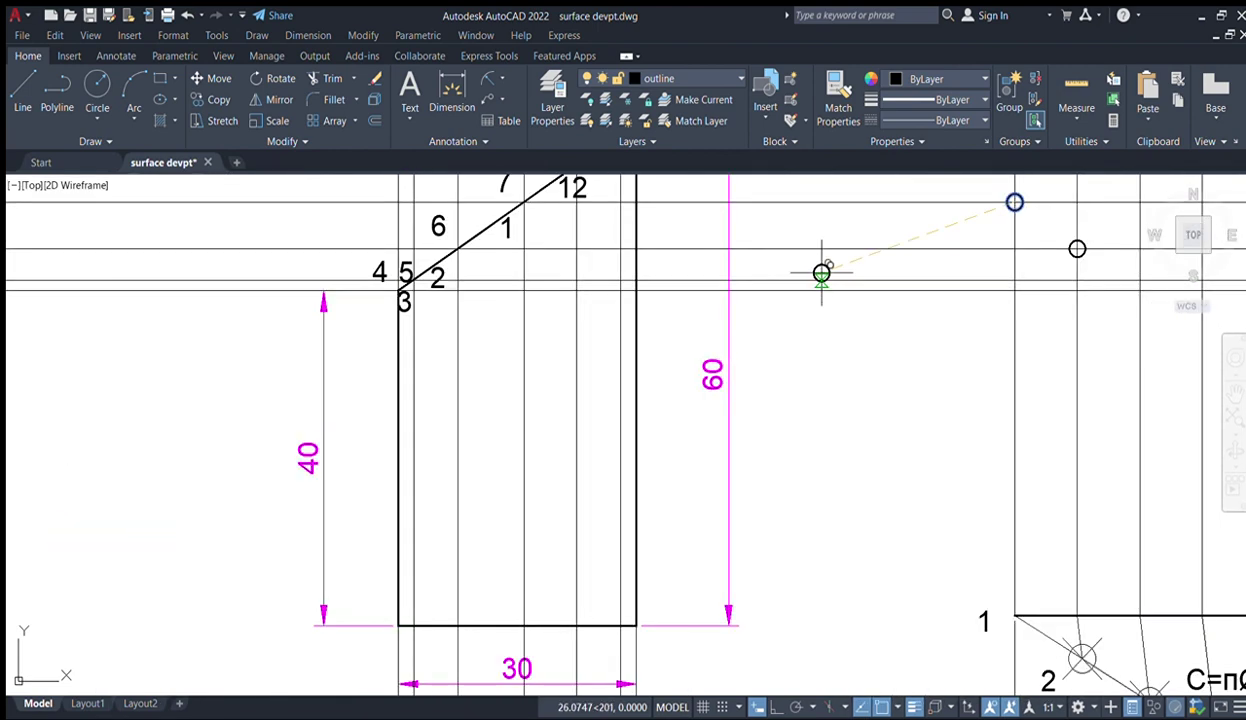
{"action": "scroll", "coordinate": [900, 290], "scroll_direction": "down", "scroll_amount": 3}
{"action": "scroll", "coordinate": [900, 330], "scroll_direction": "up", "scroll_amount": 2}
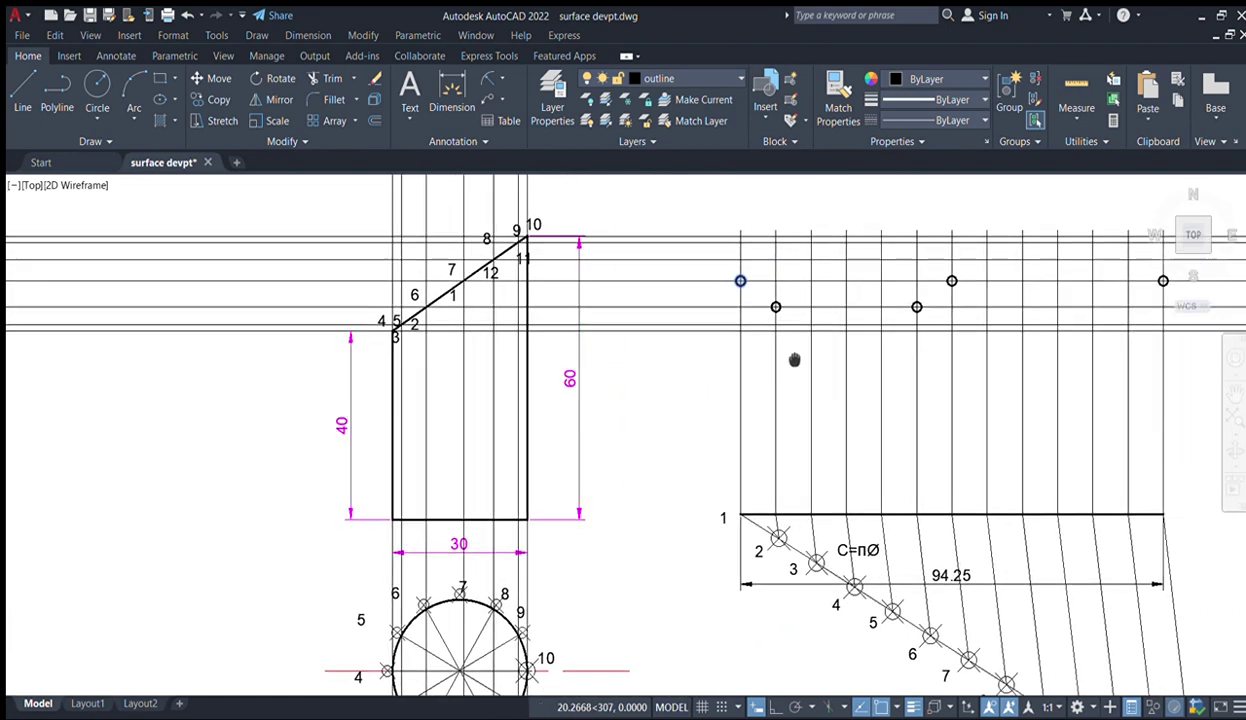
{"action": "scroll", "coordinate": [781, 332], "scroll_direction": "up", "scroll_amount": 1}
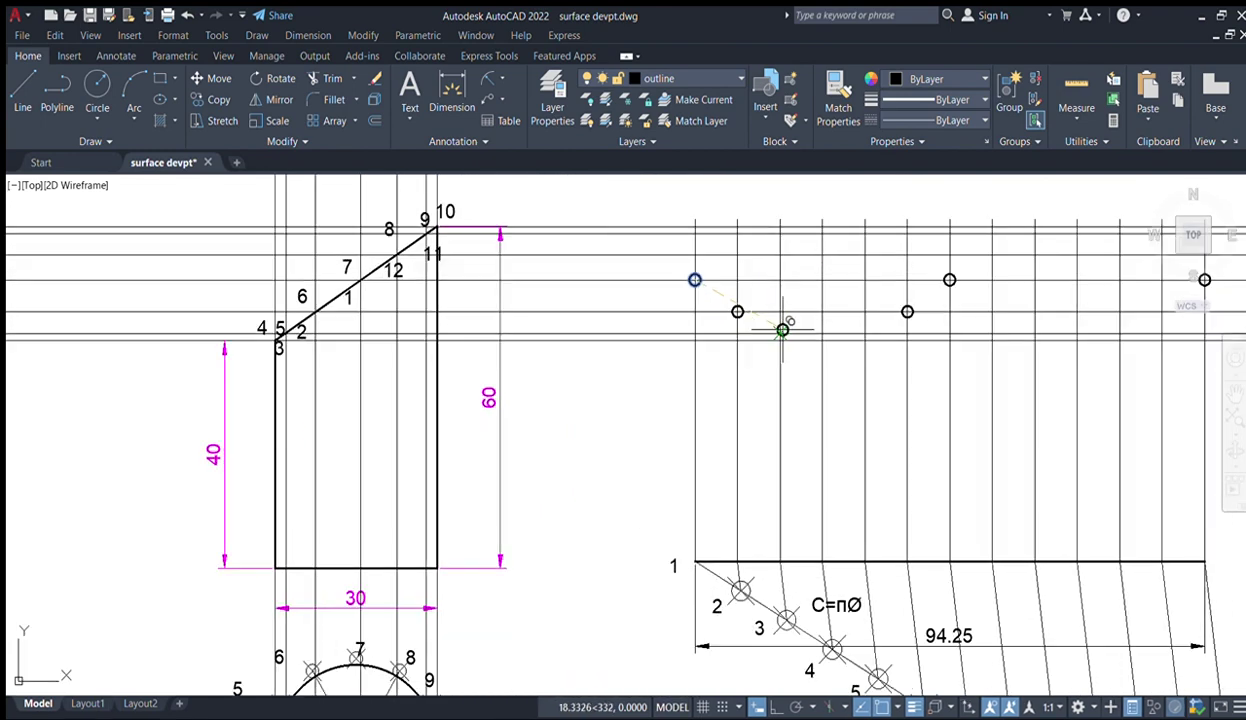
{"action": "scroll", "coordinate": [779, 334], "scroll_direction": "up", "scroll_amount": 2}
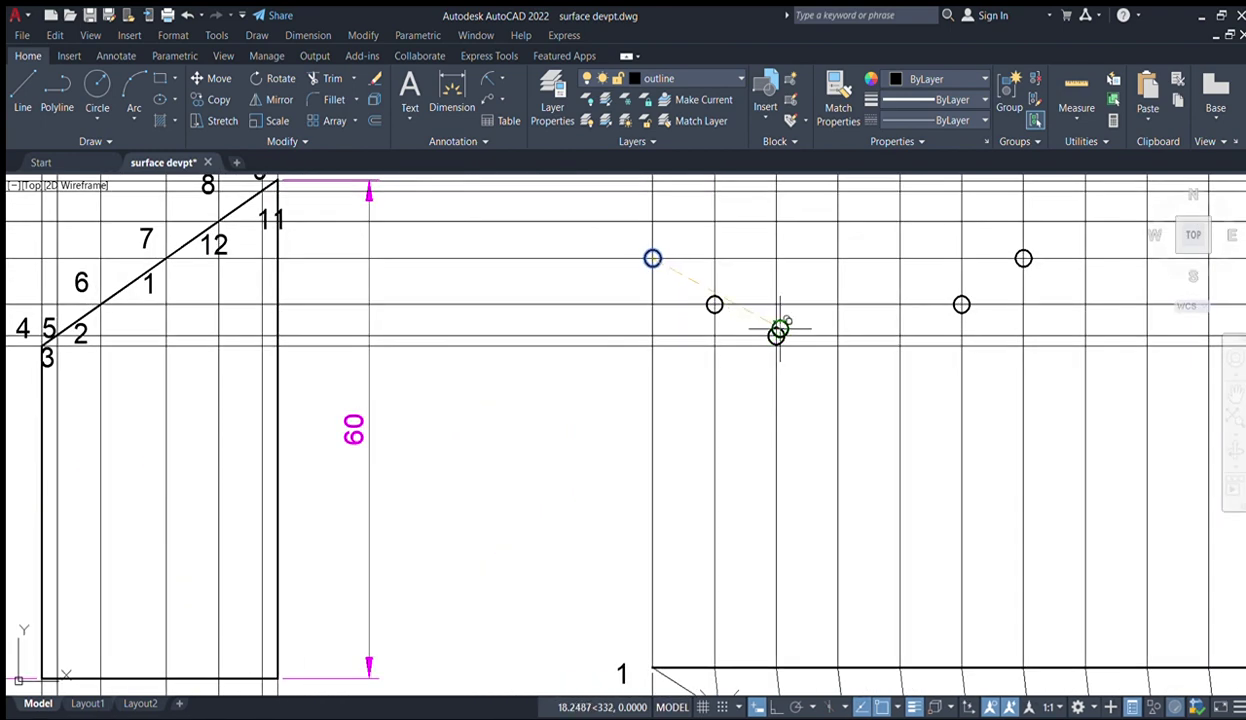
{"action": "scroll", "coordinate": [836, 344], "scroll_direction": "down", "scroll_amount": 2}
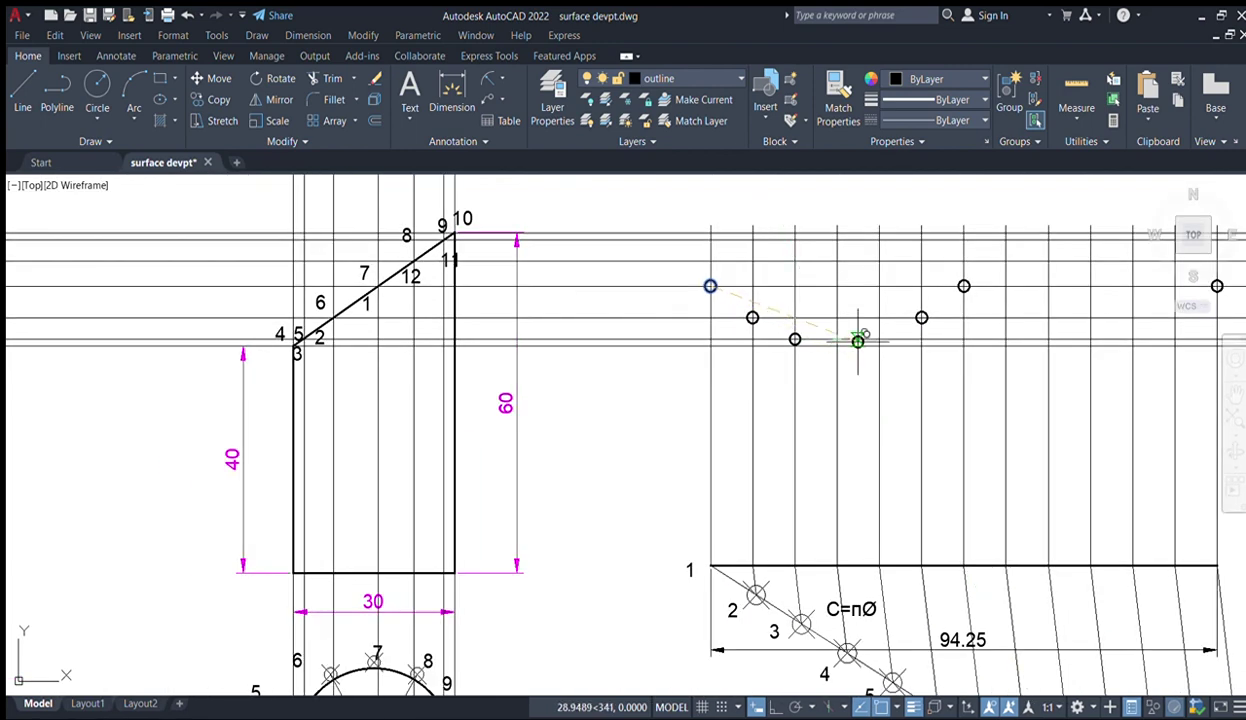
{"action": "scroll", "coordinate": [879, 345], "scroll_direction": "up", "scroll_amount": 1}
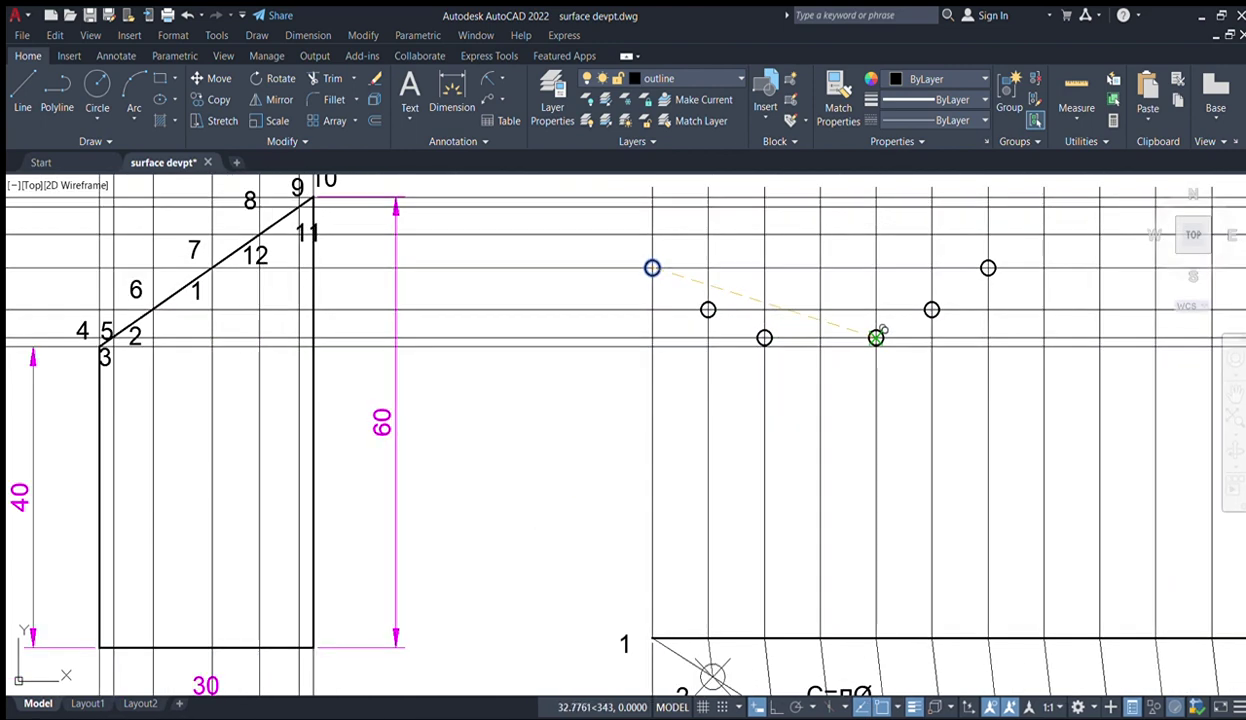
{"action": "left_click", "coordinate": [876, 338]}
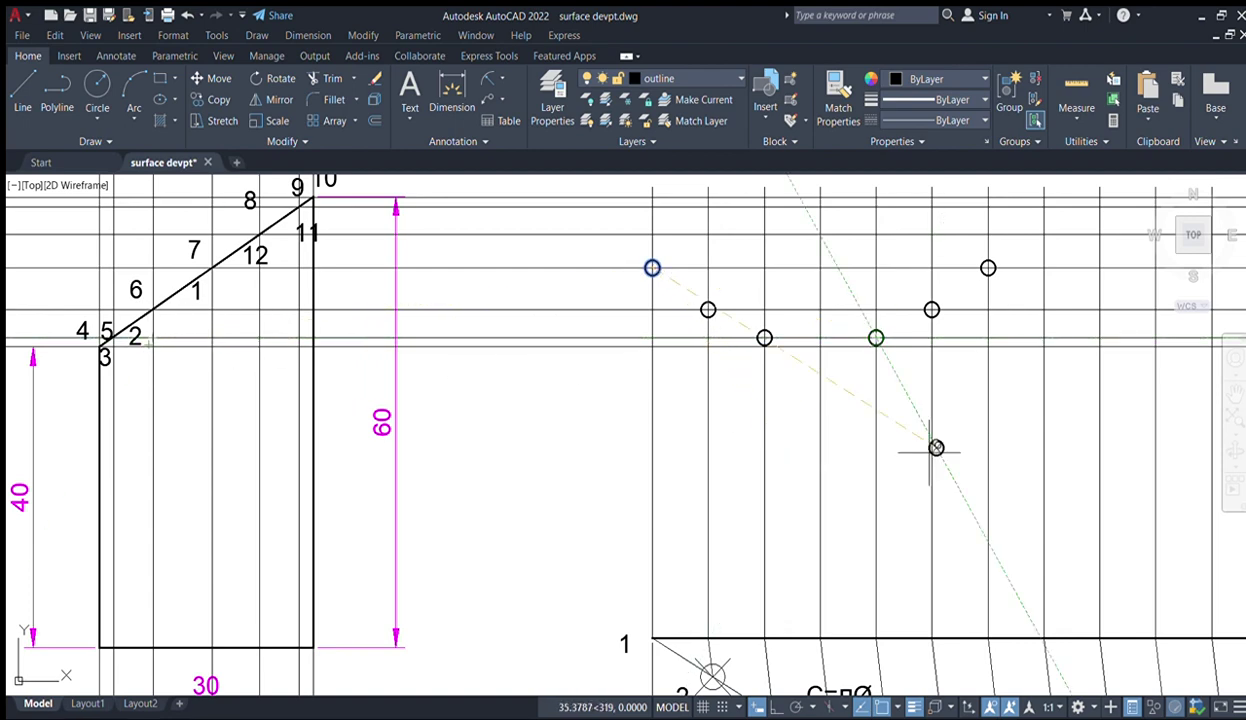
- Copy the circle to where the lowest horizontal, through point 4, meets the fourth vertical line
{"action": "scroll", "coordinate": [932, 450], "scroll_direction": "down", "scroll_amount": 2}
{"action": "scroll", "coordinate": [690, 420], "scroll_direction": "up", "scroll_amount": 1}
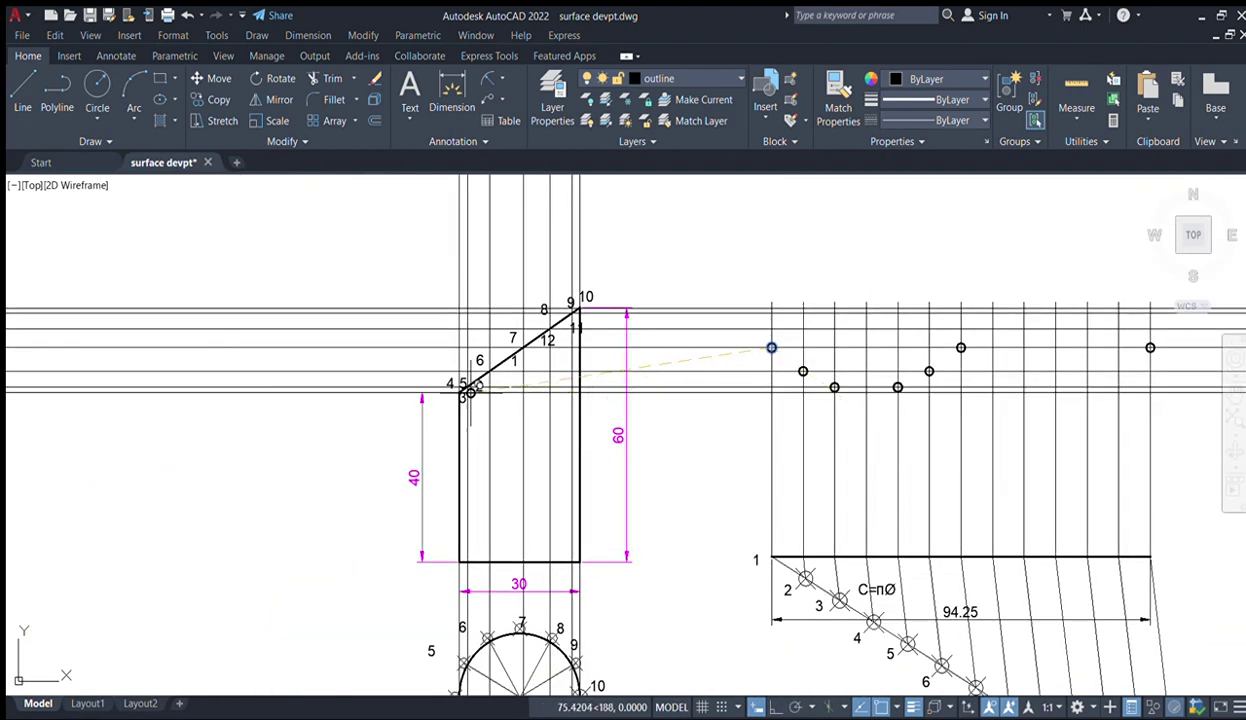
{"action": "scroll", "coordinate": [460, 394], "scroll_direction": "up", "scroll_amount": 1}
{"action": "scroll", "coordinate": [456, 396], "scroll_direction": "up", "scroll_amount": 1}
{"action": "scroll", "coordinate": [450, 395], "scroll_direction": "up", "scroll_amount": 3}
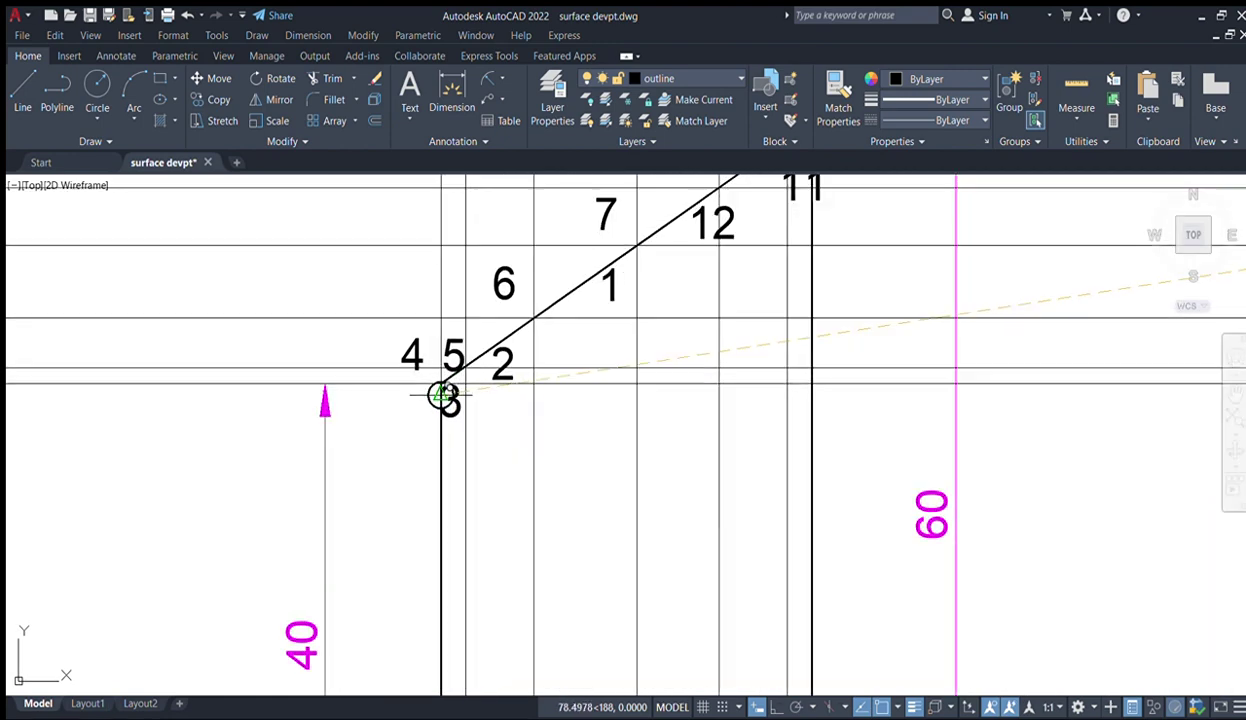
{"action": "scroll", "coordinate": [440, 392], "scroll_direction": "down", "scroll_amount": 4}
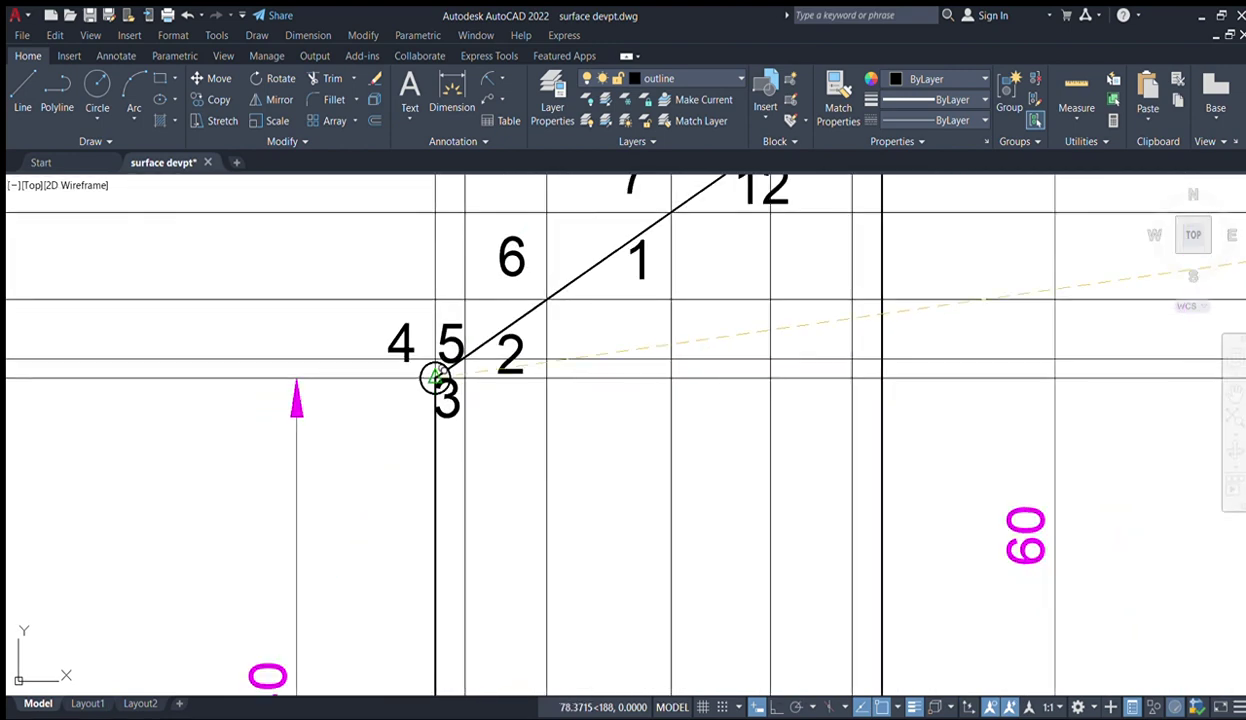
{"action": "scroll", "coordinate": [648, 362], "scroll_direction": "down", "scroll_amount": 2}
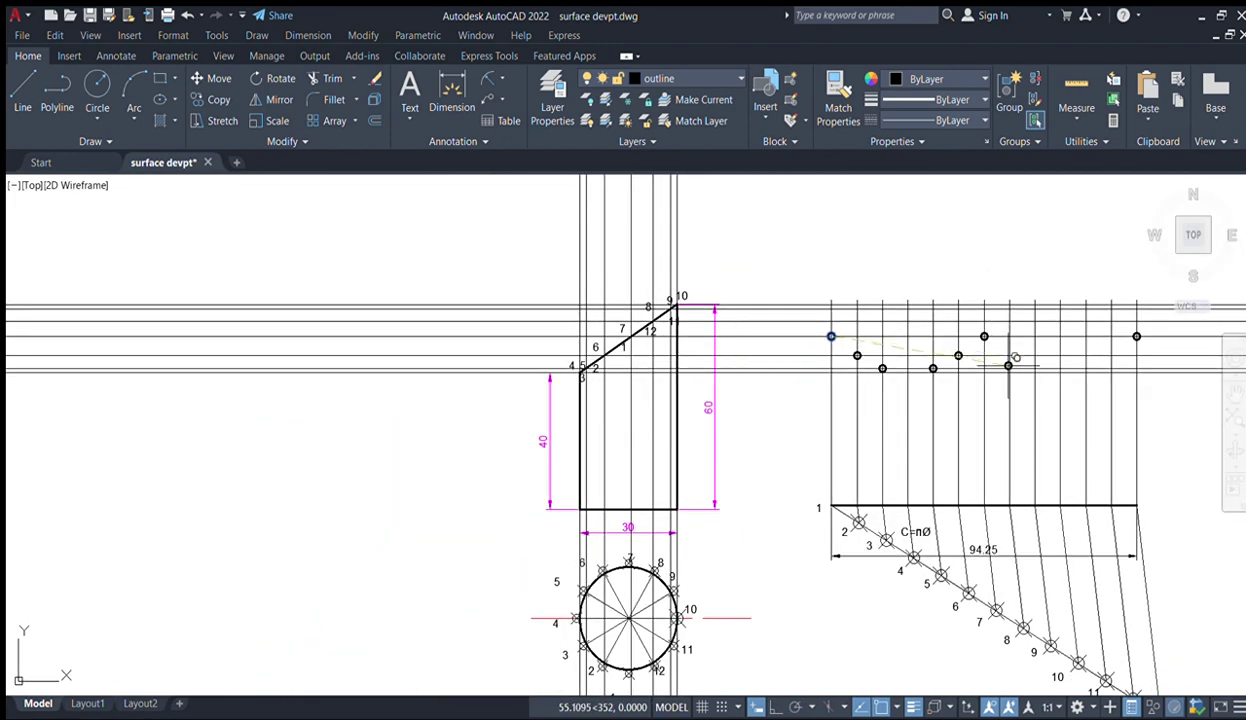
{"action": "scroll", "coordinate": [907, 372], "scroll_direction": "up", "scroll_amount": 3}
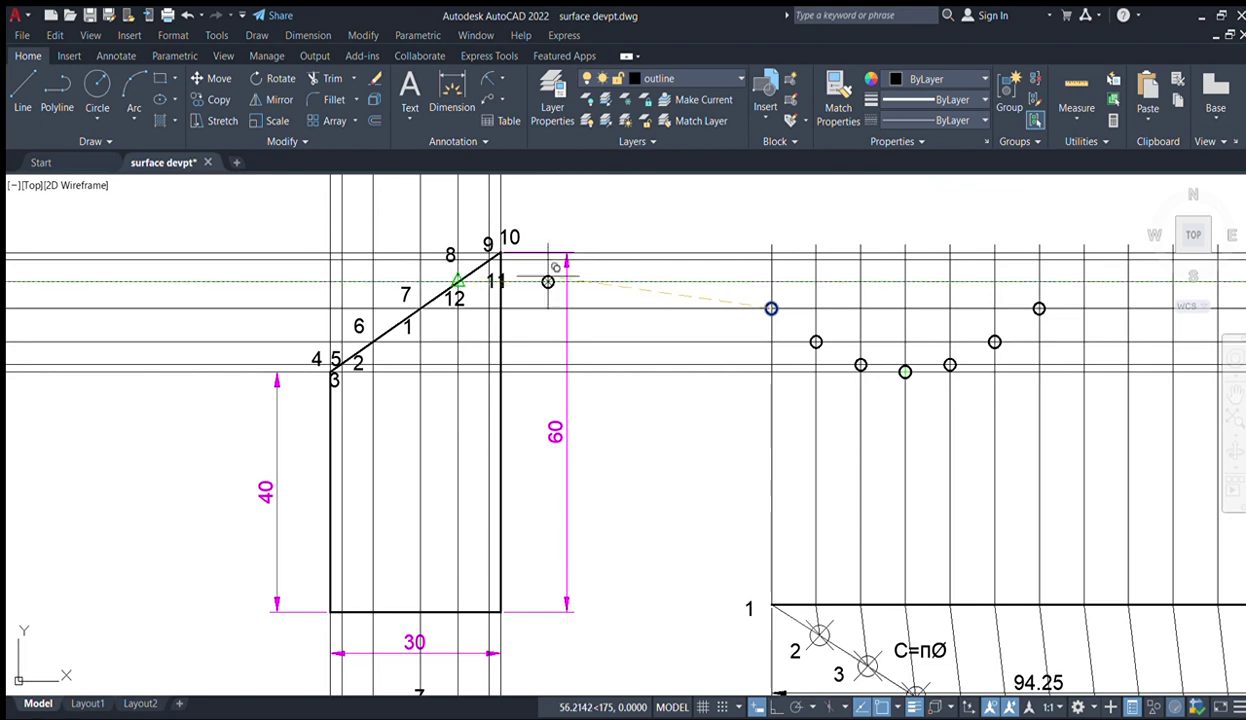
- Copy the circle to where the horizontal through points 8 and 12 meets the eighth and twelfth vertical lines
{"action": "middle_click_drag", "start_coordinate": [979, 281], "coordinate": [510, 329]}
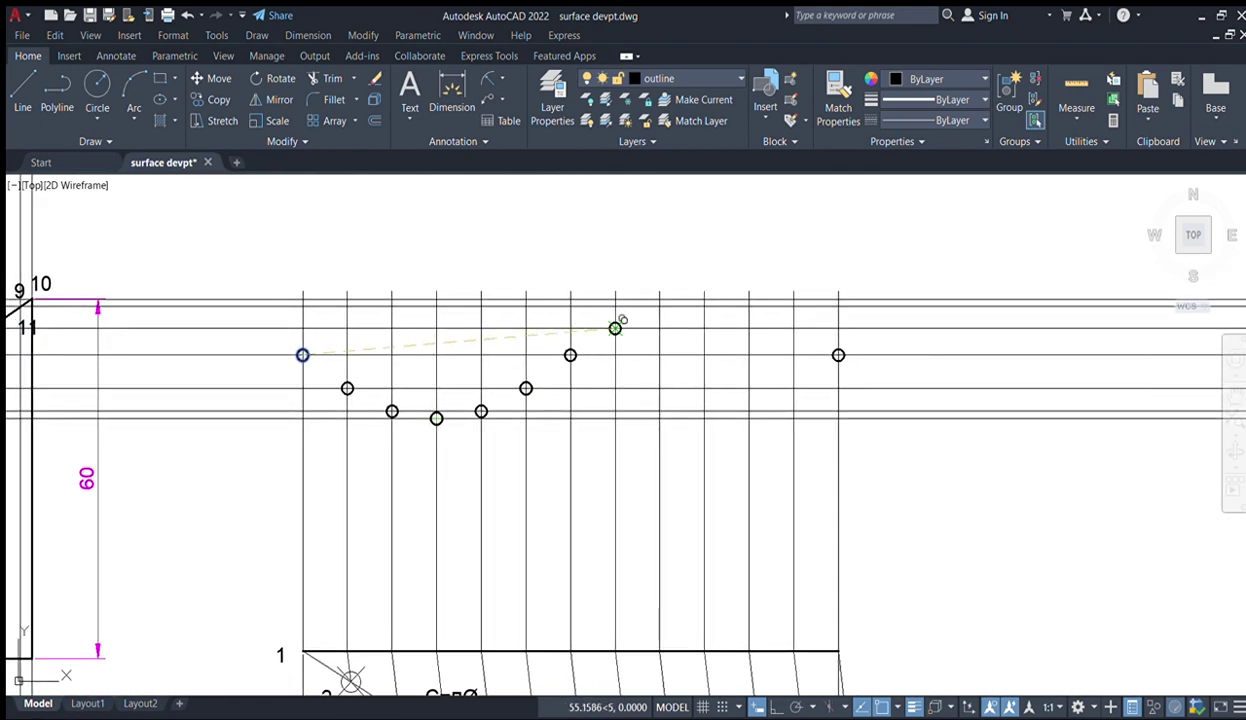
{"action": "left_click", "coordinate": [794, 328]}
{"action": "scroll", "coordinate": [352, 342], "scroll_direction": "down", "scroll_amount": 3}
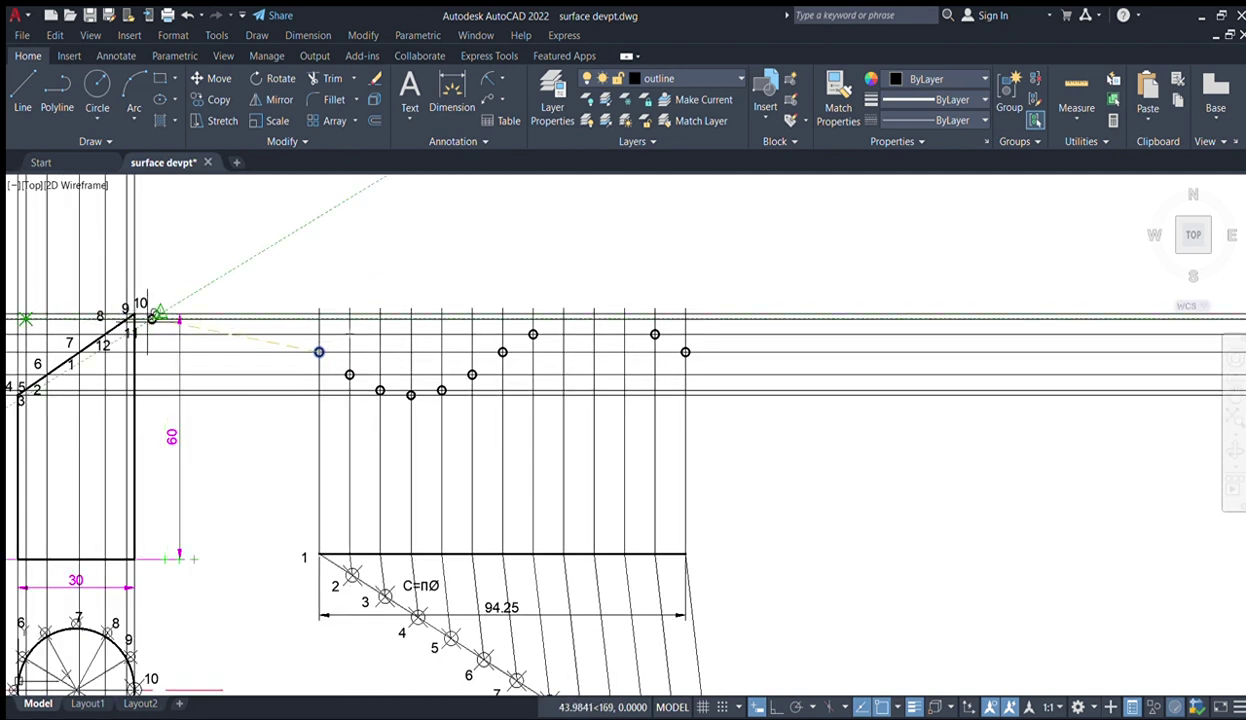
- Copy the circle onto the ninth and eleventh vertical lines at the height of points 9 and 11, and onto the tenth at point 10's height
{"action": "scroll", "coordinate": [135, 322], "scroll_direction": "up", "scroll_amount": 3}
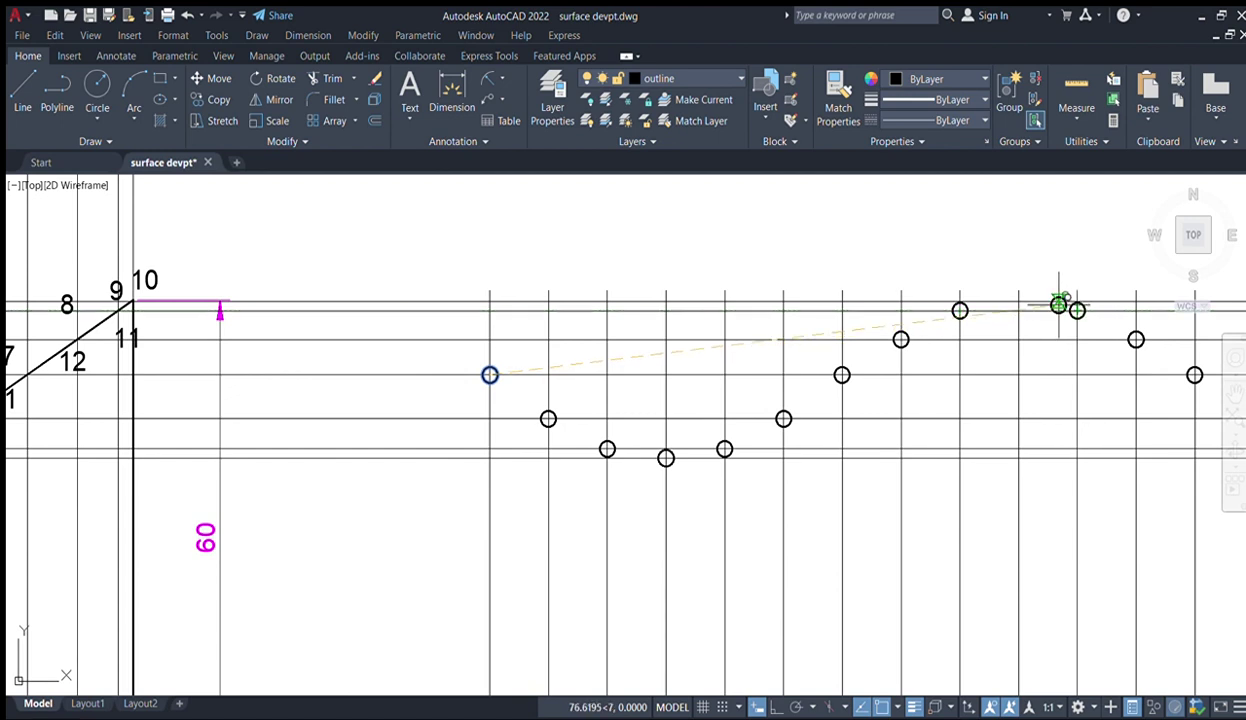
{"action": "scroll", "coordinate": [1070, 310], "scroll_direction": "up", "scroll_amount": 2}
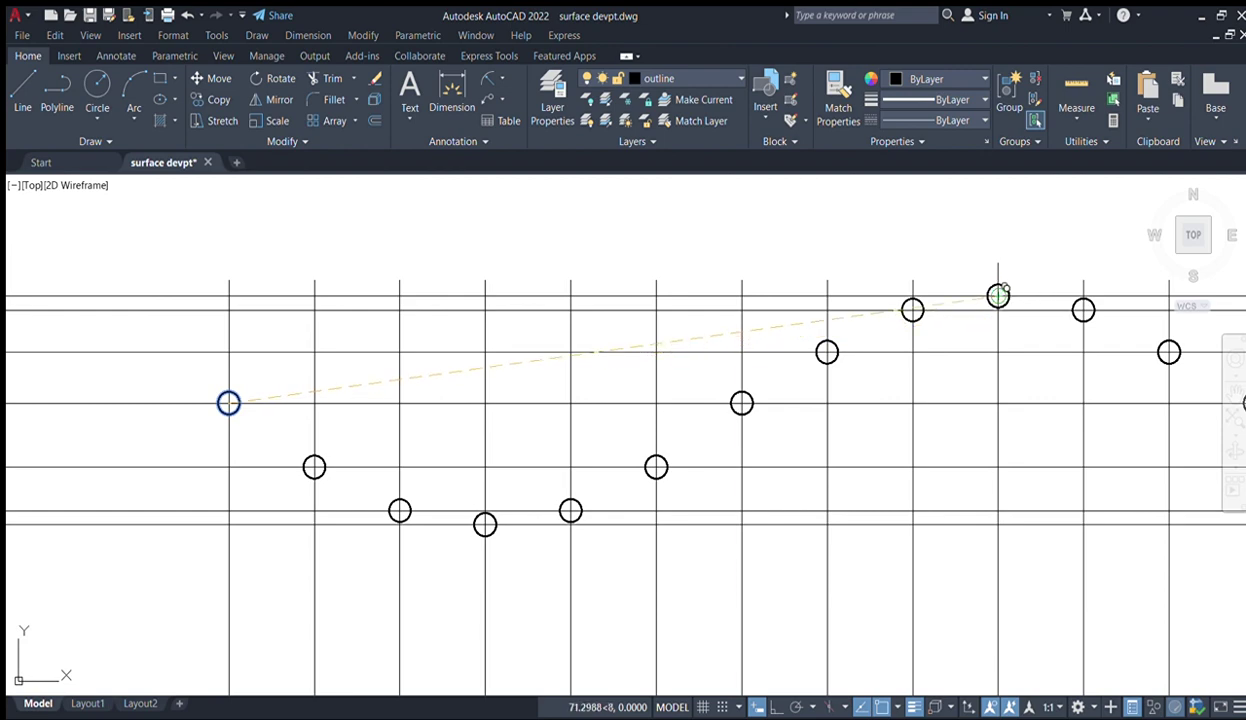
{"action": "left_click", "coordinate": [998, 296]}
{"action": "key", "text": "Escape"}
{"action": "scroll", "coordinate": [996, 289], "scroll_direction": "down", "scroll_amount": 5}
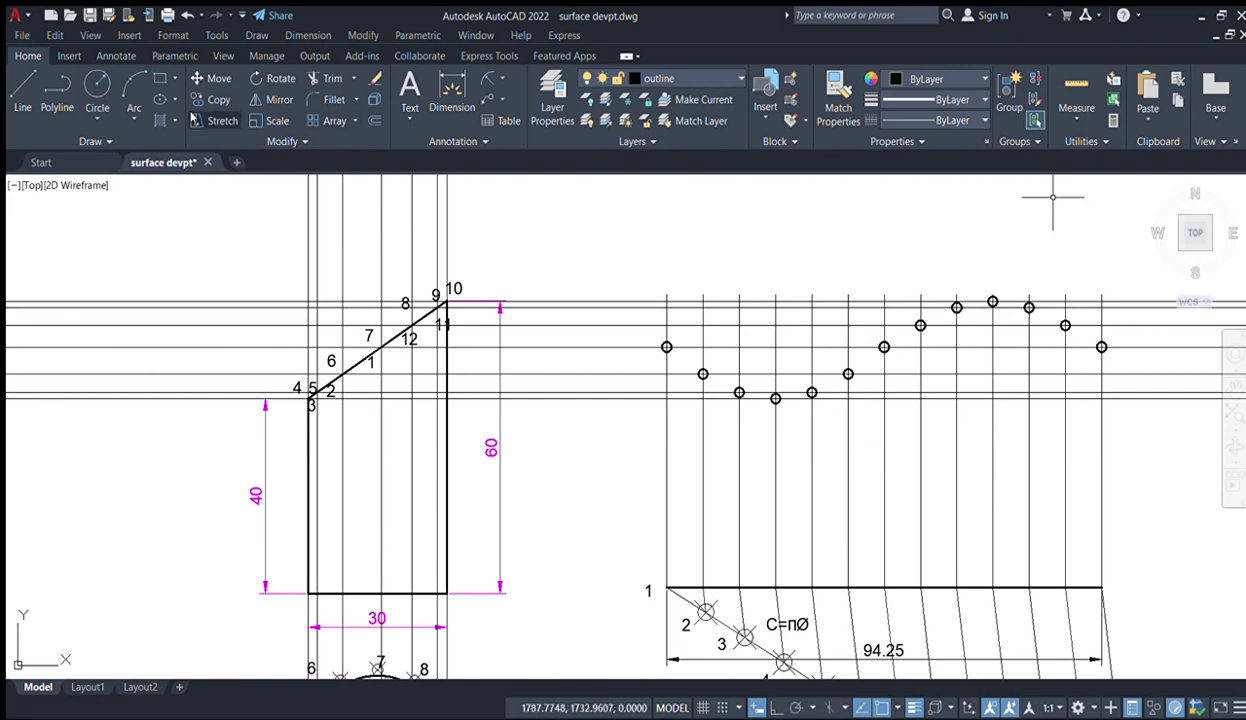
- Draw a smooth curve through the marked circles from the first to the seventh vertical line of the development
{"action": "left_click", "coordinate": [62, 95]}
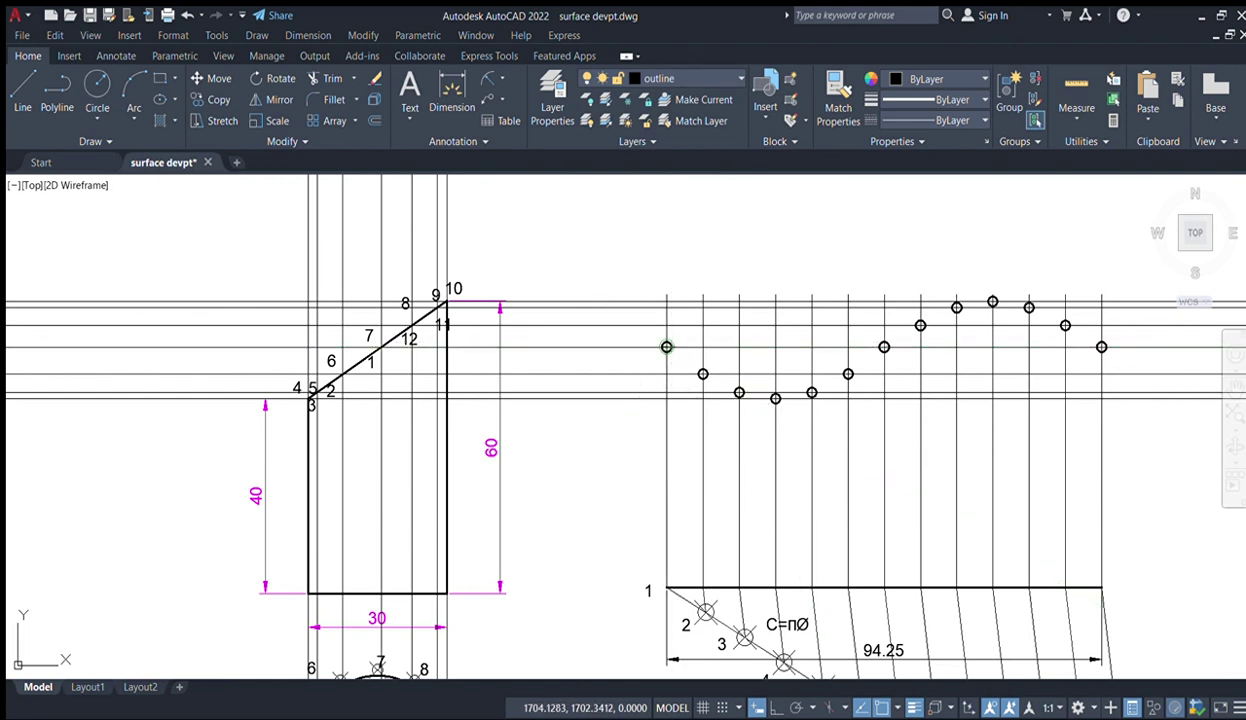
{"action": "left_click", "coordinate": [666, 347]}
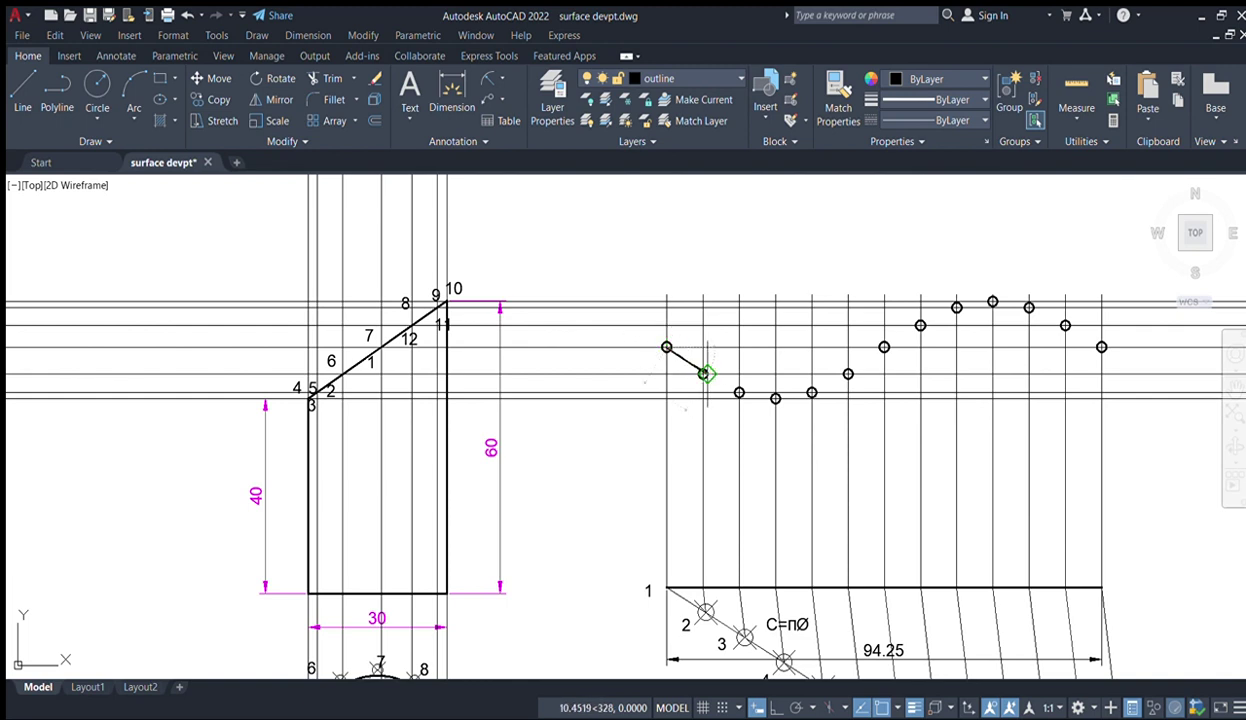
{"action": "left_click", "coordinate": [704, 373]}
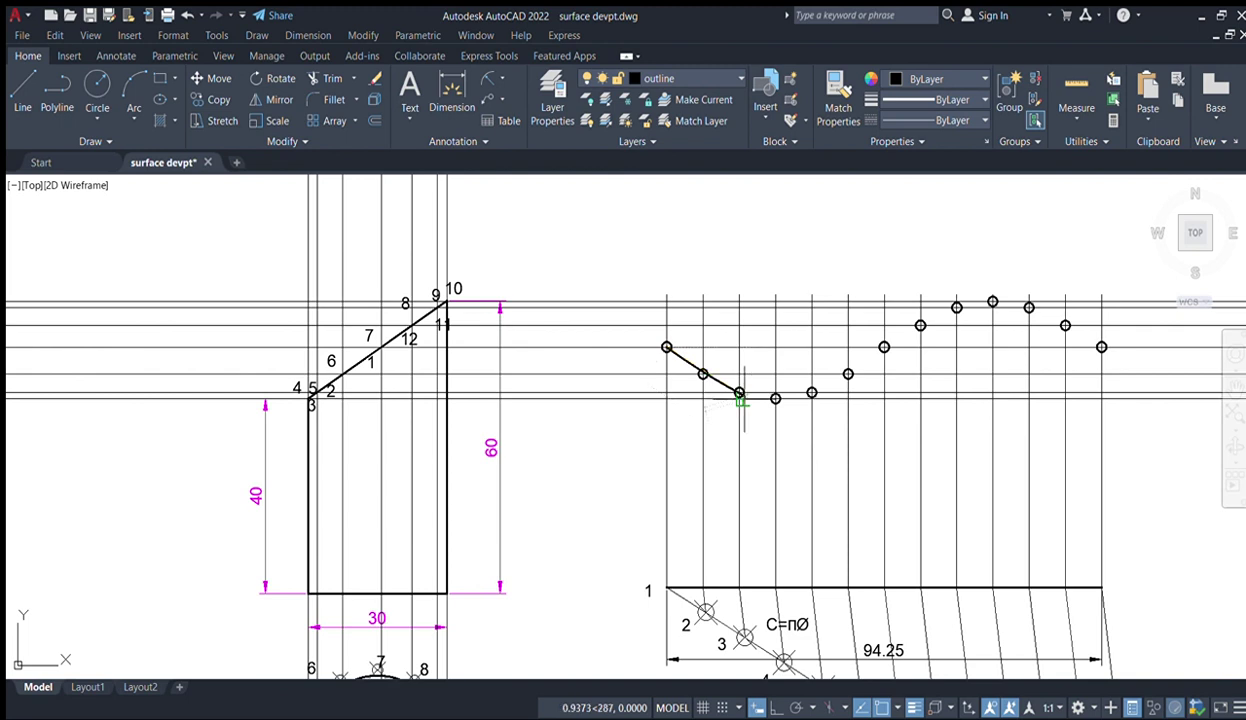
{"action": "left_click", "coordinate": [739, 391]}
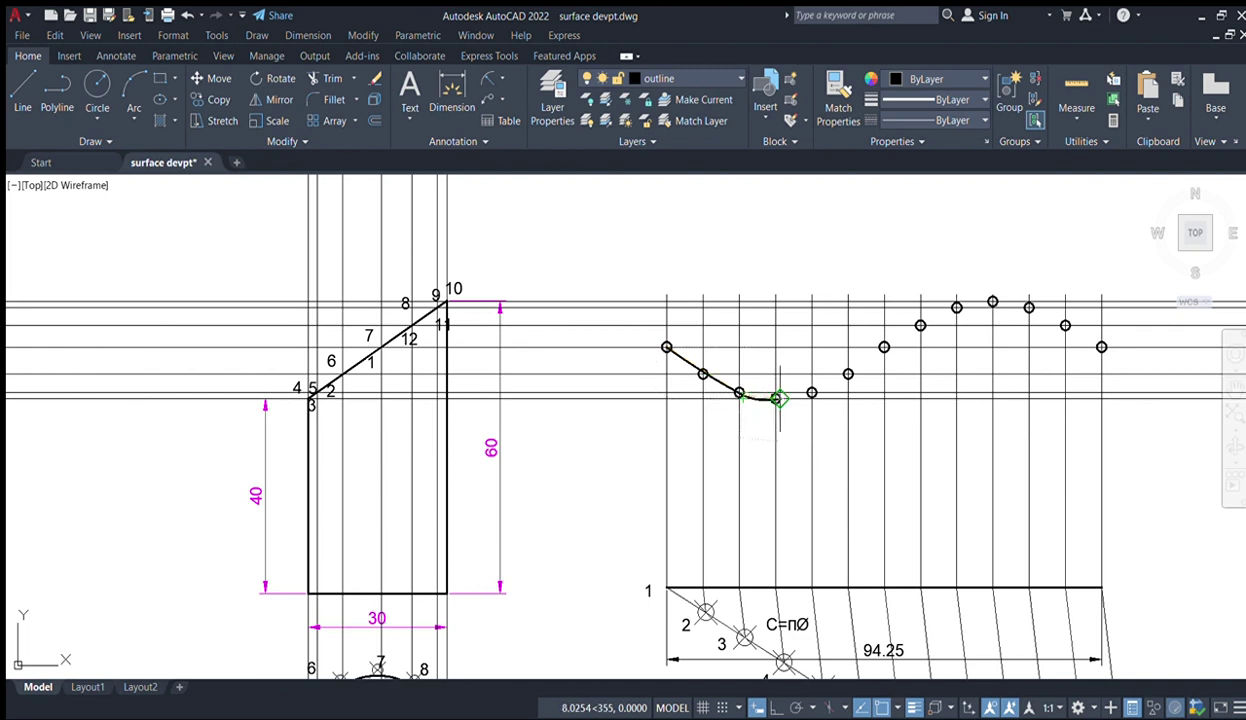
{"action": "left_click", "coordinate": [777, 399]}
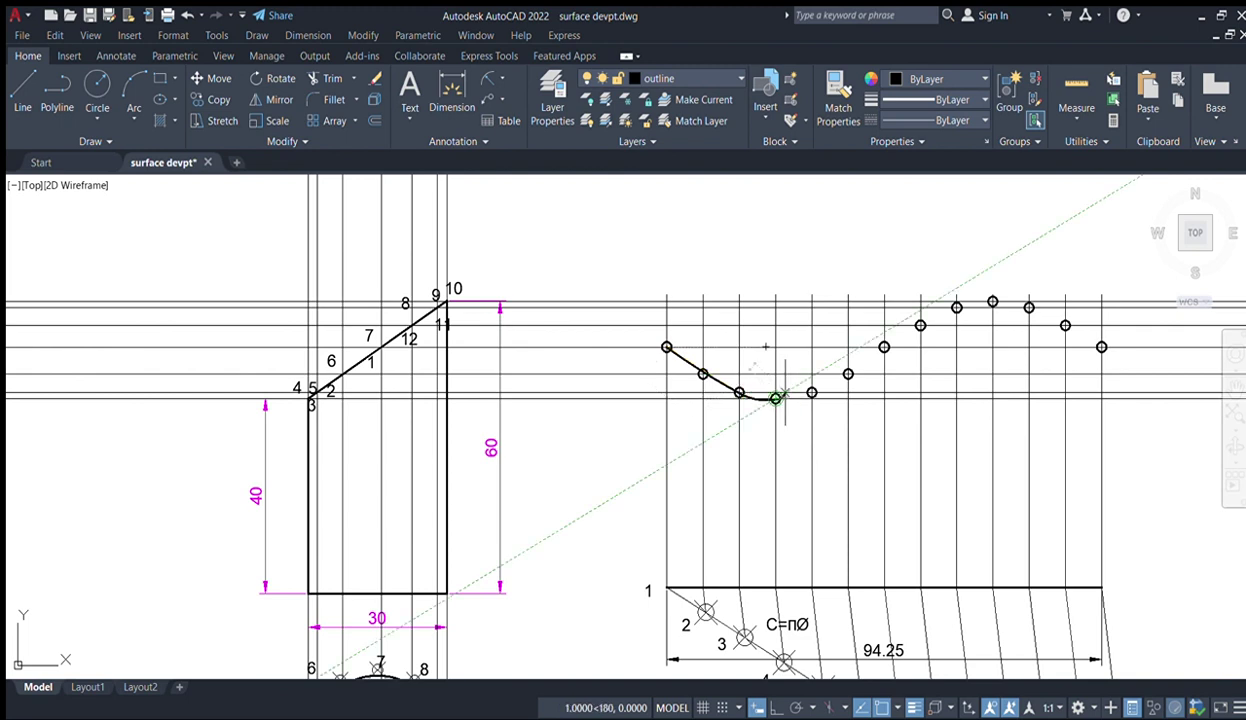
{"action": "left_click", "coordinate": [846, 374]}
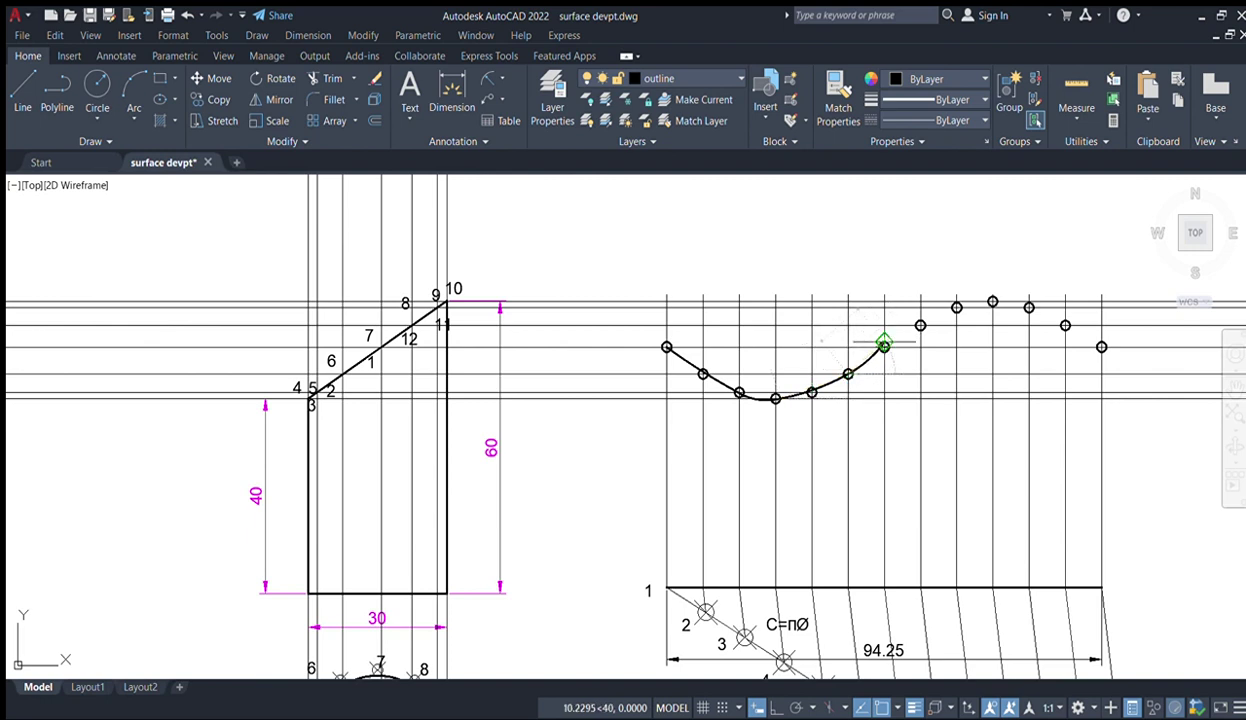
{"action": "left_click", "coordinate": [884, 345]}
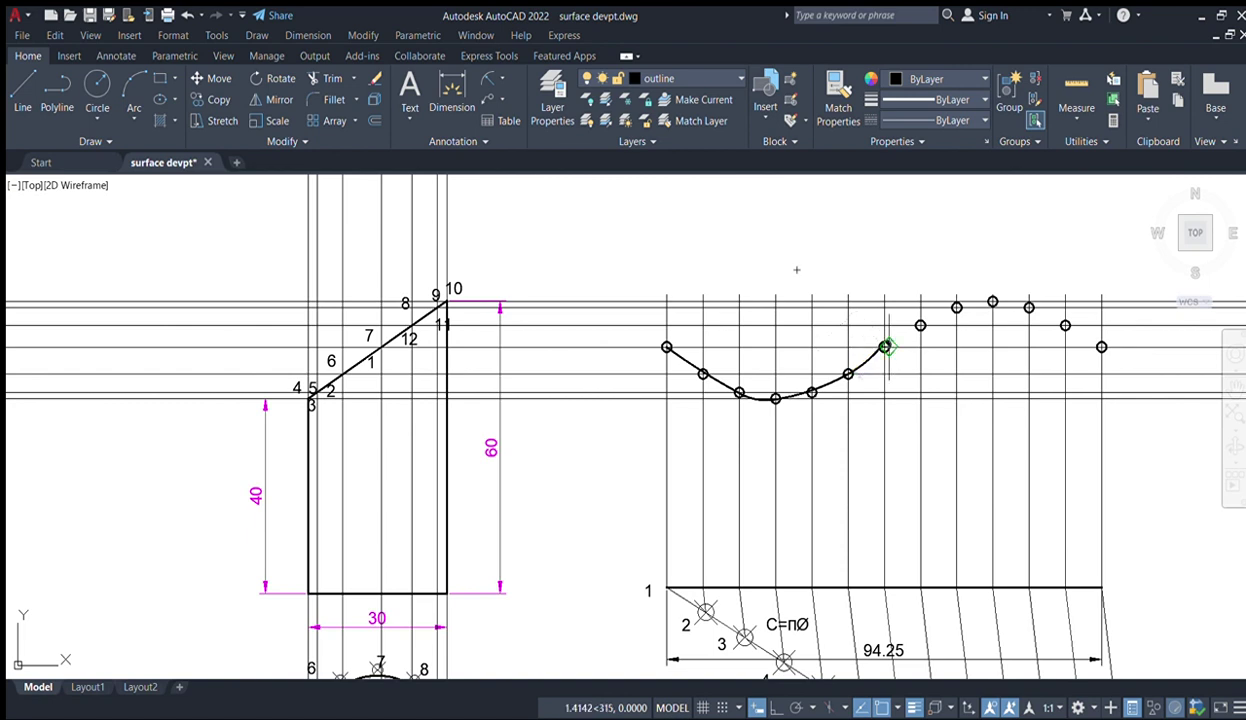
- Continue the curve through the remaining circles from the eighth to the last vertical line and finish it there
{"action": "left_click", "coordinate": [920, 325]}
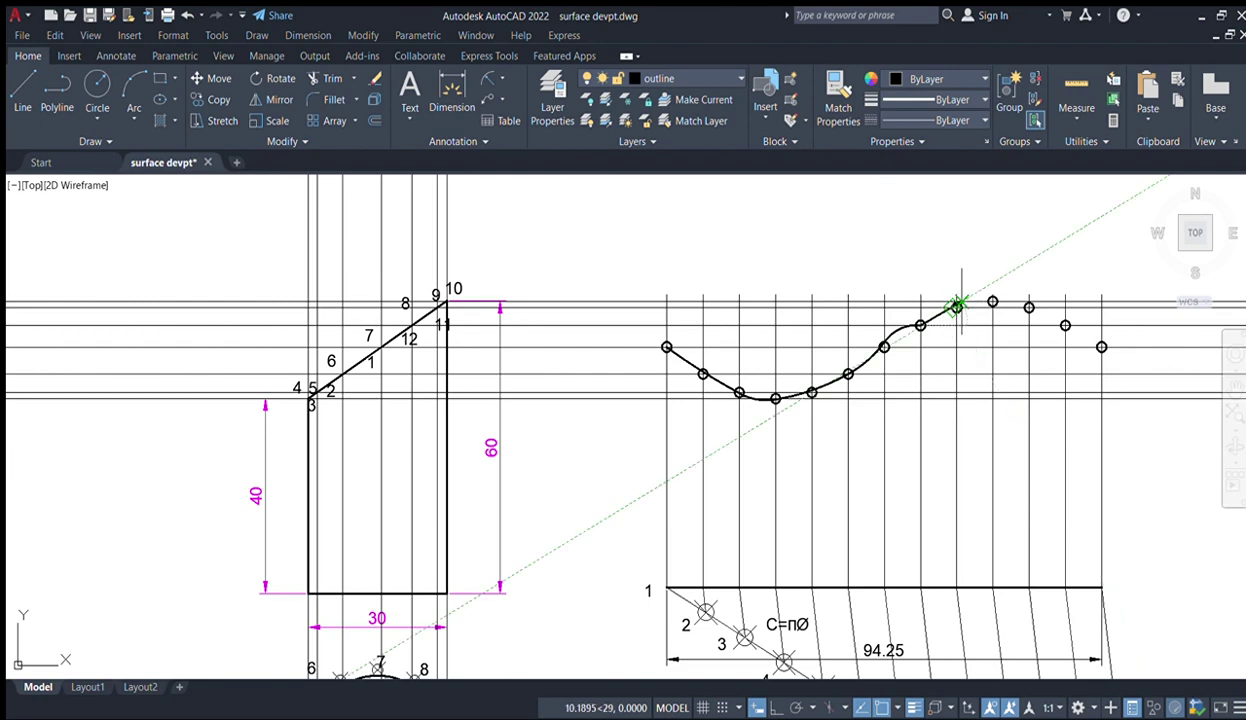
{"action": "scroll", "coordinate": [957, 305], "scroll_direction": "up", "scroll_amount": 3}
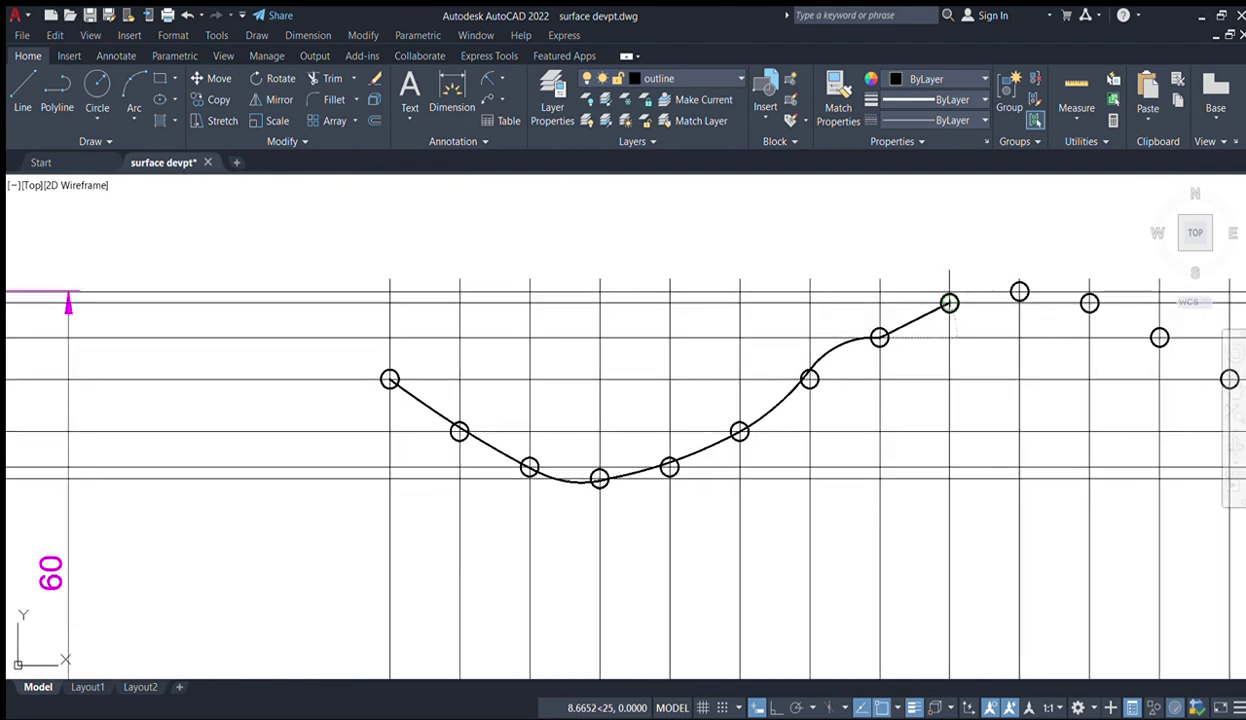
{"action": "left_click", "coordinate": [949, 302]}
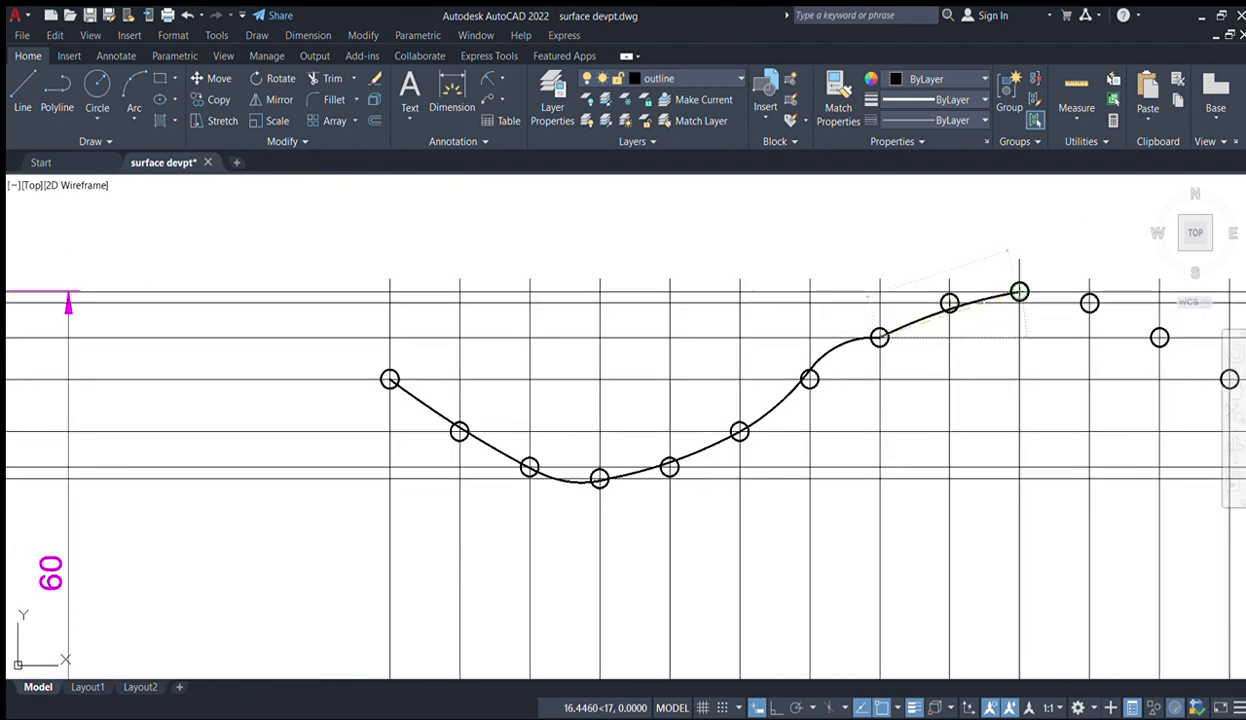
{"action": "left_click", "coordinate": [1019, 291]}
{"action": "left_click", "coordinate": [1089, 302]}
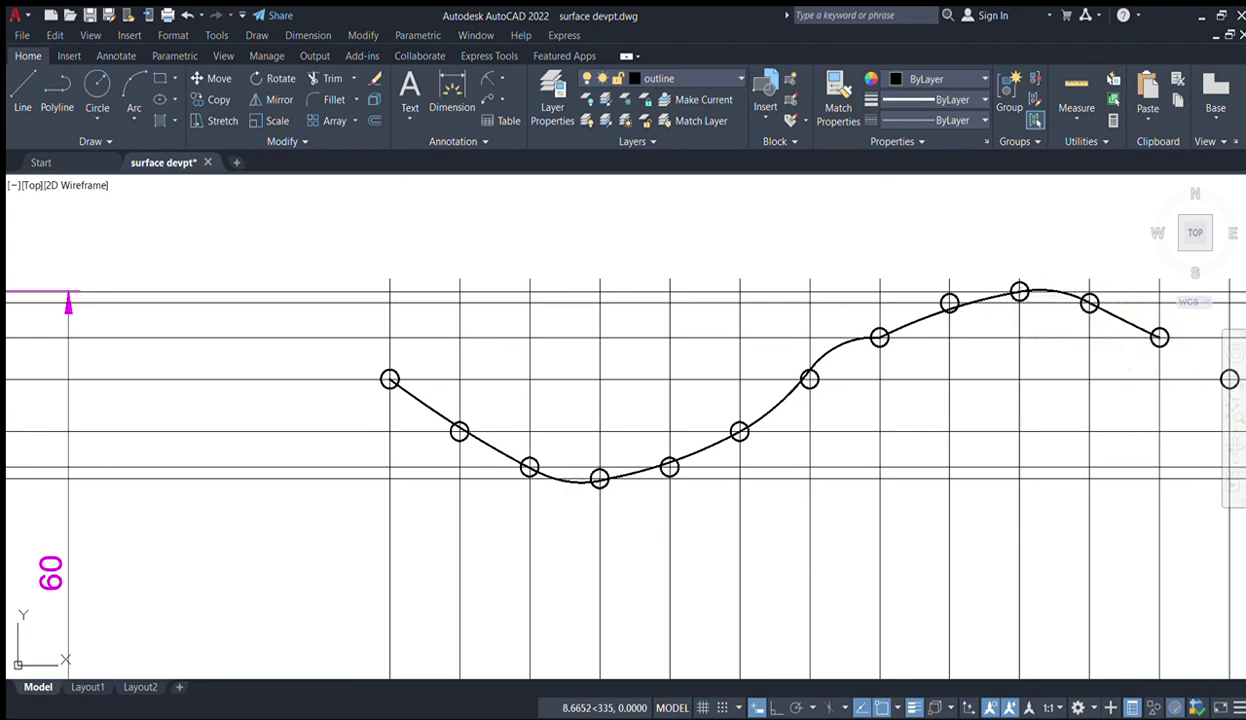
{"action": "scroll", "coordinate": [1159, 337], "scroll_direction": "down", "scroll_amount": 2}
{"action": "middle_click_drag", "start_coordinate": [1163, 337], "coordinate": [948, 297]}
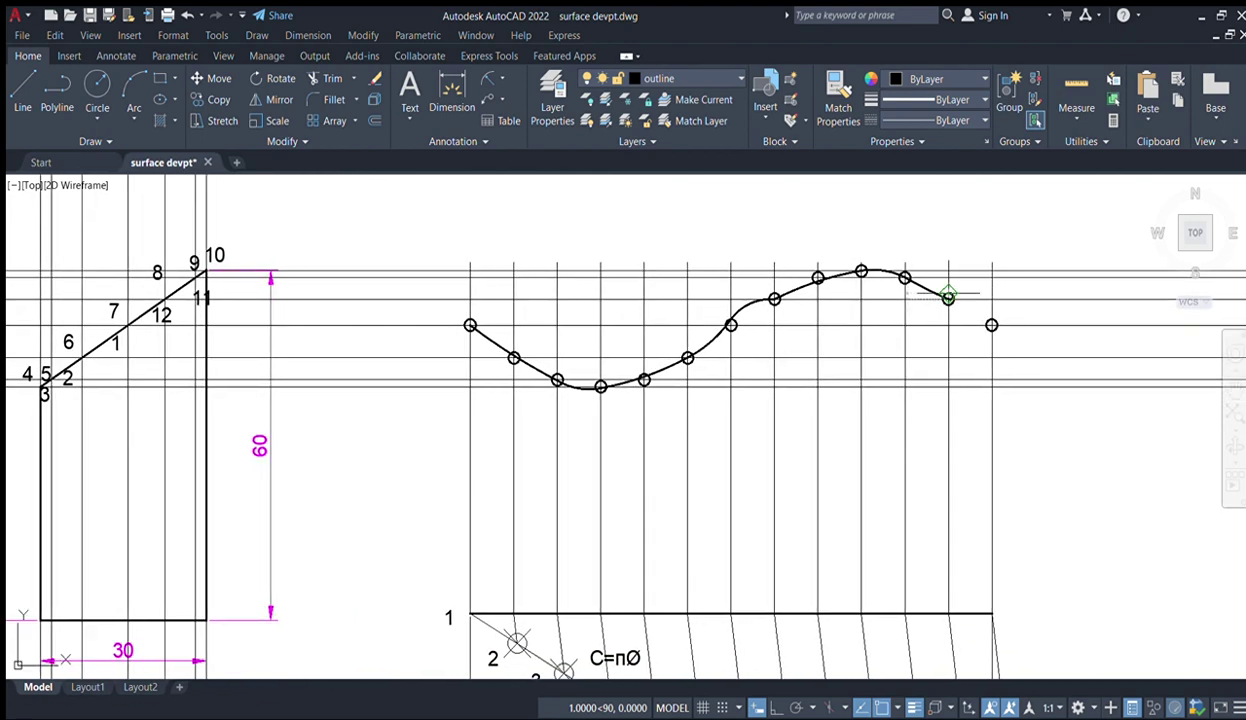
{"action": "left_click", "coordinate": [948, 297]}
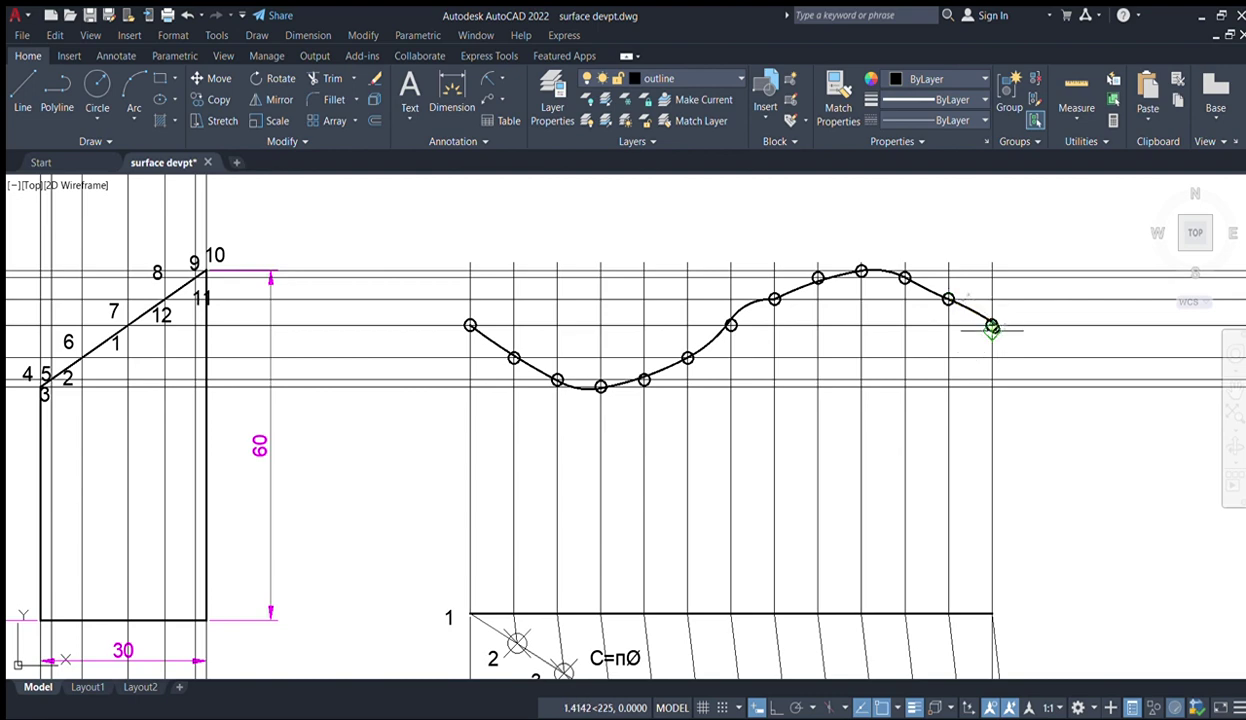
{"action": "key", "text": "Return"}
- Draw an outline from the baseline end labelled 1 straight up to the start of the curve
{"action": "scroll", "coordinate": [936, 371], "scroll_direction": "down", "scroll_amount": 7}
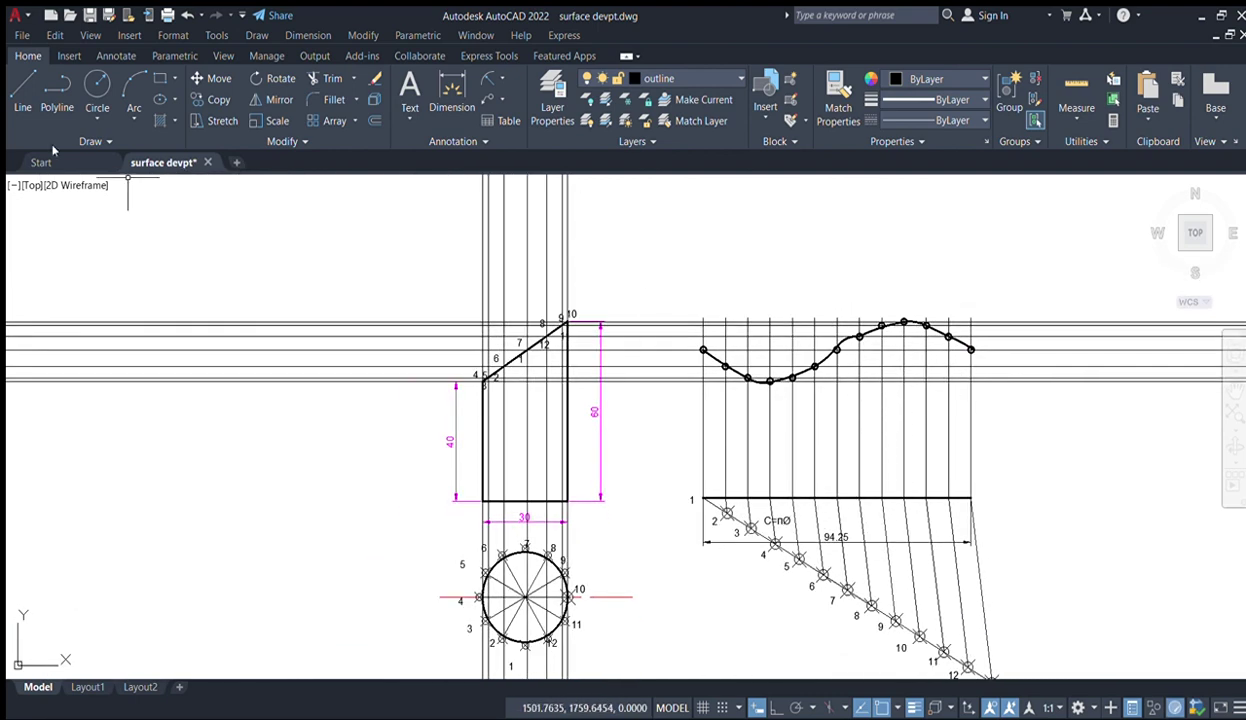
{"action": "left_click", "coordinate": [22, 94]}
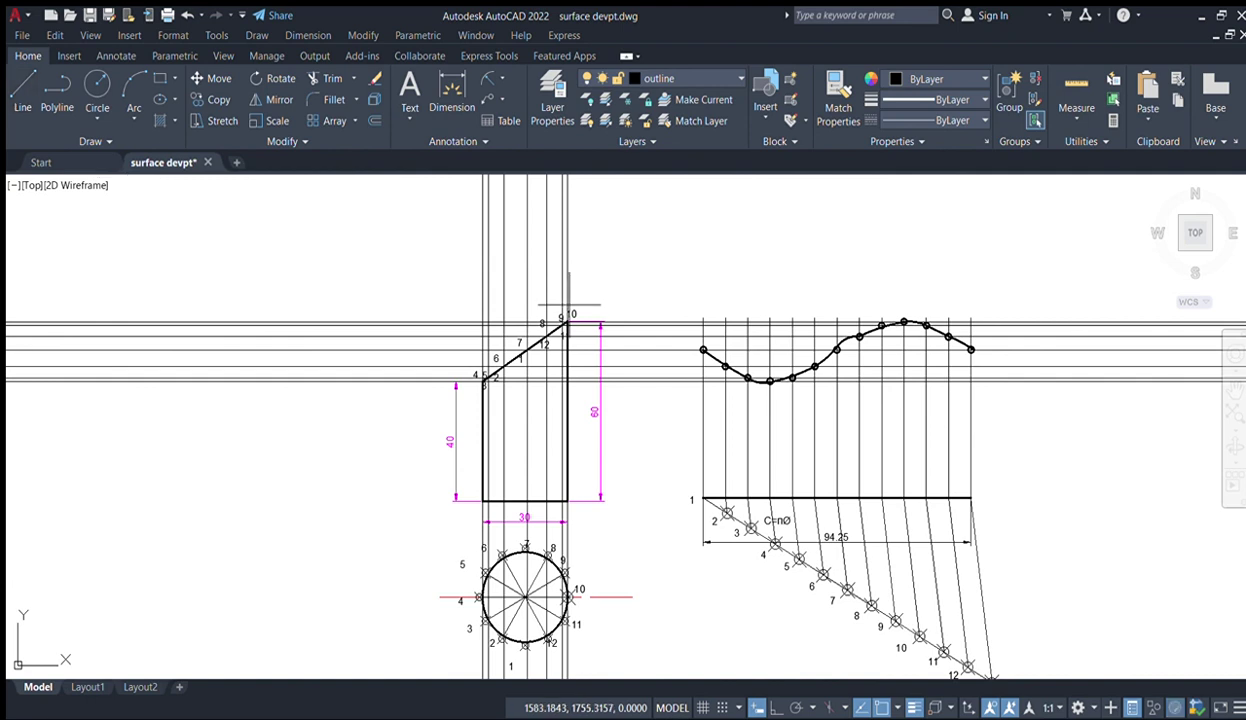
{"action": "left_click", "coordinate": [703, 497]}
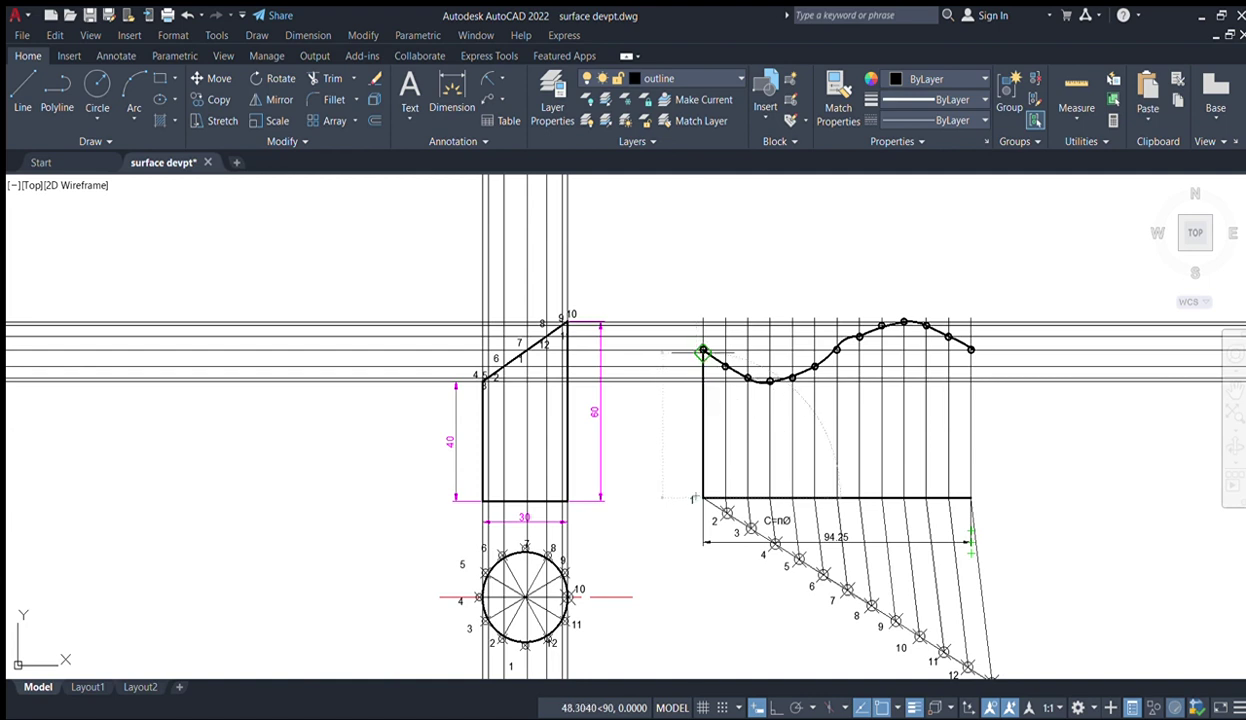
{"action": "key", "text": "Return"}
- Draw the opposite vertical outline from the baseline's other end up to the end of the curve
{"action": "key", "text": "Return"}
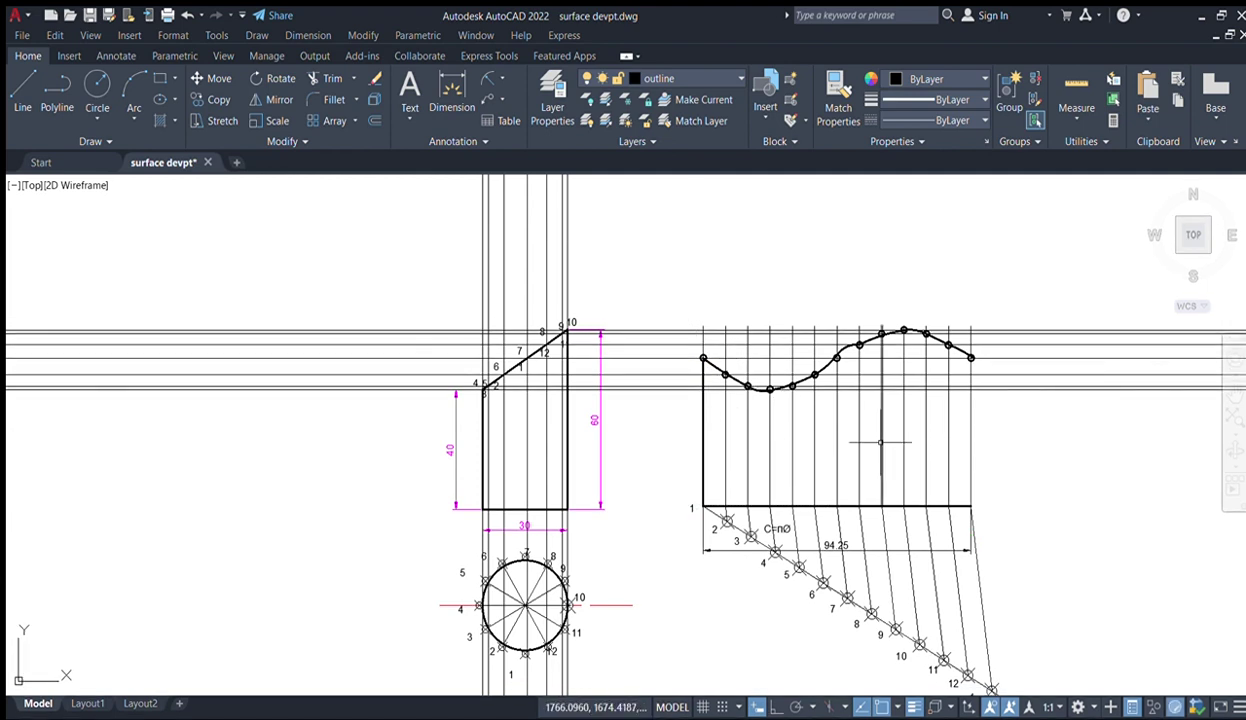
{"action": "left_click", "coordinate": [971, 507]}
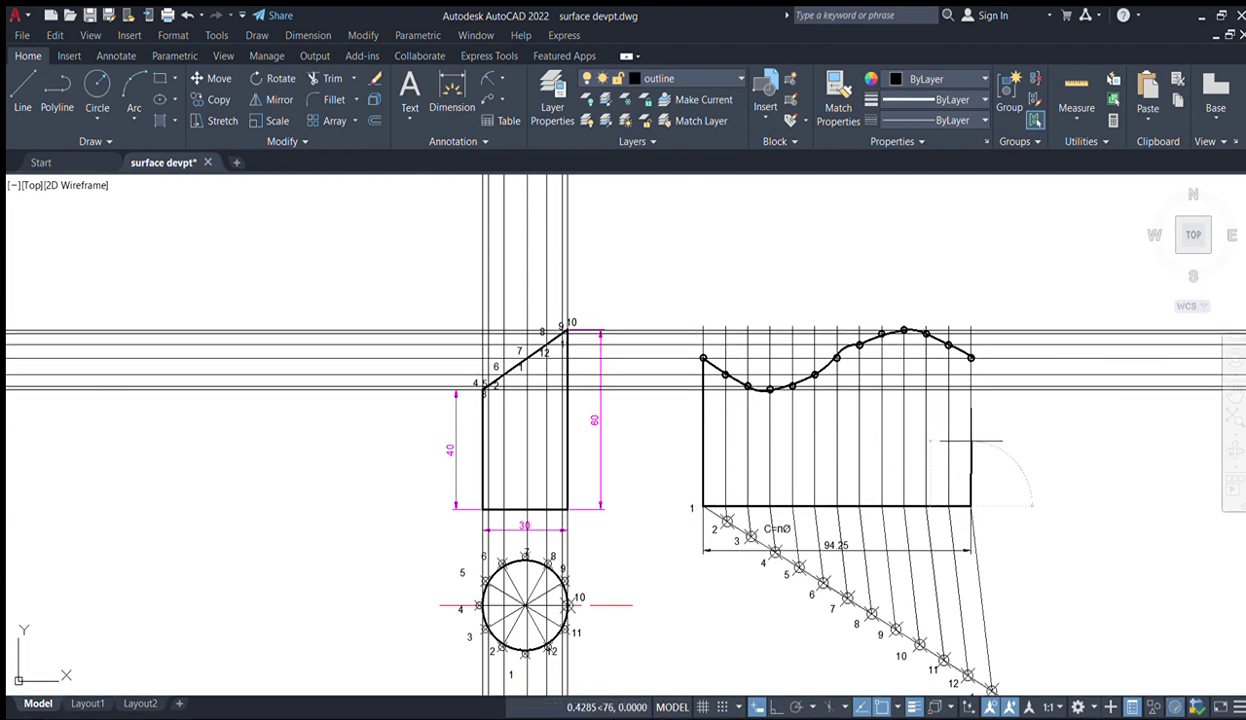
{"action": "left_click", "coordinate": [971, 354]}
{"action": "key", "text": "Return"}
{"action": "scroll", "coordinate": [801, 437], "scroll_direction": "down", "scroll_amount": 2}
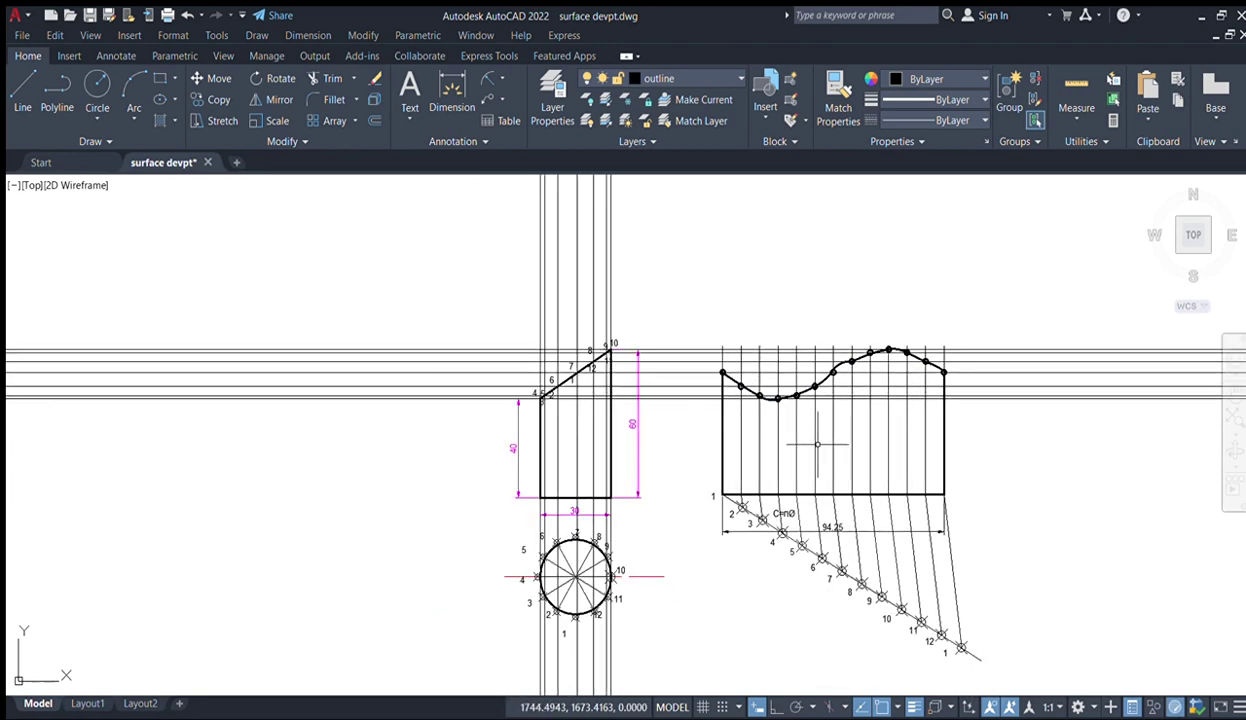
{"action": "middle_click_drag", "start_coordinate": [803, 420], "coordinate": [597, 410]}
{"action": "scroll", "coordinate": [572, 400], "scroll_direction": "up", "scroll_amount": 1}
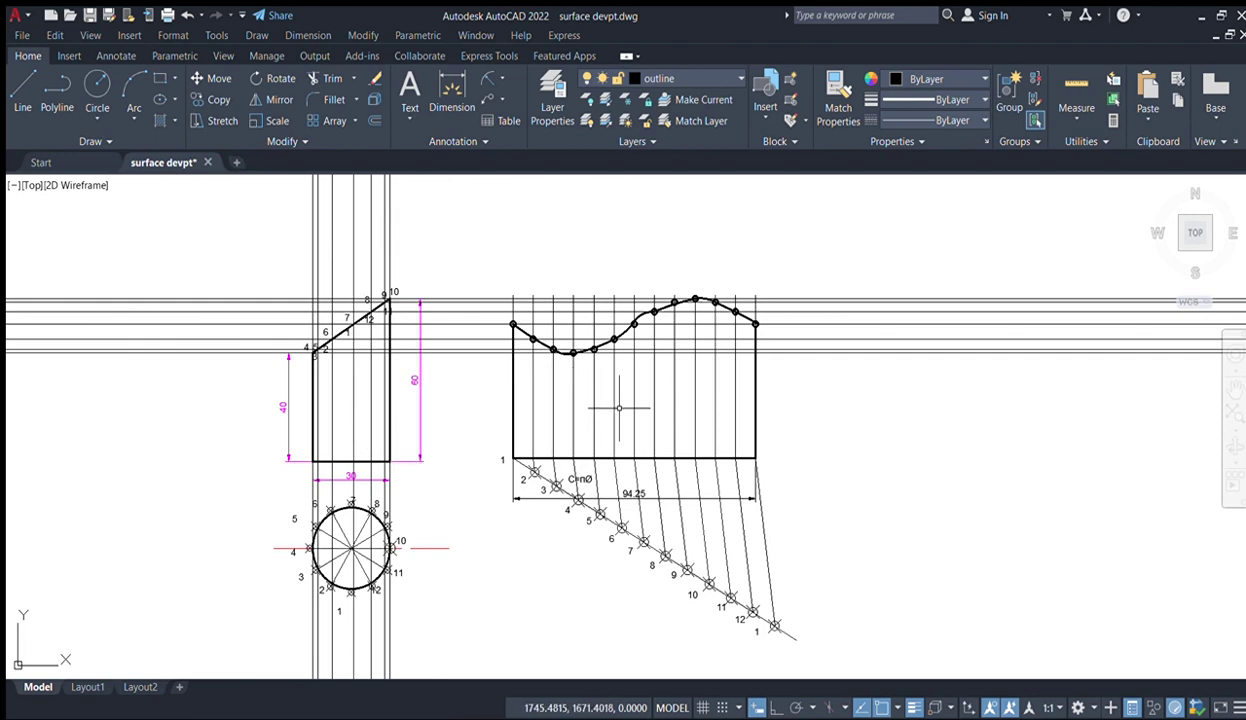
{"action": "scroll", "coordinate": [628, 410], "scroll_direction": "up", "scroll_amount": 2}
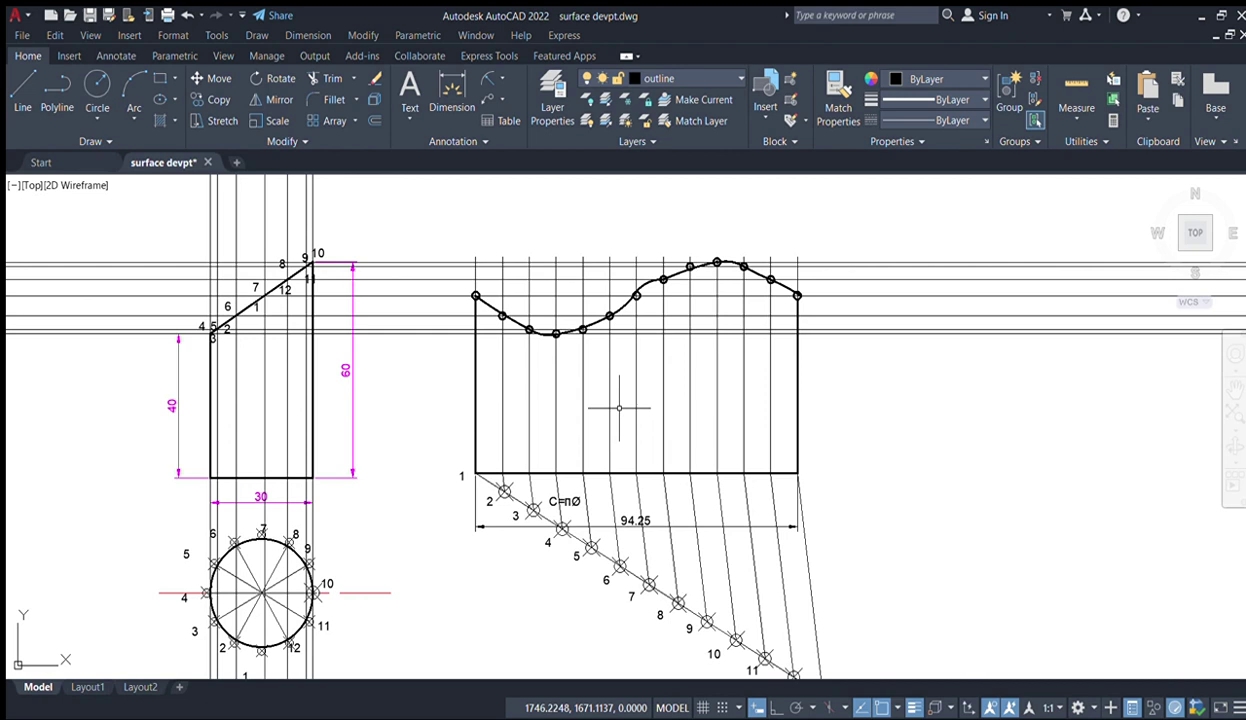